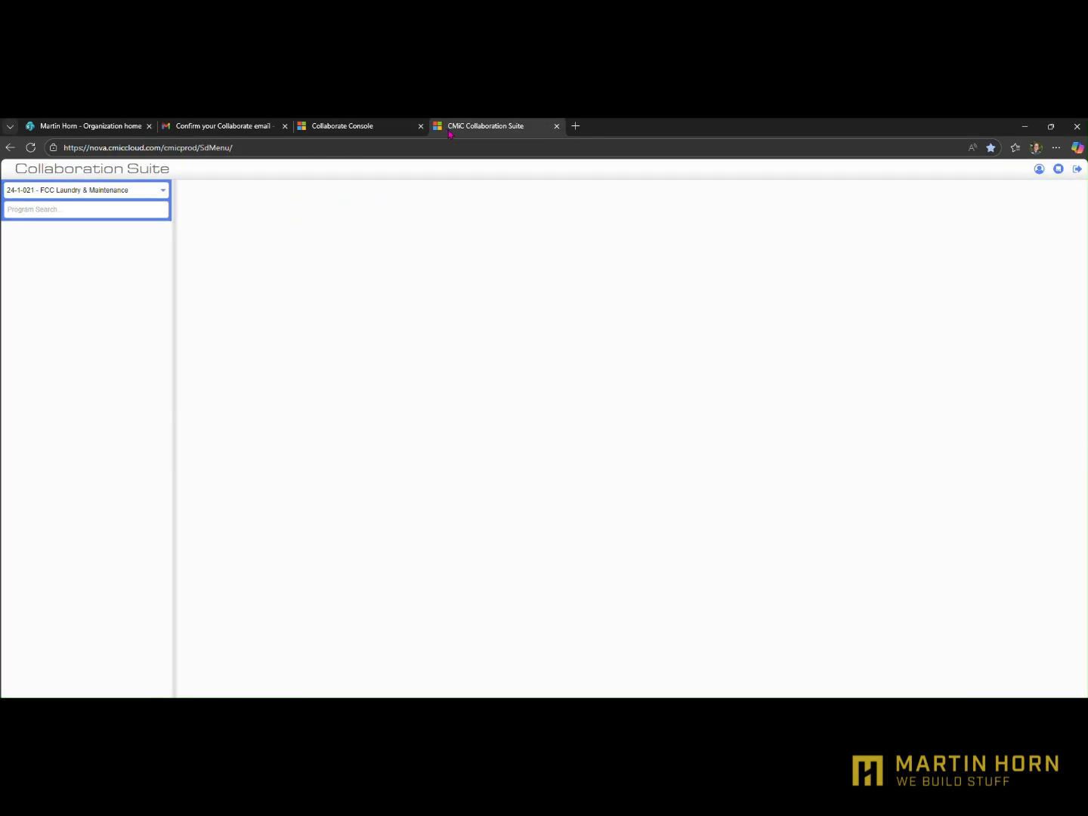
# Open the FLOW Hyundai project from the Collaborate Console and view its page alongside the FCC Laundry & Maintenance project page
pyautogui.click(349, 126)
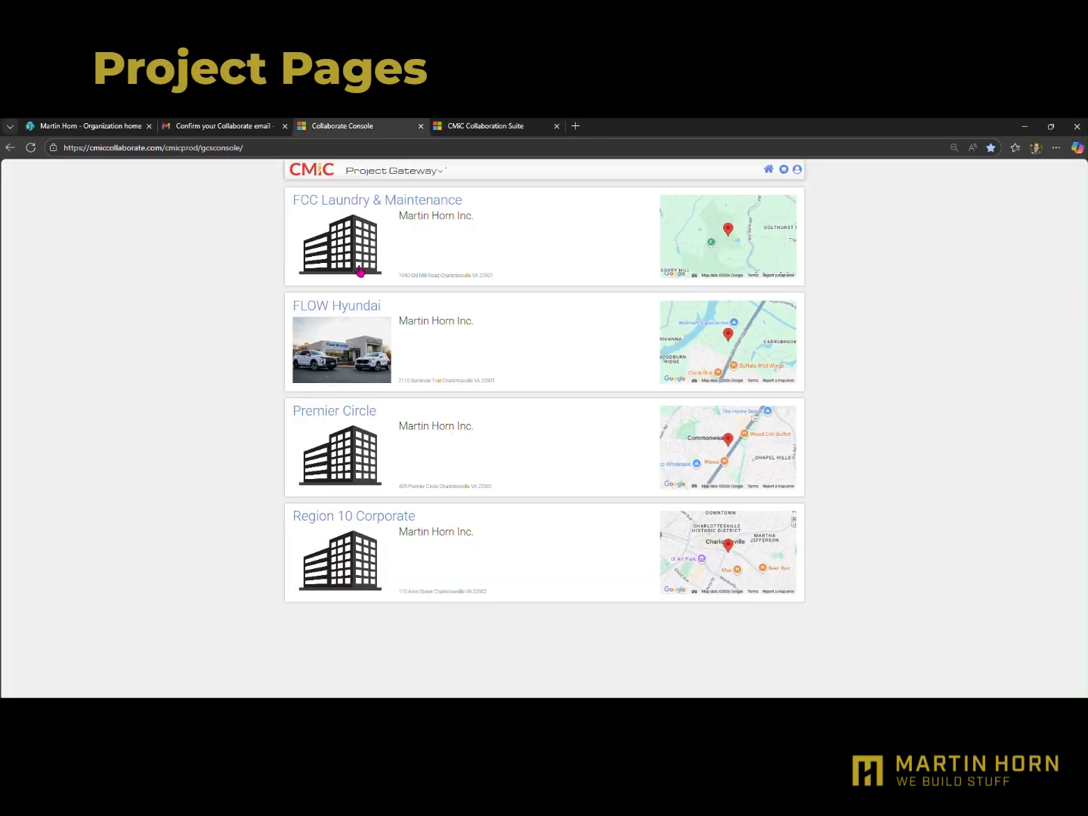
pyautogui.click(357, 312)
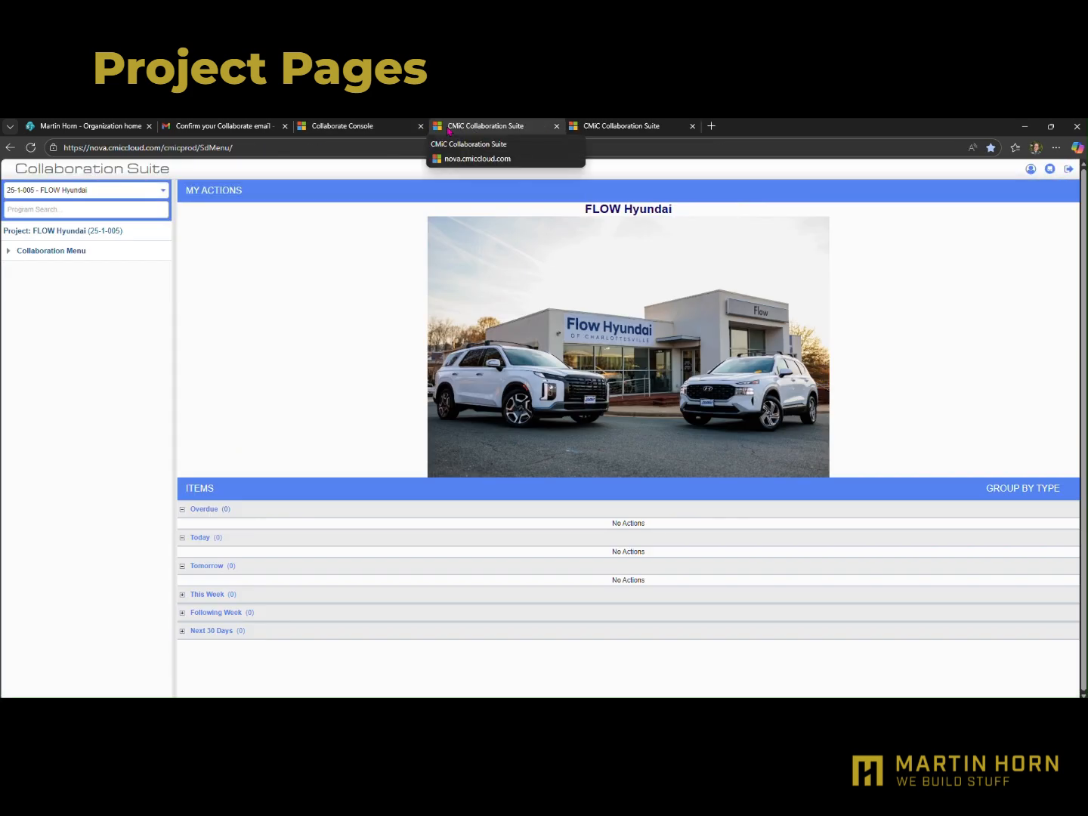
pyautogui.click(635, 130)
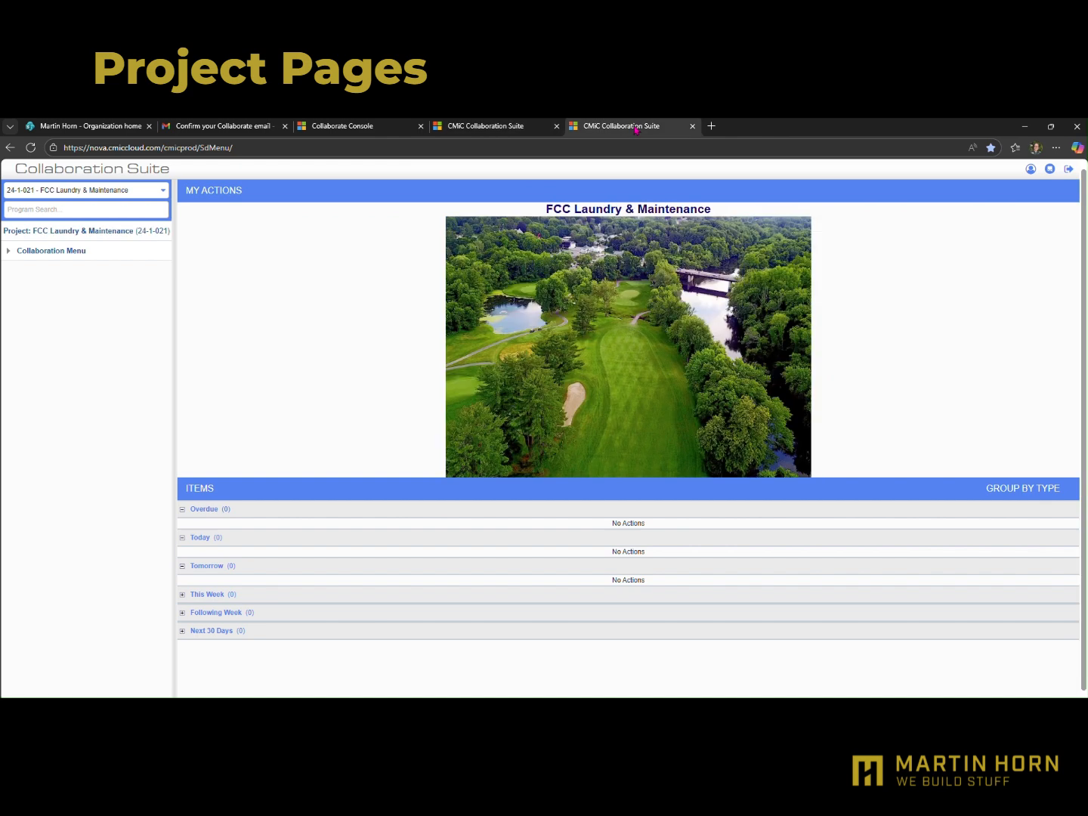
pyautogui.click(455, 133)
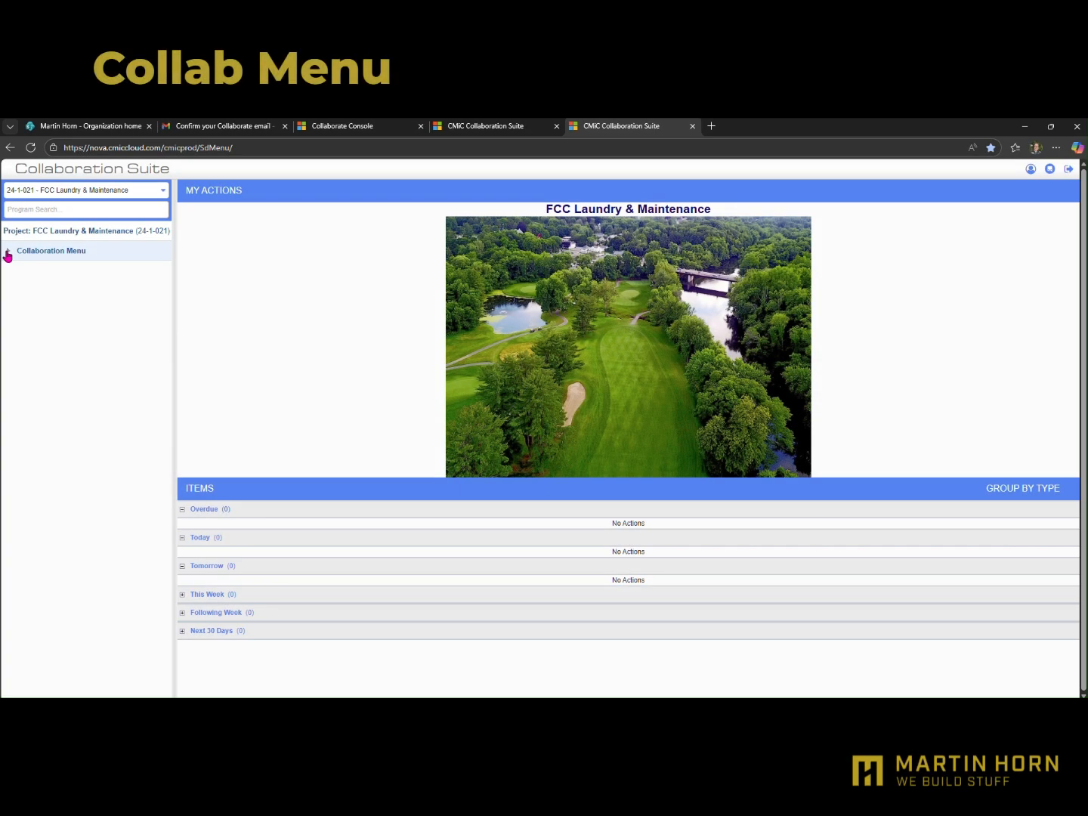
# Expand the Collaboration Menu of the FCC Laundry & Maintenance project and open the Project Contact Directory
pyautogui.click(7, 254)
pyautogui.click(60, 275)
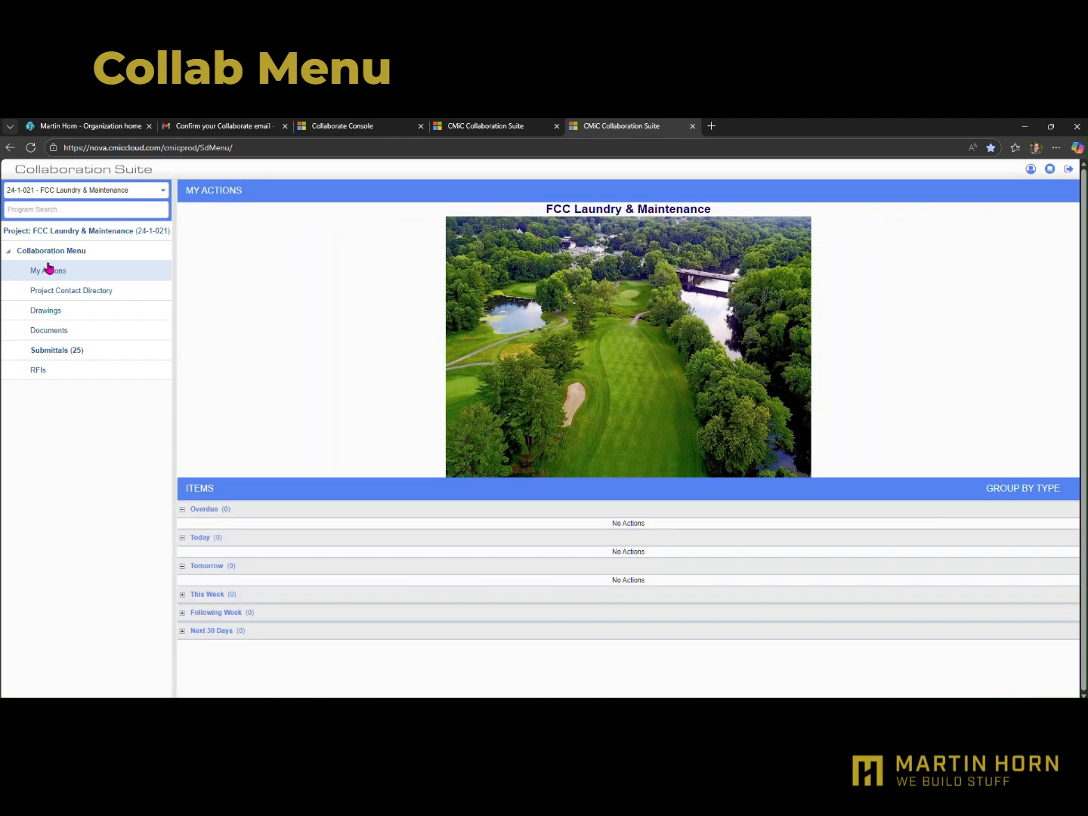
pyautogui.click(76, 290)
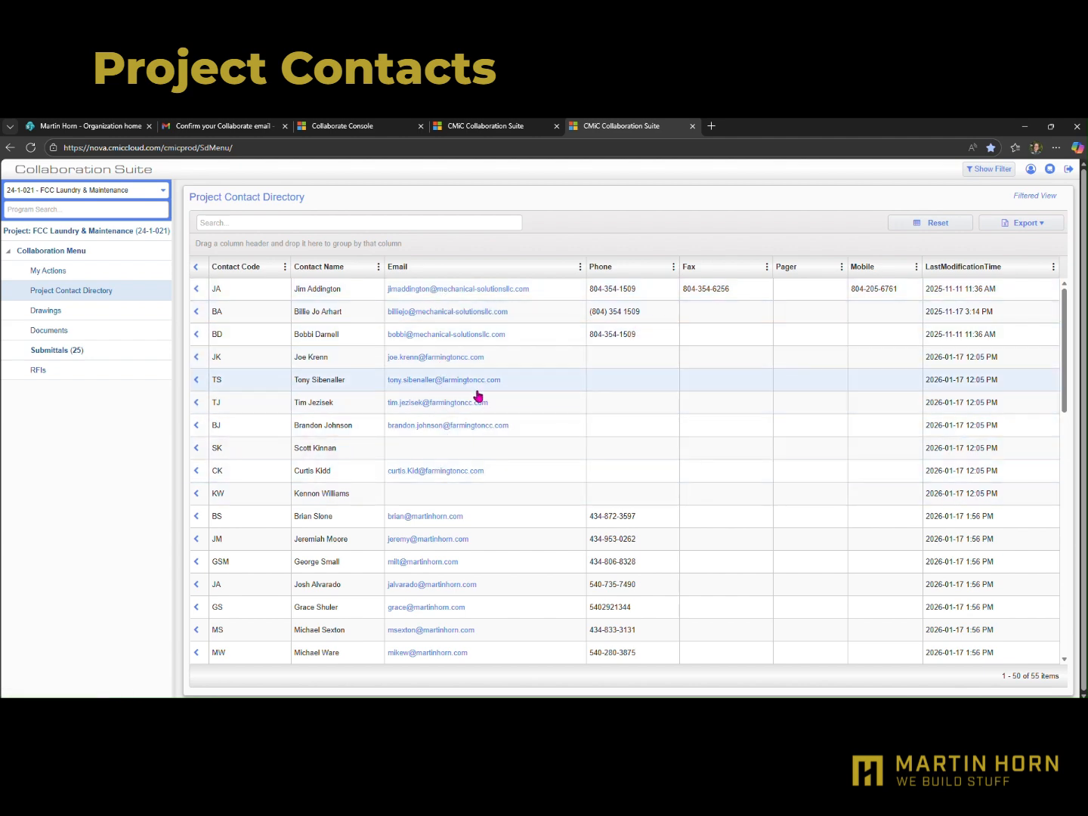
pyautogui.scroll(-3, 469, 405)
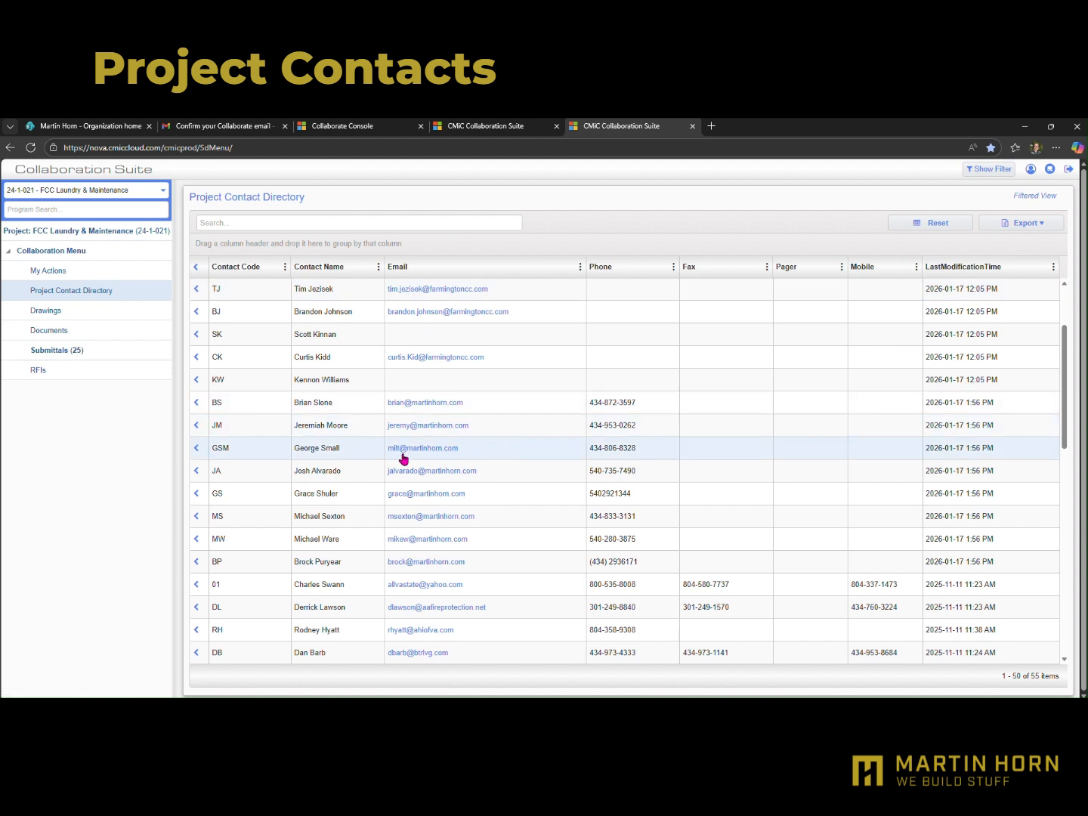
pyautogui.click(401, 449)
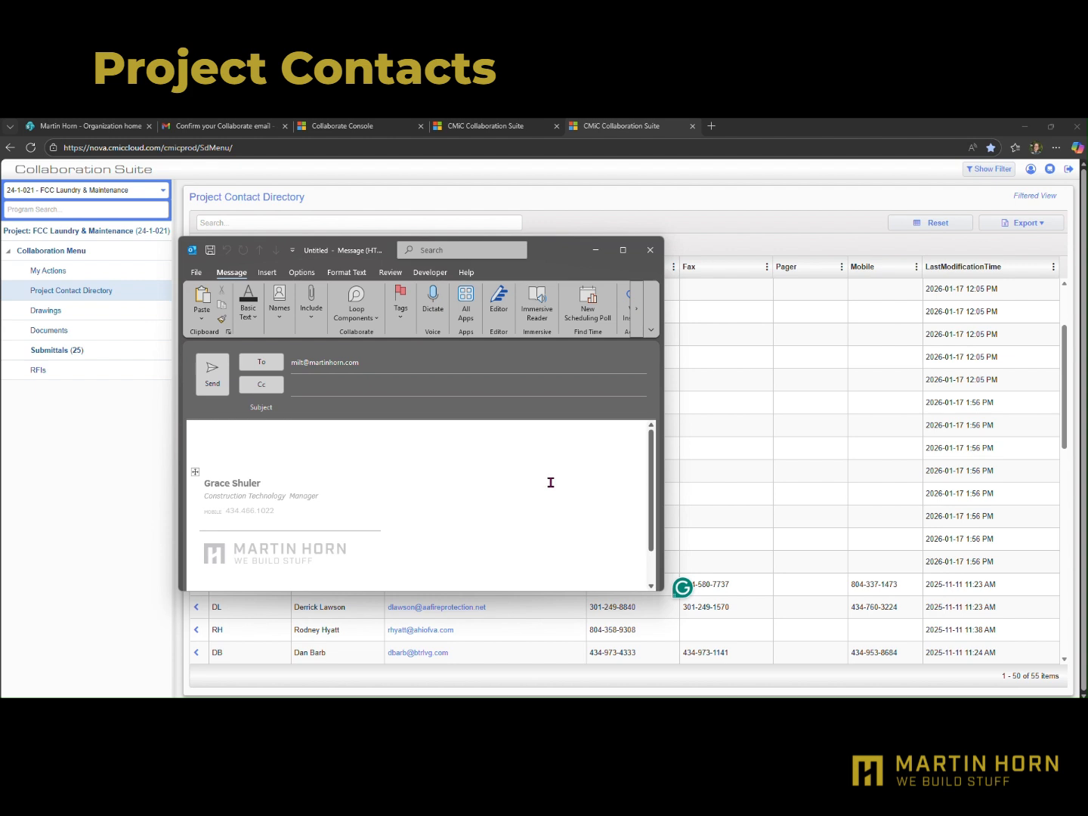
pyautogui.click(649, 252)
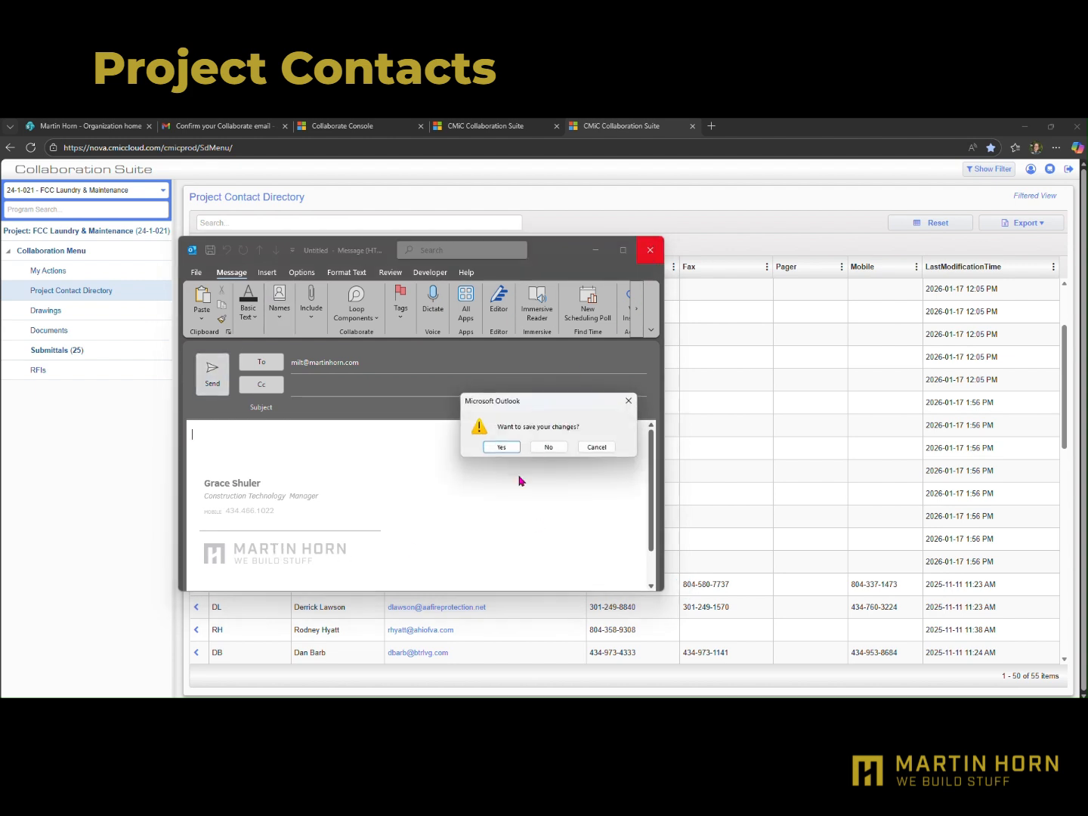
pyautogui.click(547, 448)
pyautogui.scroll(-10, 510, 459)
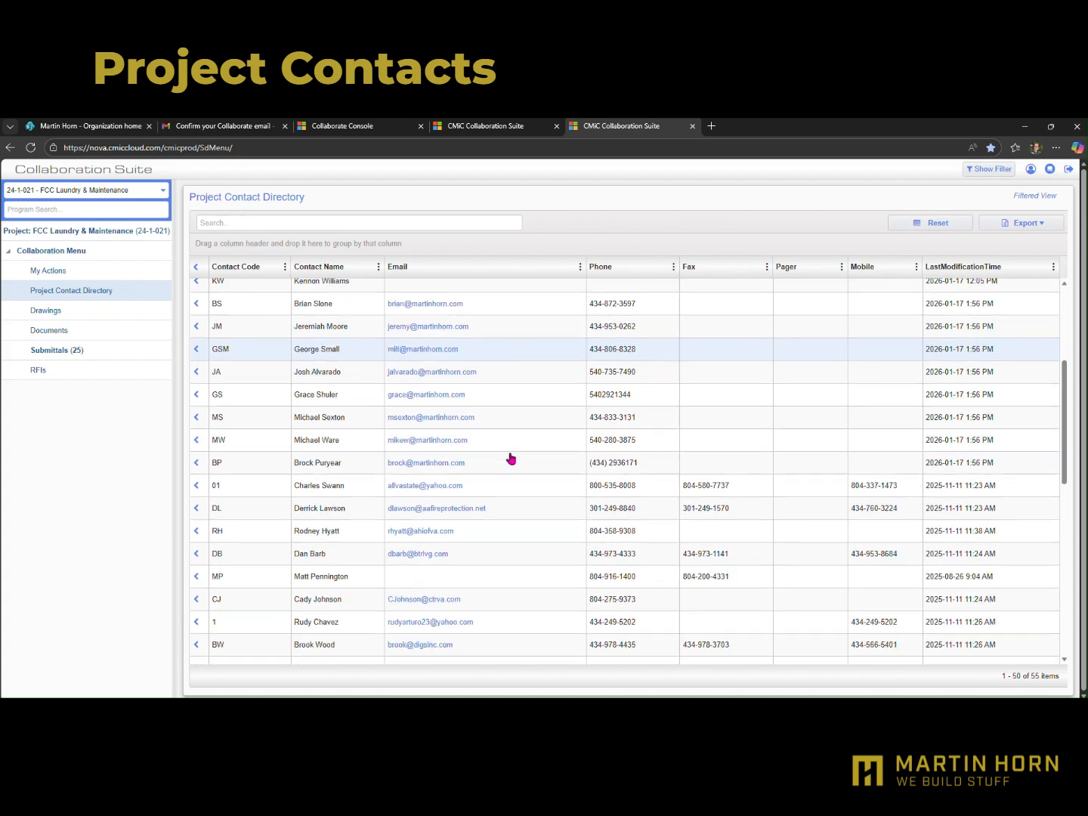
pyautogui.scroll(-10, 511, 458)
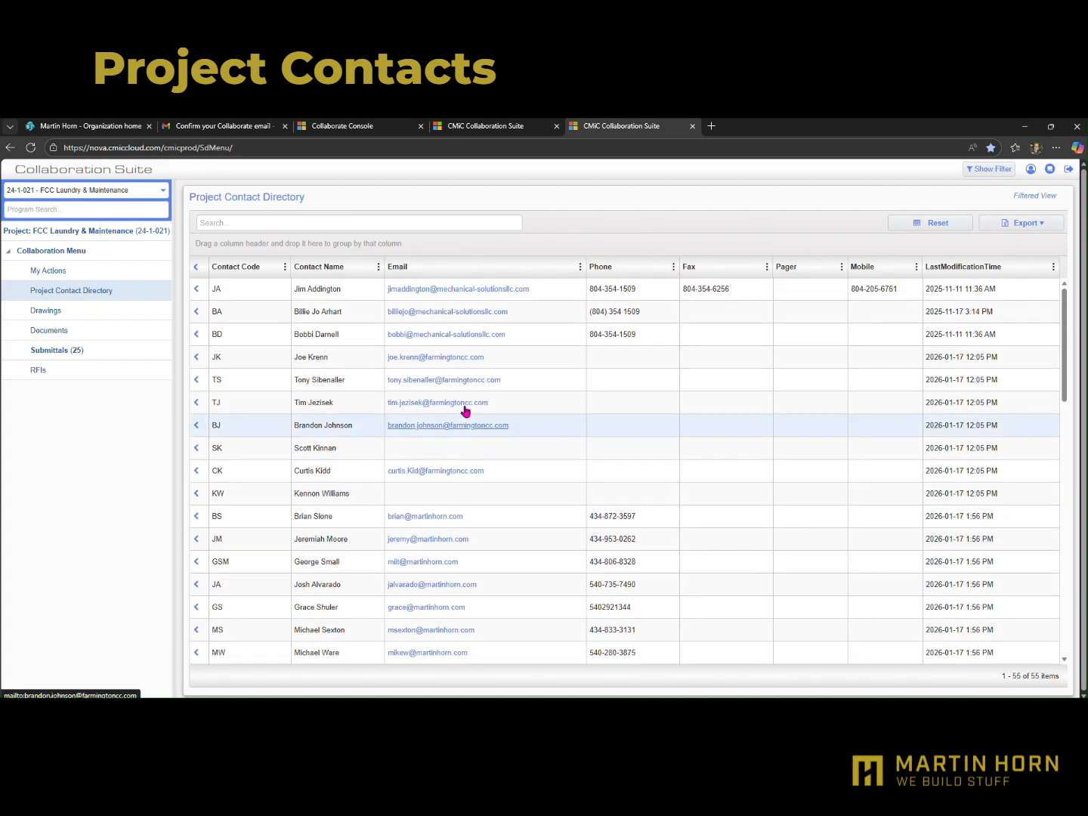
# Open the project's Drawings and examine the Version and Discipline filter options without applying any
pyautogui.click(47, 317)
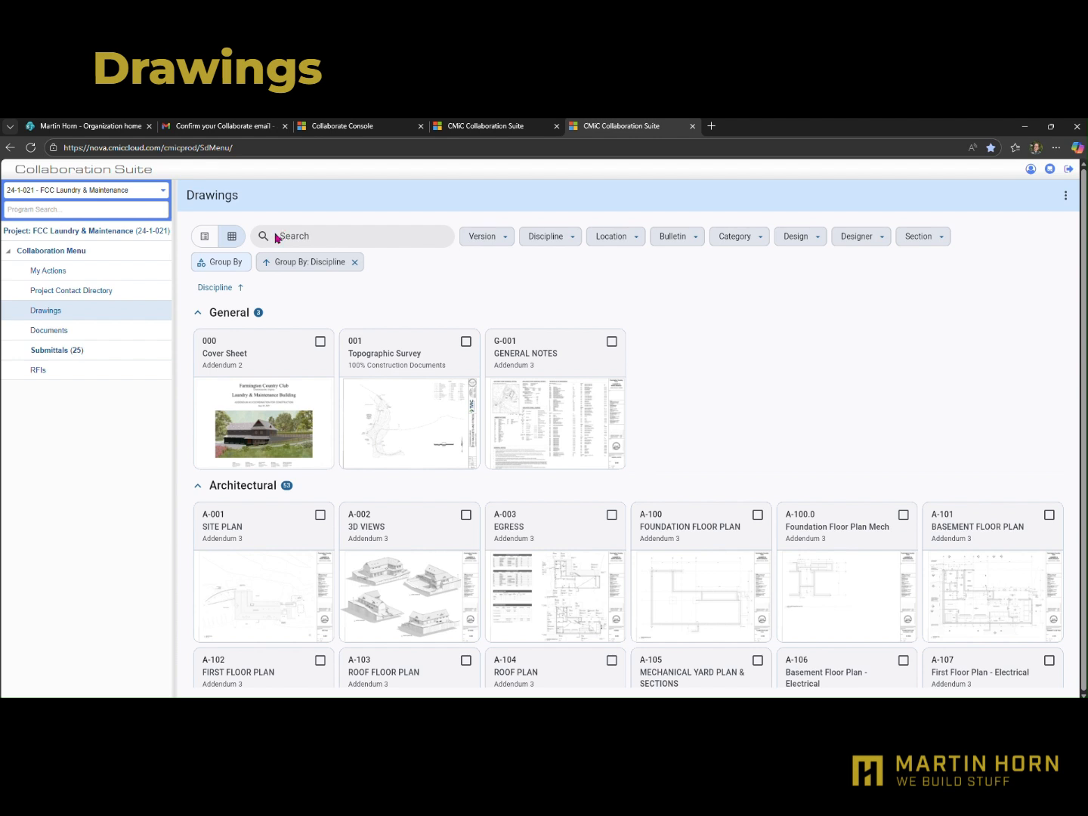
pyautogui.write('#d')
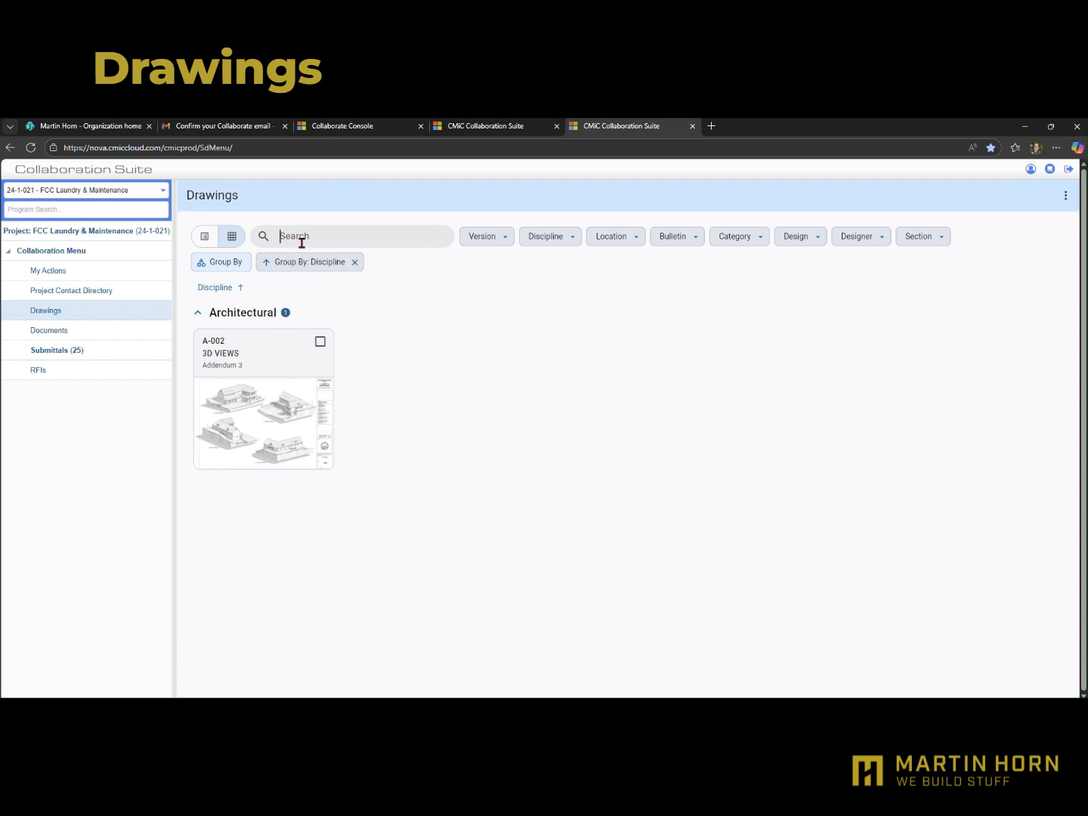
pyautogui.click(506, 241)
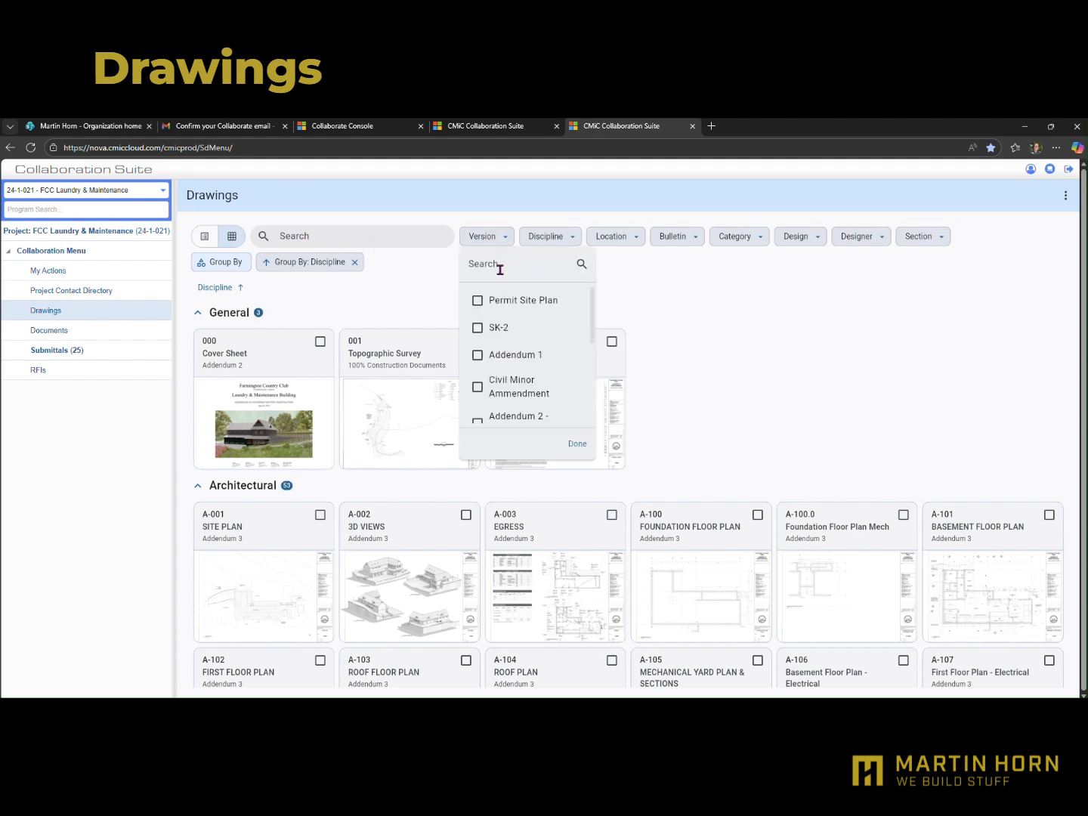
pyautogui.scroll(-5, 493, 373)
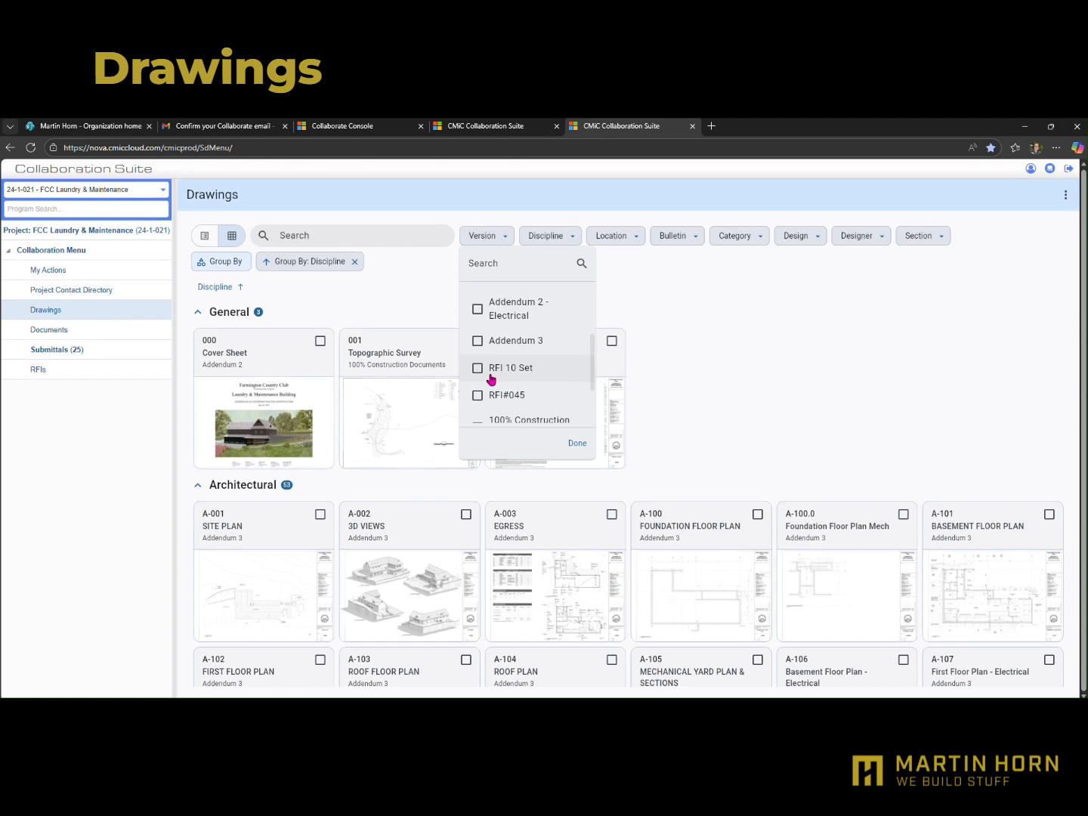
pyautogui.click(577, 446)
pyautogui.click(561, 236)
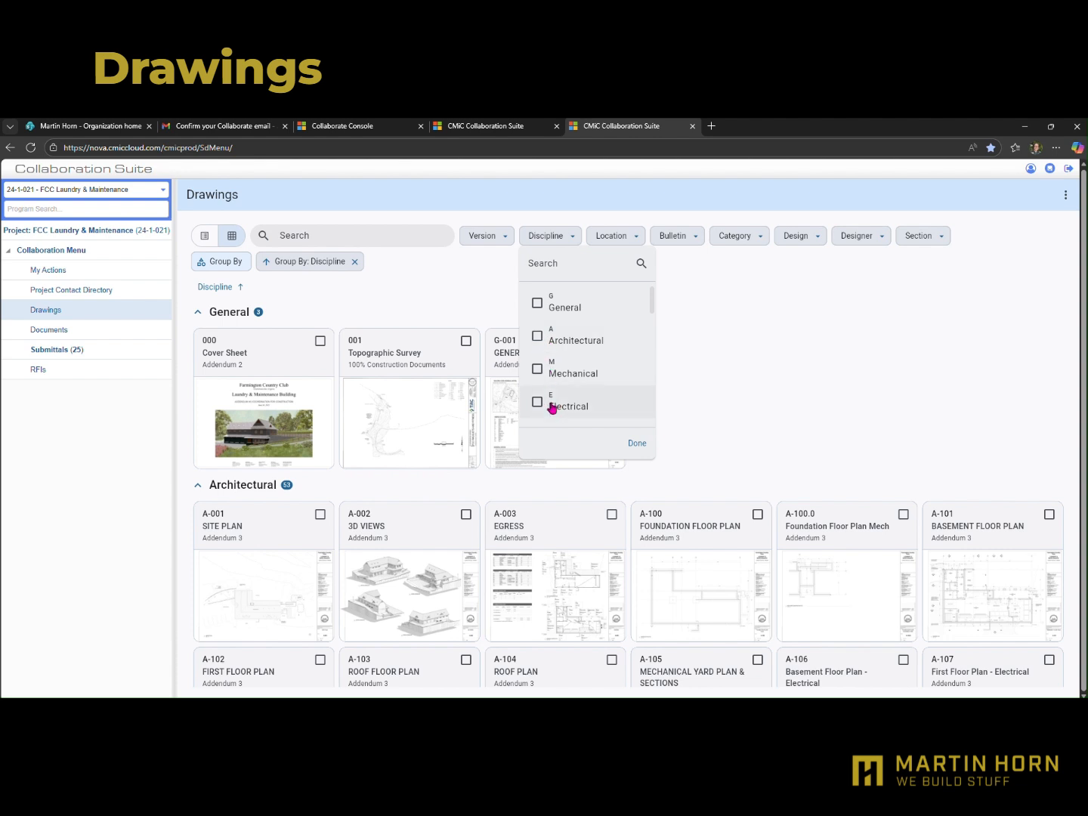
pyautogui.scroll(-5, 558, 414)
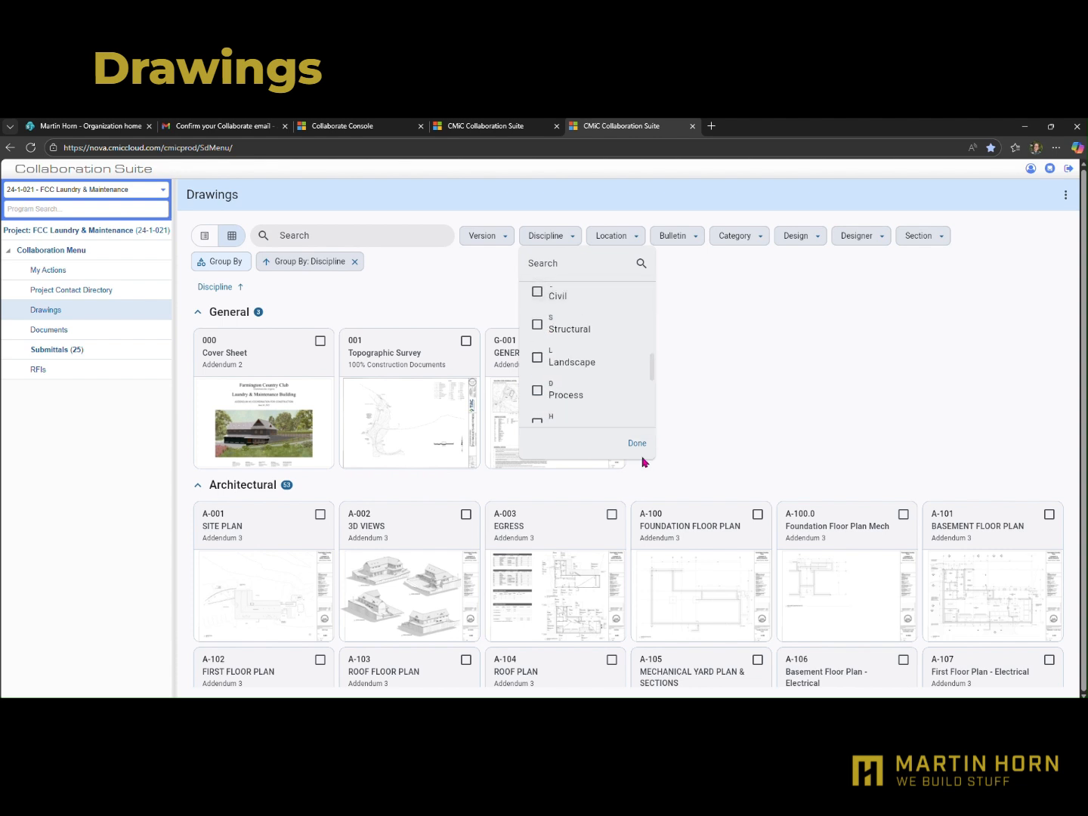
pyautogui.click(637, 445)
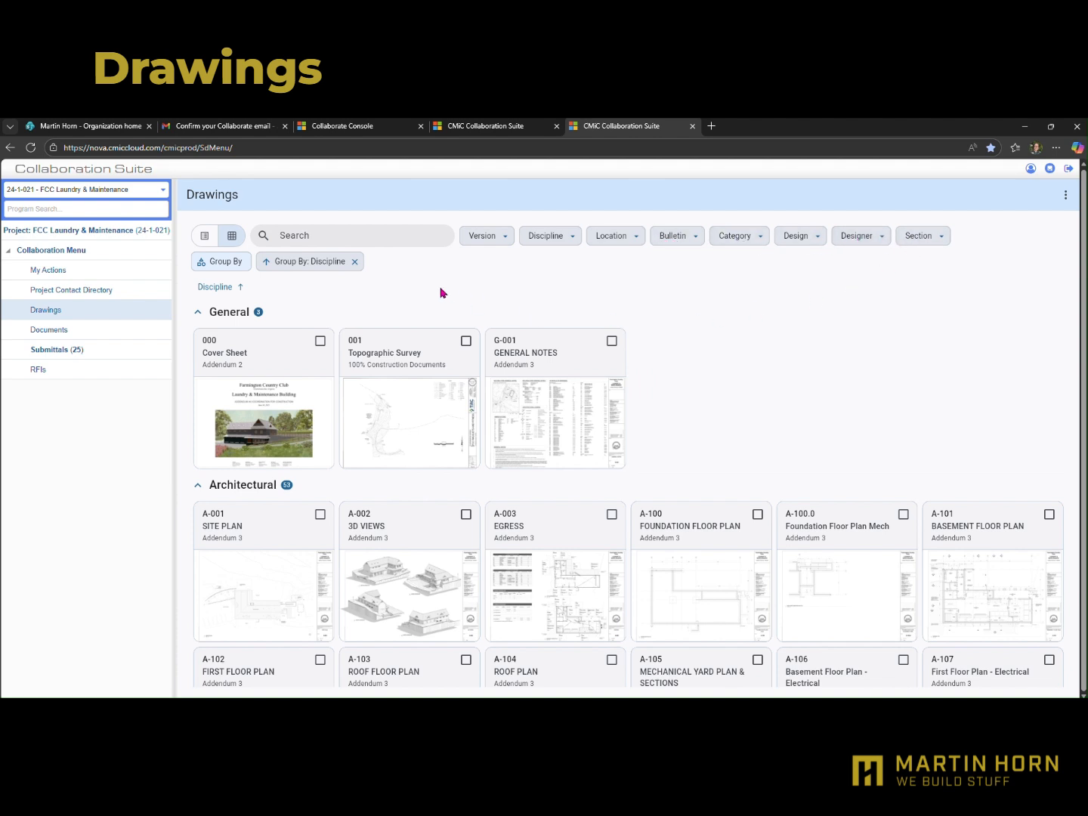
# Remove the grouping by Discipline to browse the drawings ungrouped, and restore the Discipline grouping without applying a filter
pyautogui.click(354, 262)
pyautogui.scroll(-6, 325, 355)
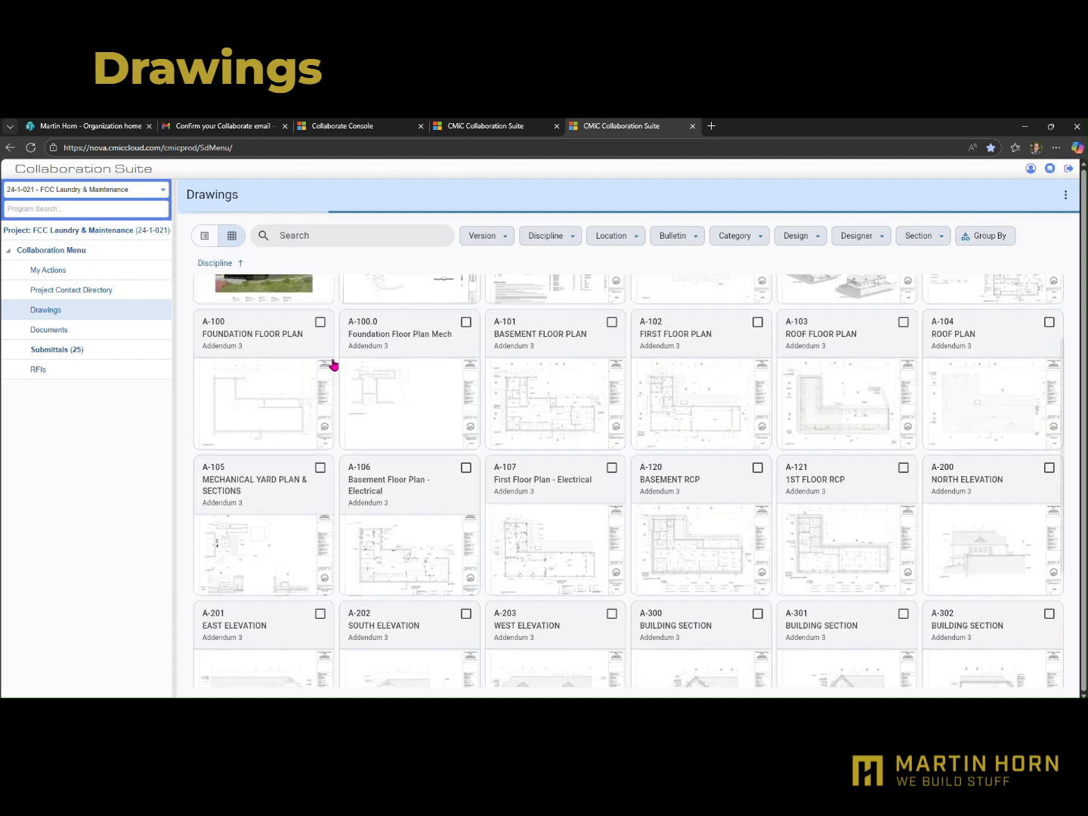
pyautogui.scroll(6, 325, 363)
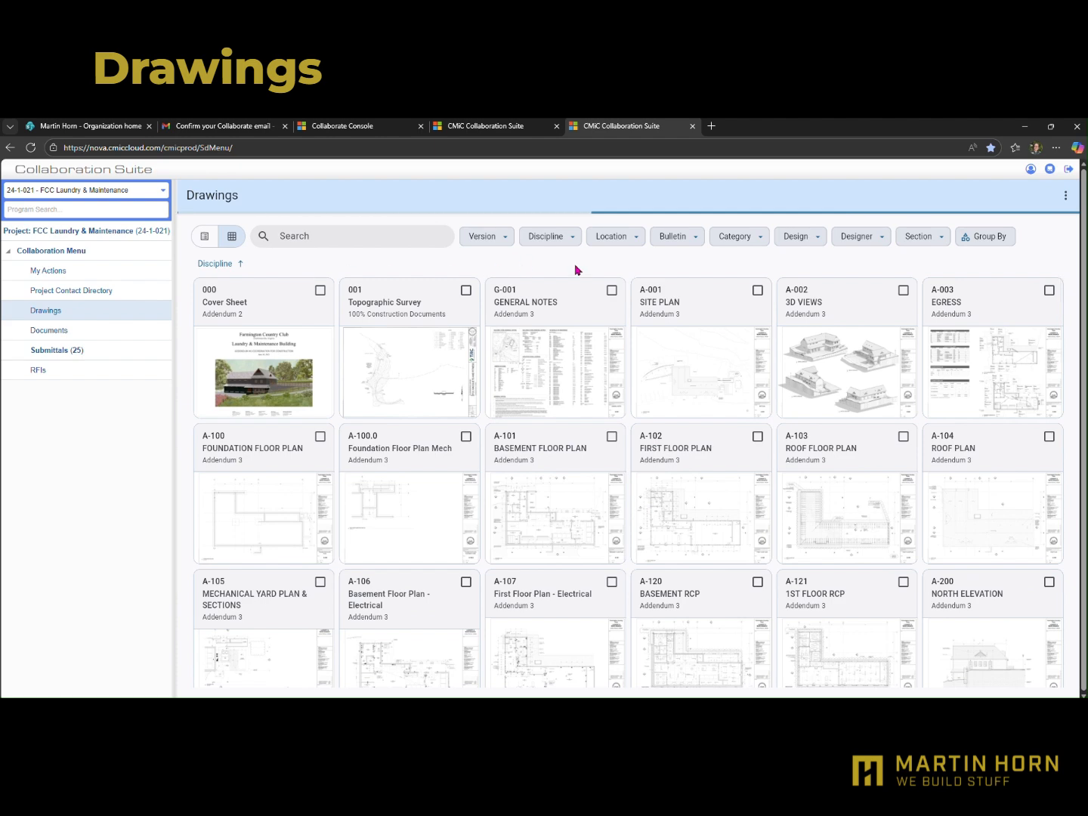
pyautogui.click(572, 237)
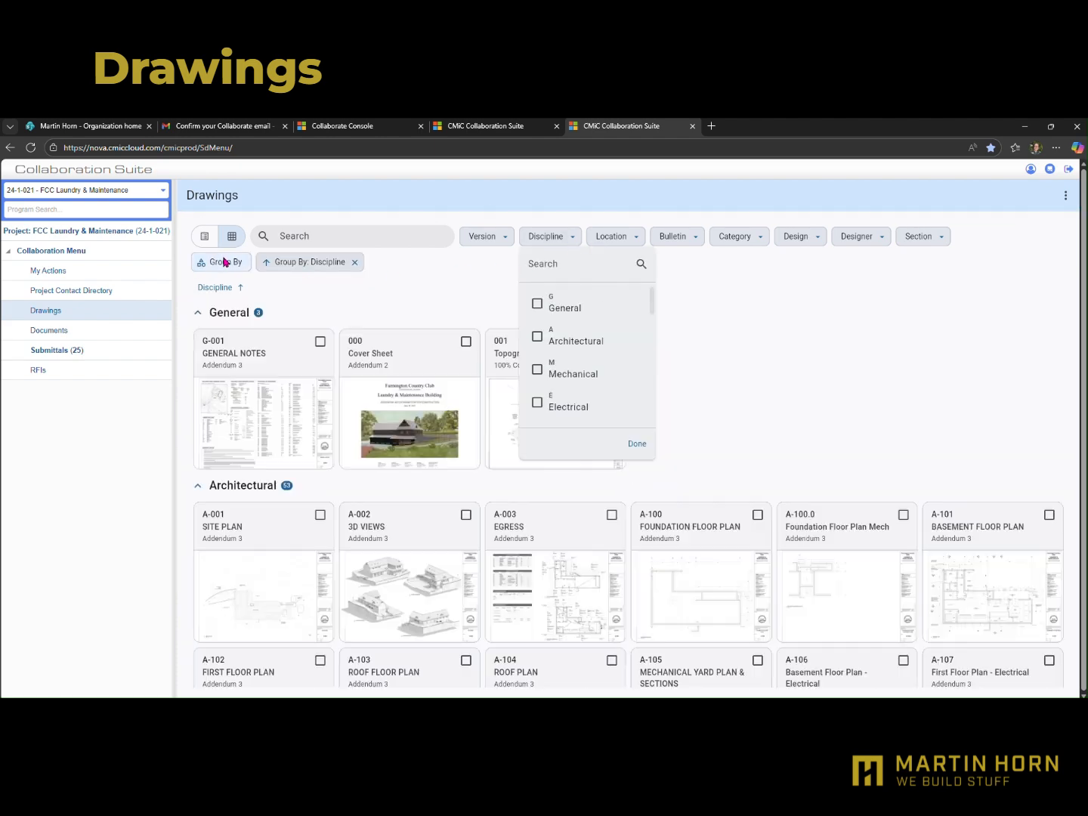
pyautogui.click(635, 445)
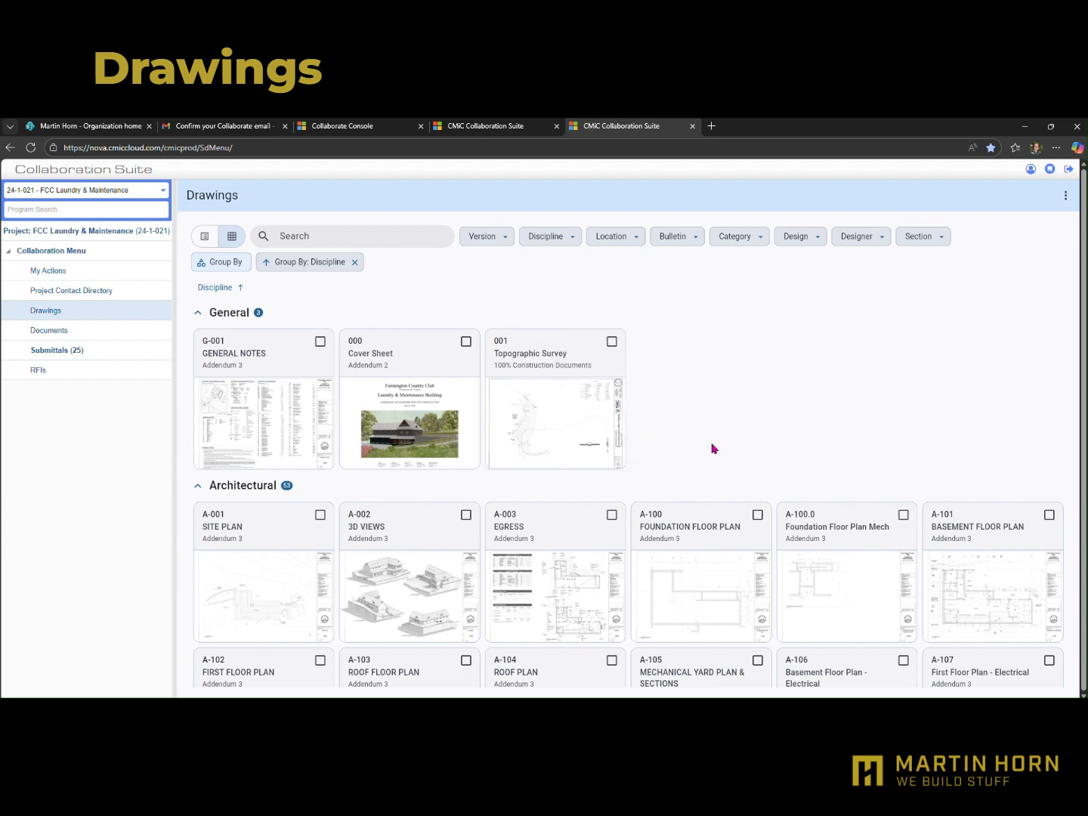
# Compare the thumbnail and list layouts of the drawings, leaving them in the list layout
pyautogui.click(209, 241)
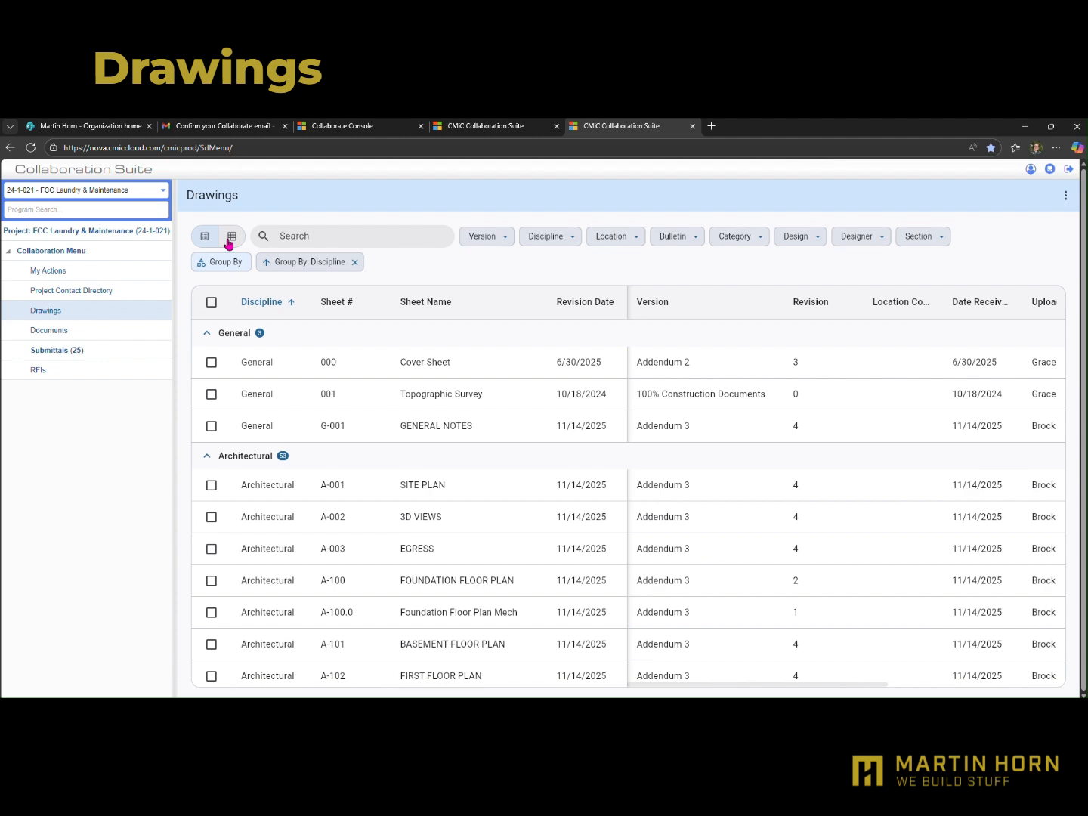
pyautogui.click(230, 240)
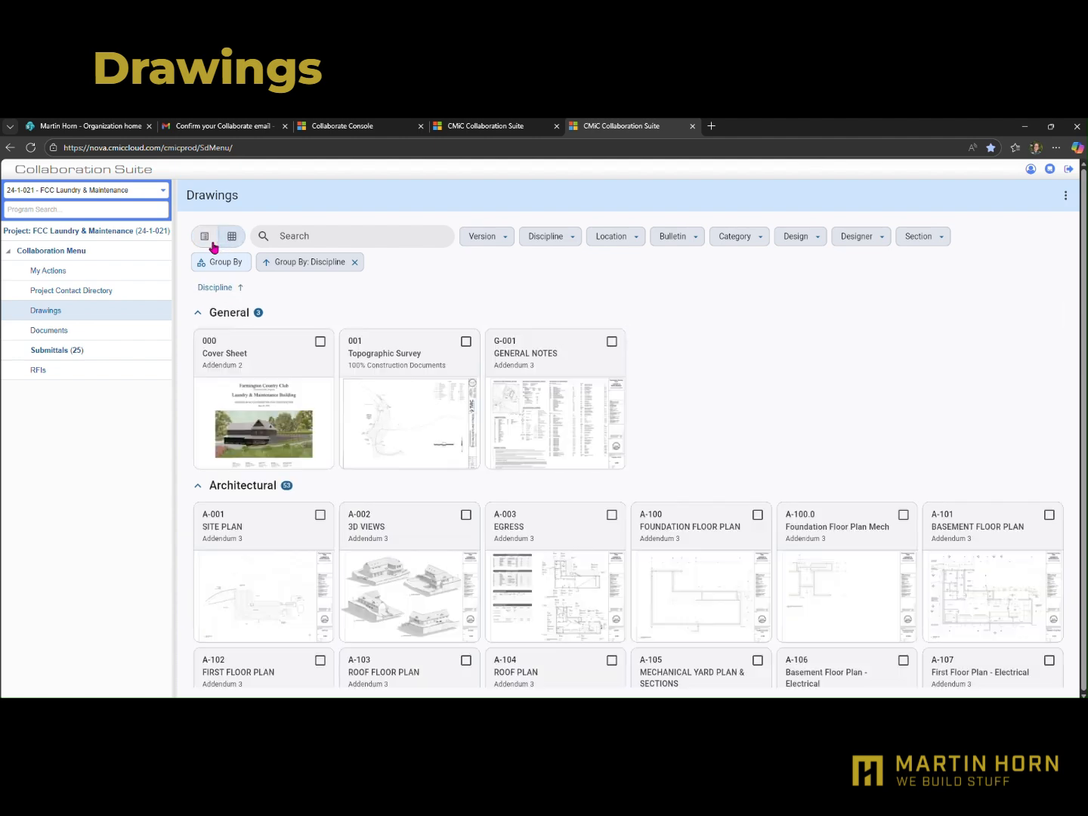
pyautogui.click(206, 240)
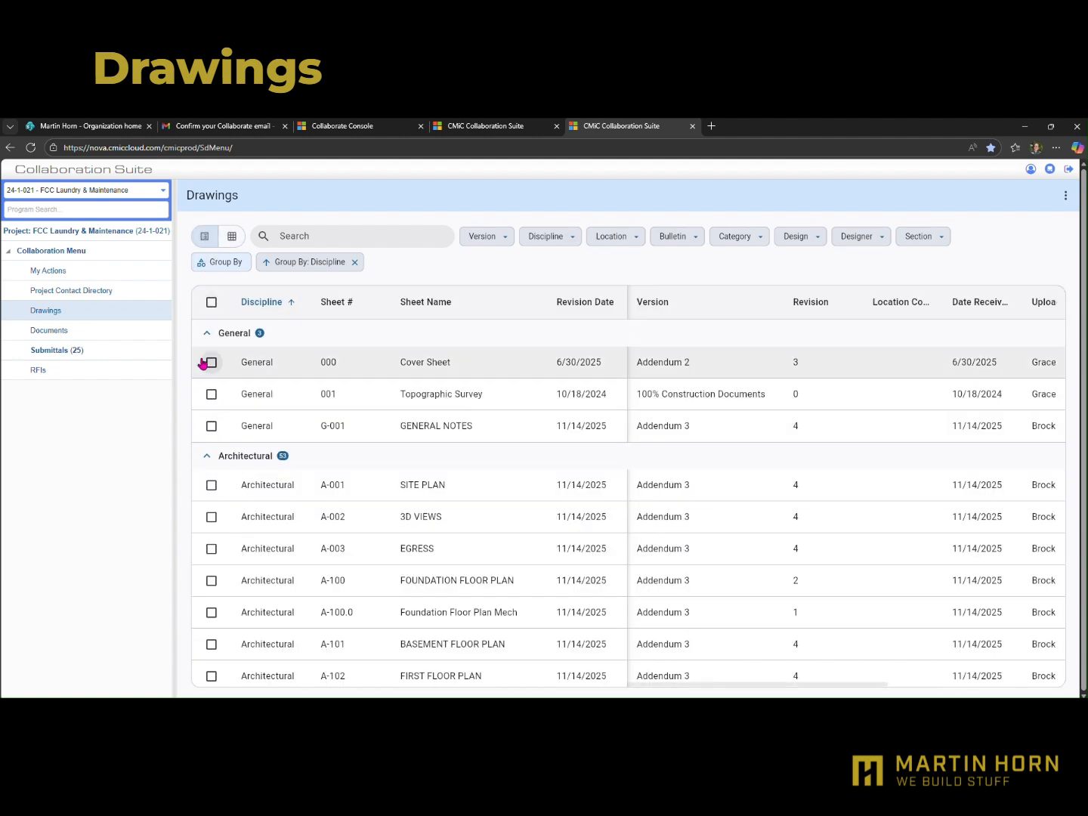
# Collapse the General and Mechanical discipline groups in the drawings list, leaving Architectural expanded
pyautogui.click(207, 337)
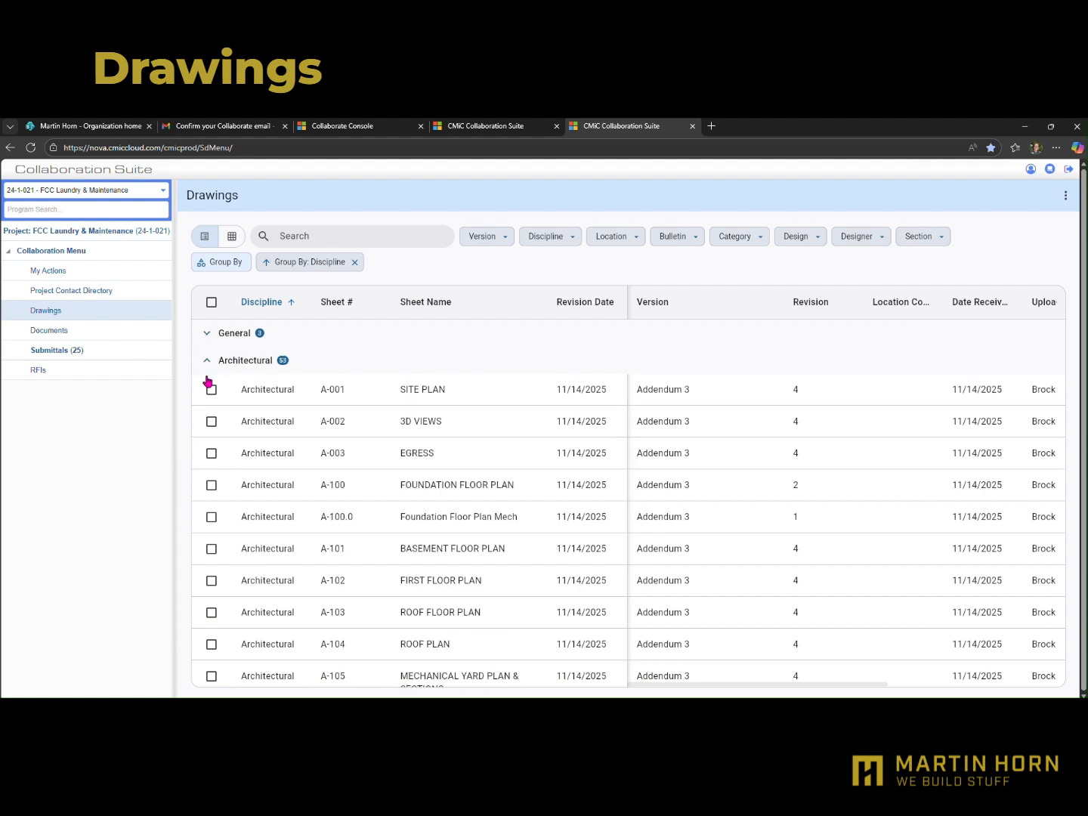
pyautogui.click(207, 362)
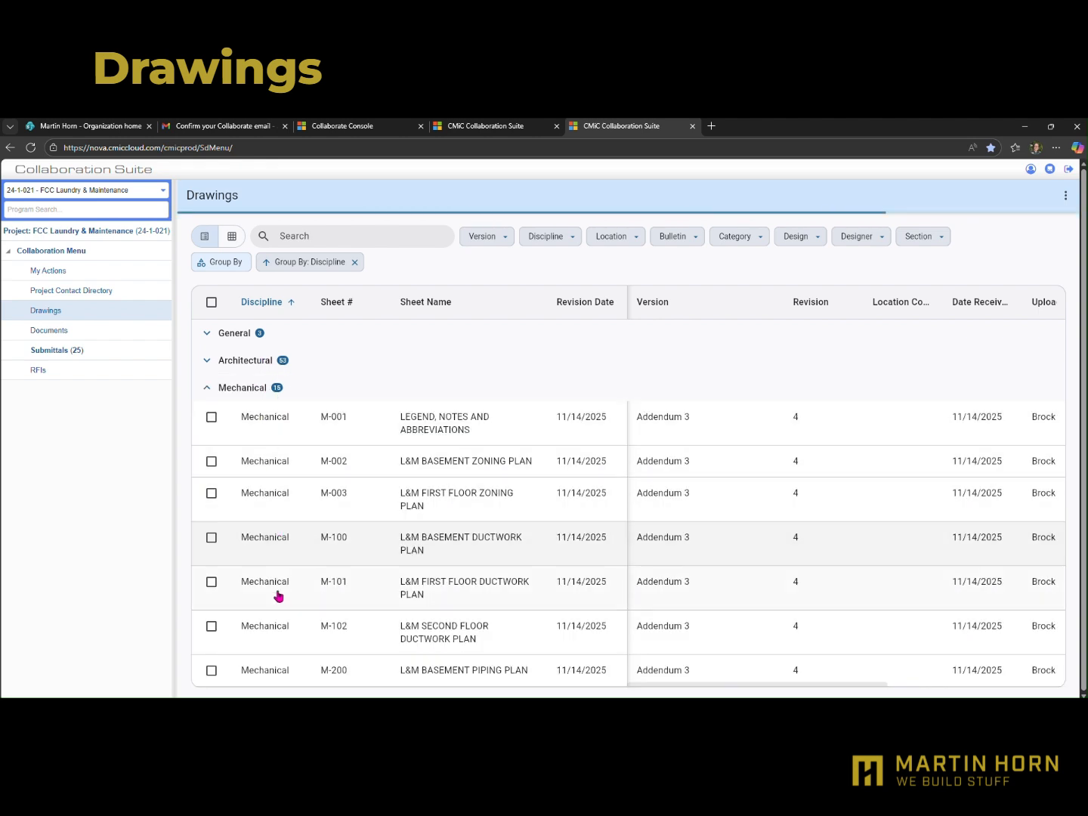
pyautogui.click(207, 387)
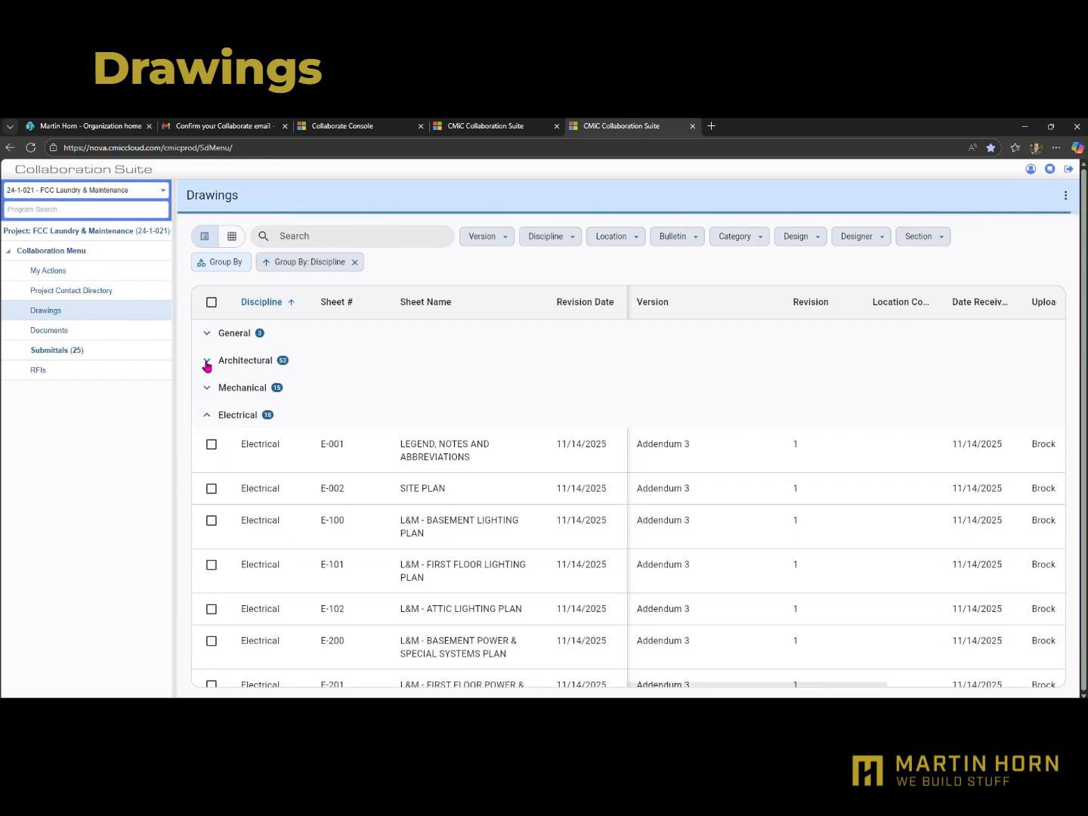
pyautogui.click(208, 362)
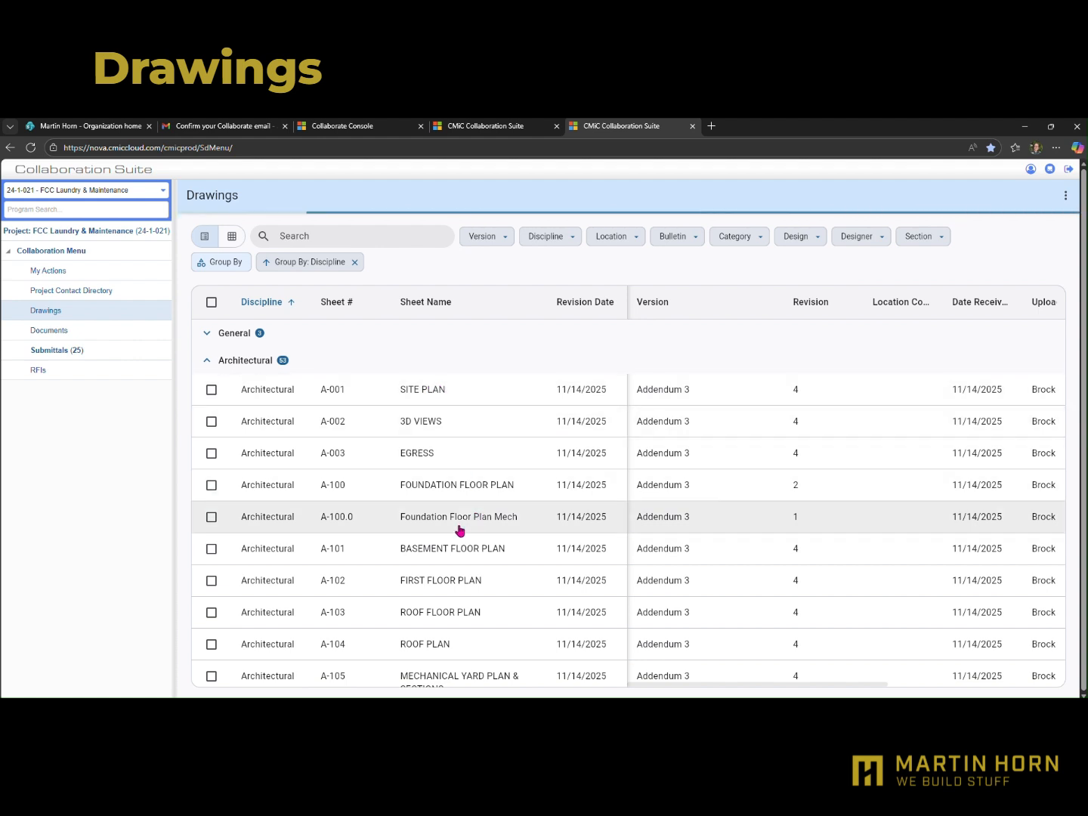
# Open architectural sheet A-101 BASEMENT FLOOR PLAN and review its list of versions, keeping Addendum 3
pyautogui.click(452, 550)
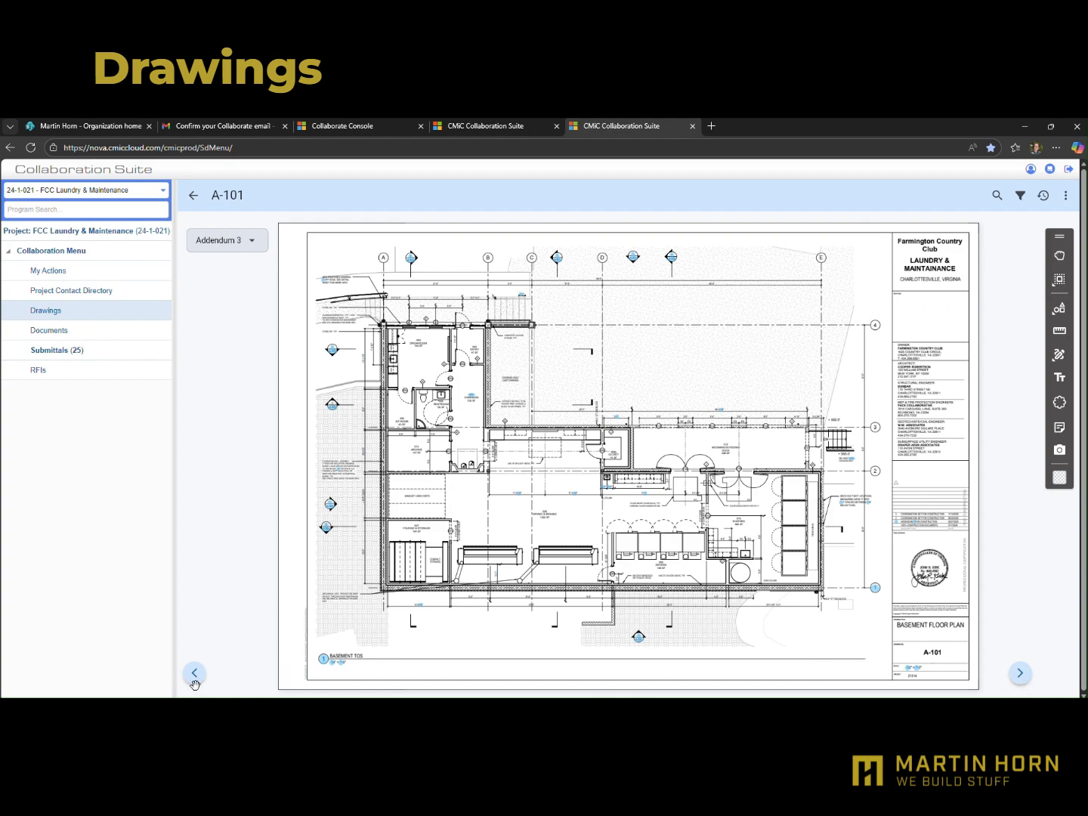
pyautogui.click(246, 243)
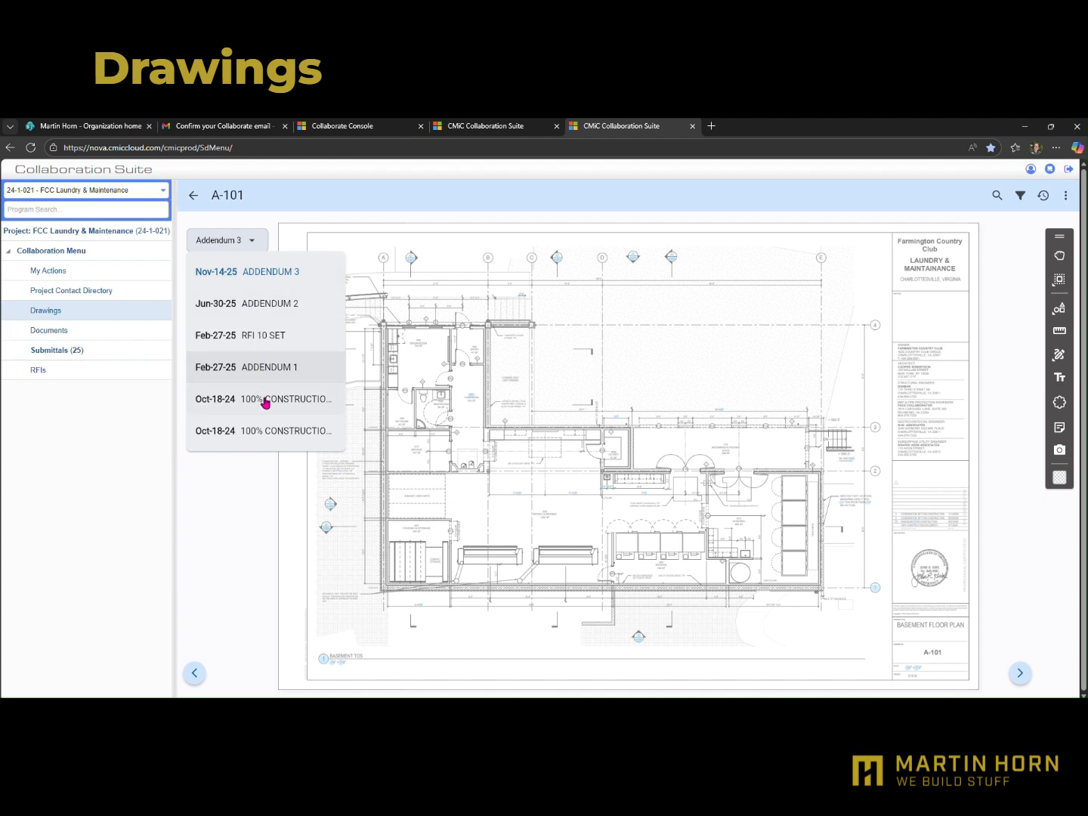
pyautogui.click(389, 269)
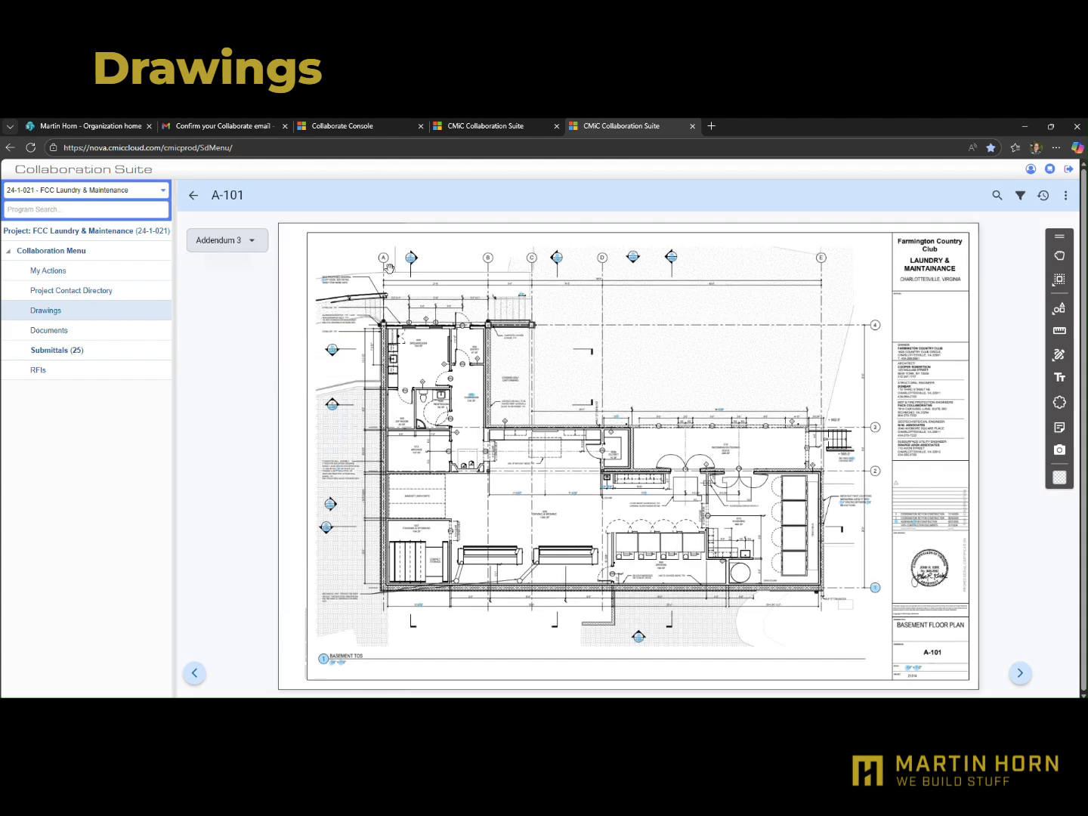
# Follow the section marker's link between grid lines A and B on A-101 to open sheet A-302 BUILDING SECTION
pyautogui.scroll(3, 414, 280)
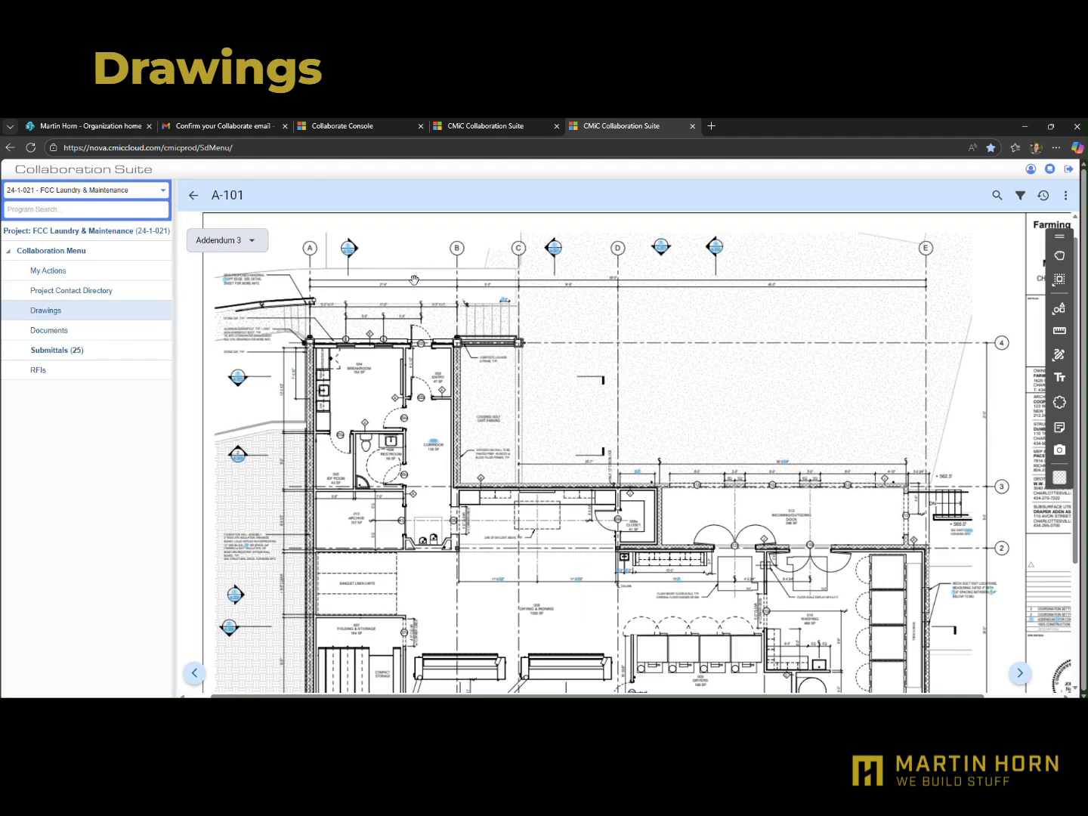
pyautogui.click(329, 246)
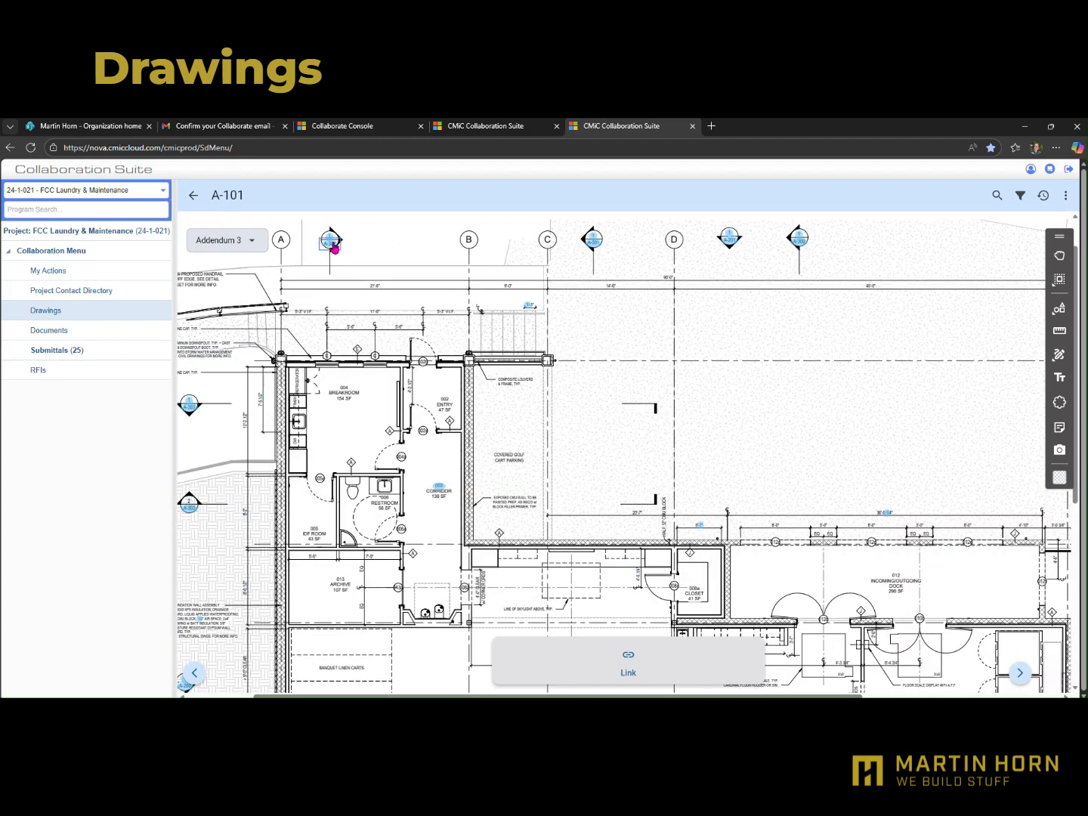
pyautogui.click(628, 660)
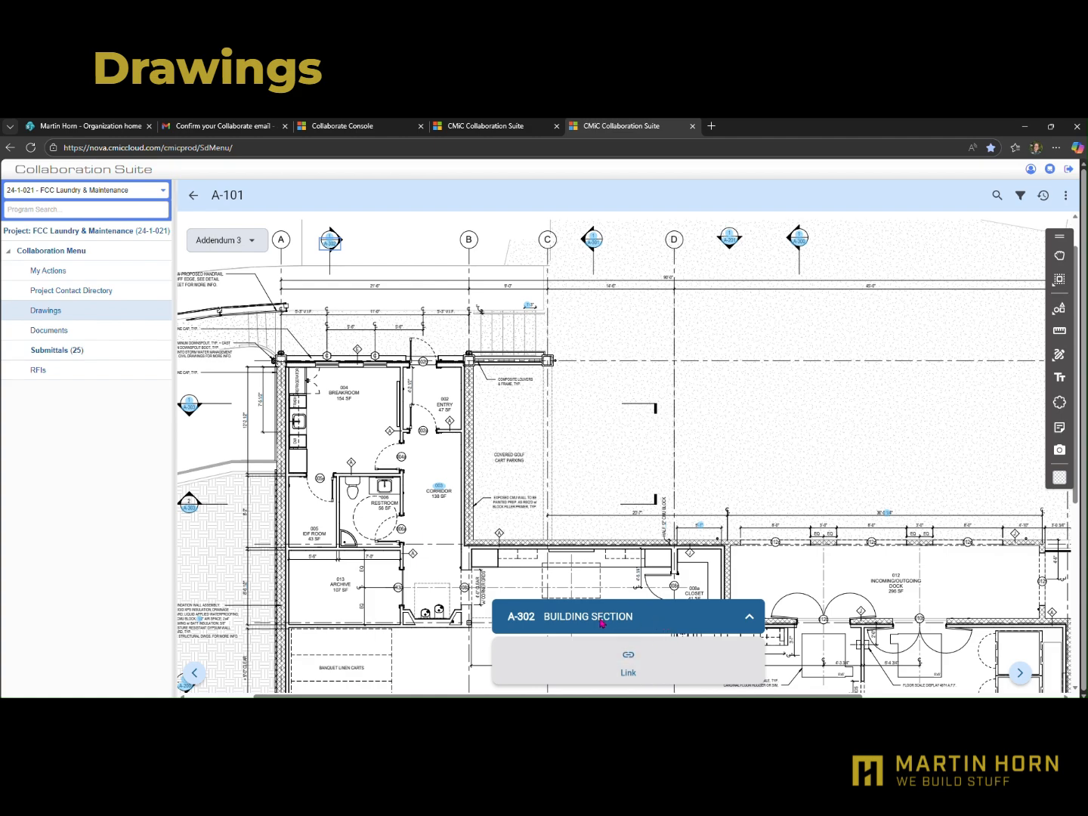
pyautogui.click(622, 663)
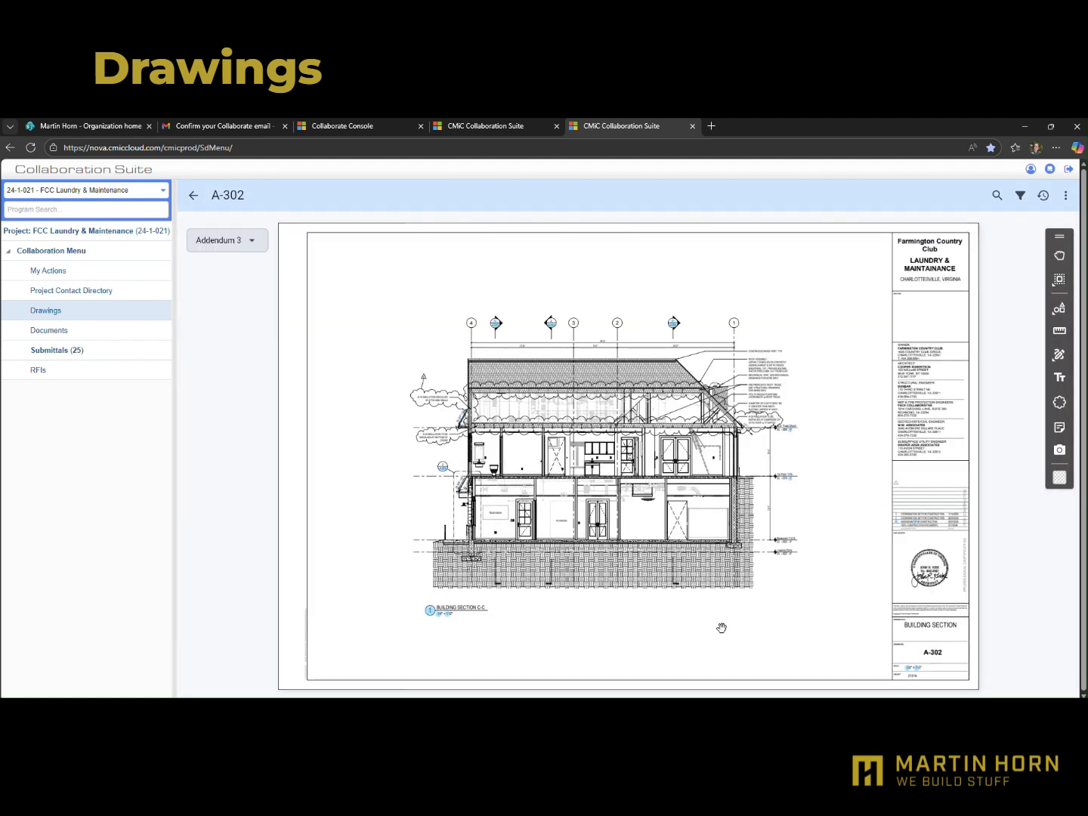
# Return to the drawings list and reopen architectural sheet A-101 BASEMENT FLOOR PLAN
pyautogui.click(194, 197)
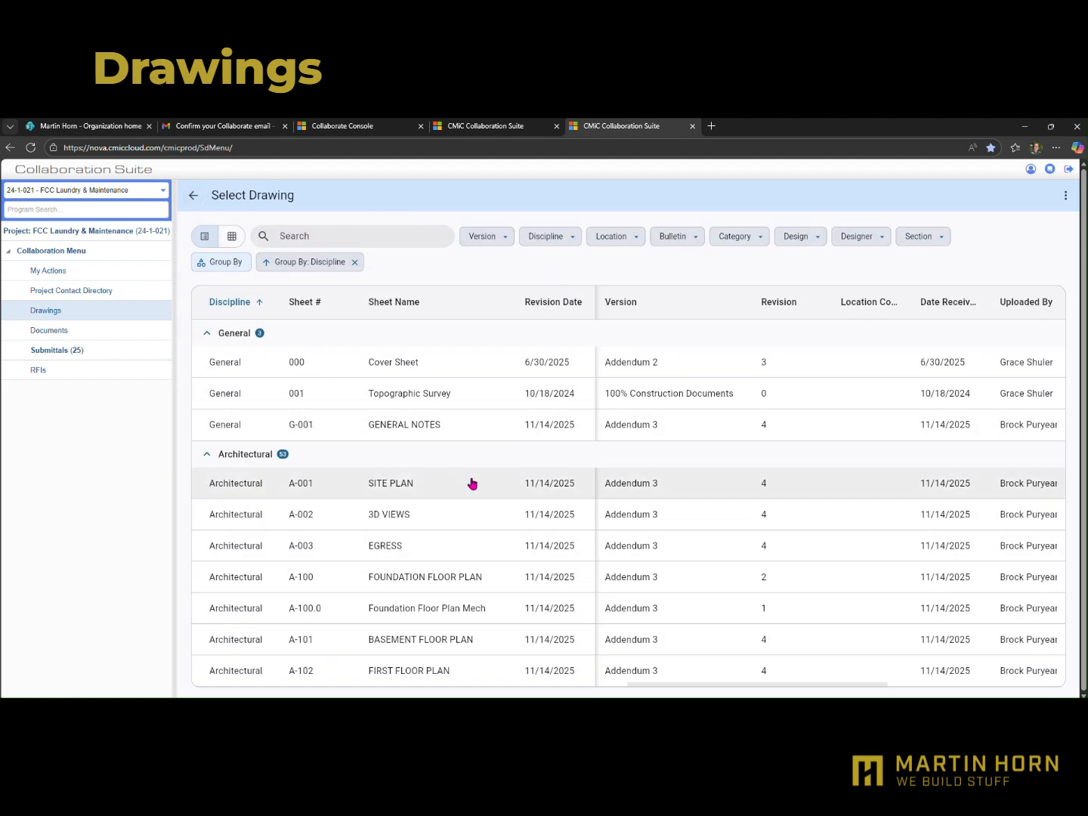
pyautogui.scroll(-2, 494, 487)
pyautogui.scroll(-3, 498, 491)
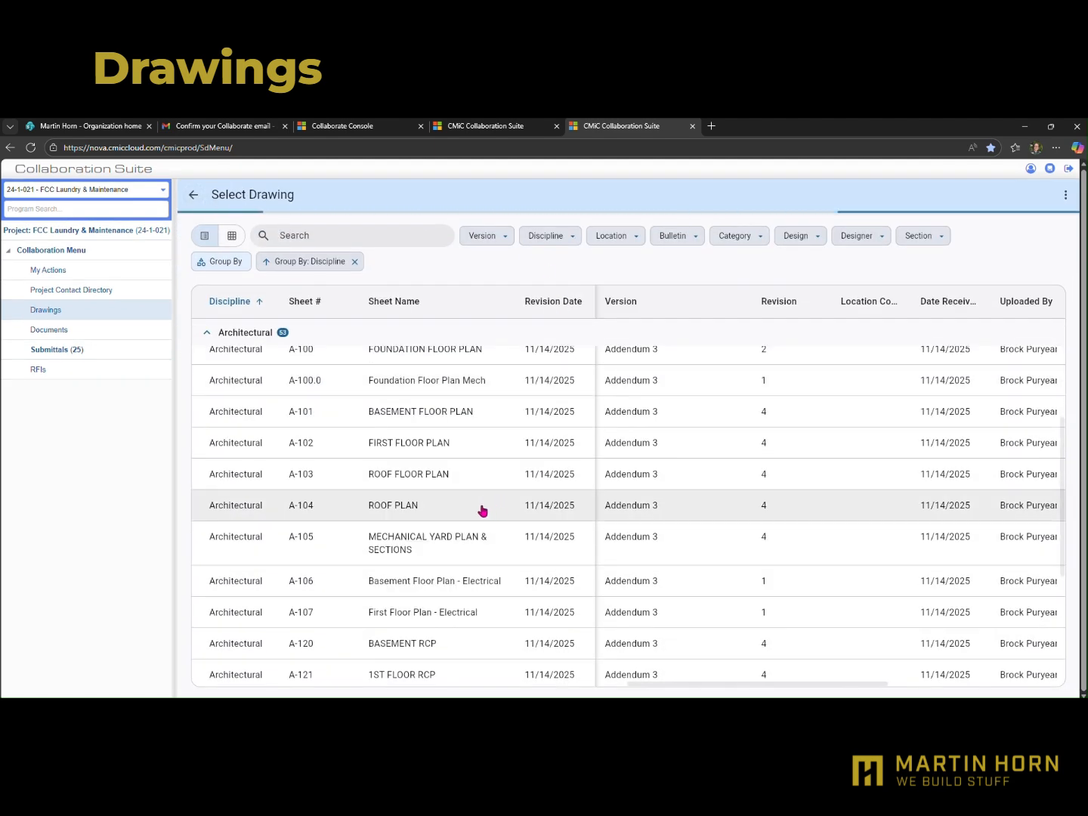
pyautogui.click(445, 418)
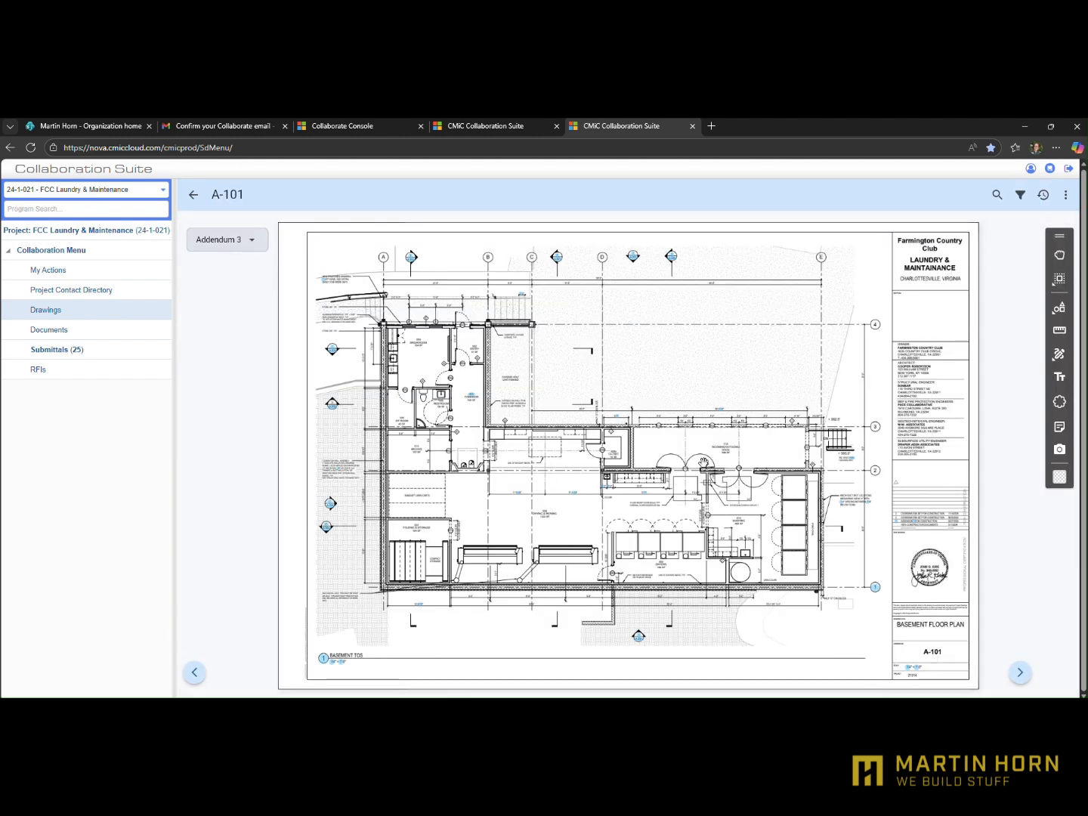
# Strike through the Subsurface Utility Engineer text in the title block of A-101, and delete that annotation
pyautogui.scroll(2, 643, 659)
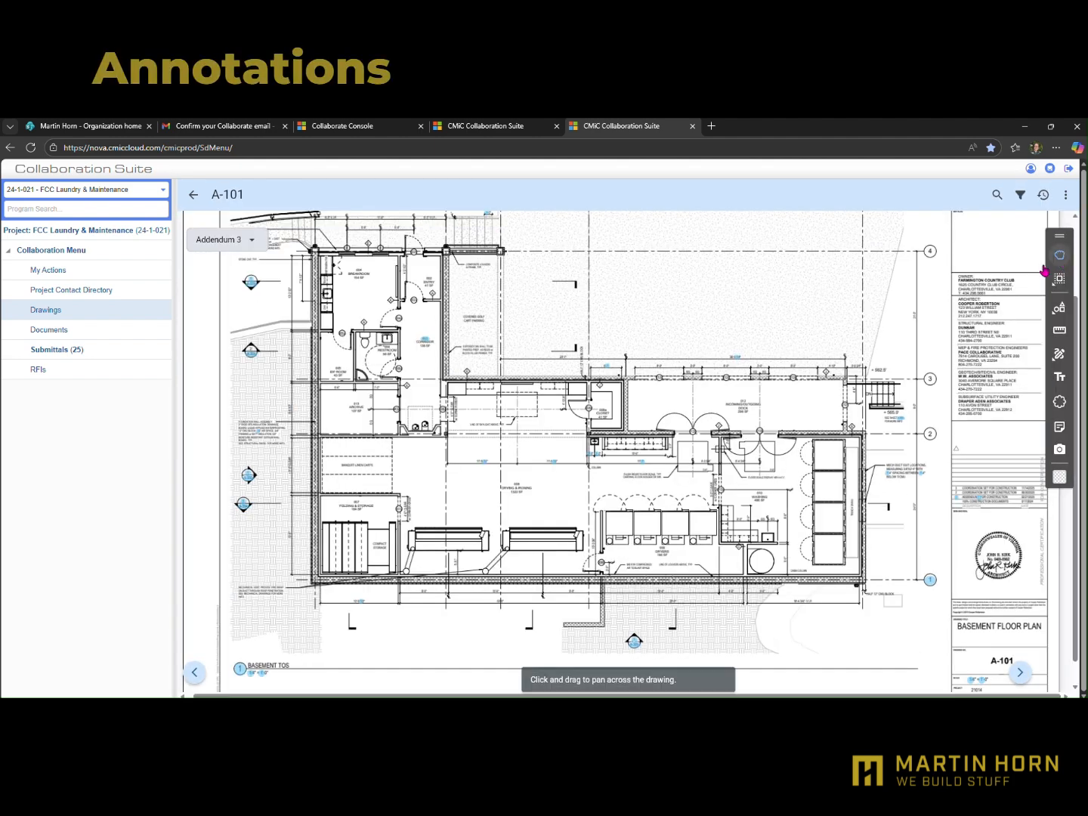
pyautogui.moveTo(779, 352); pyautogui.dragTo(710, 421)
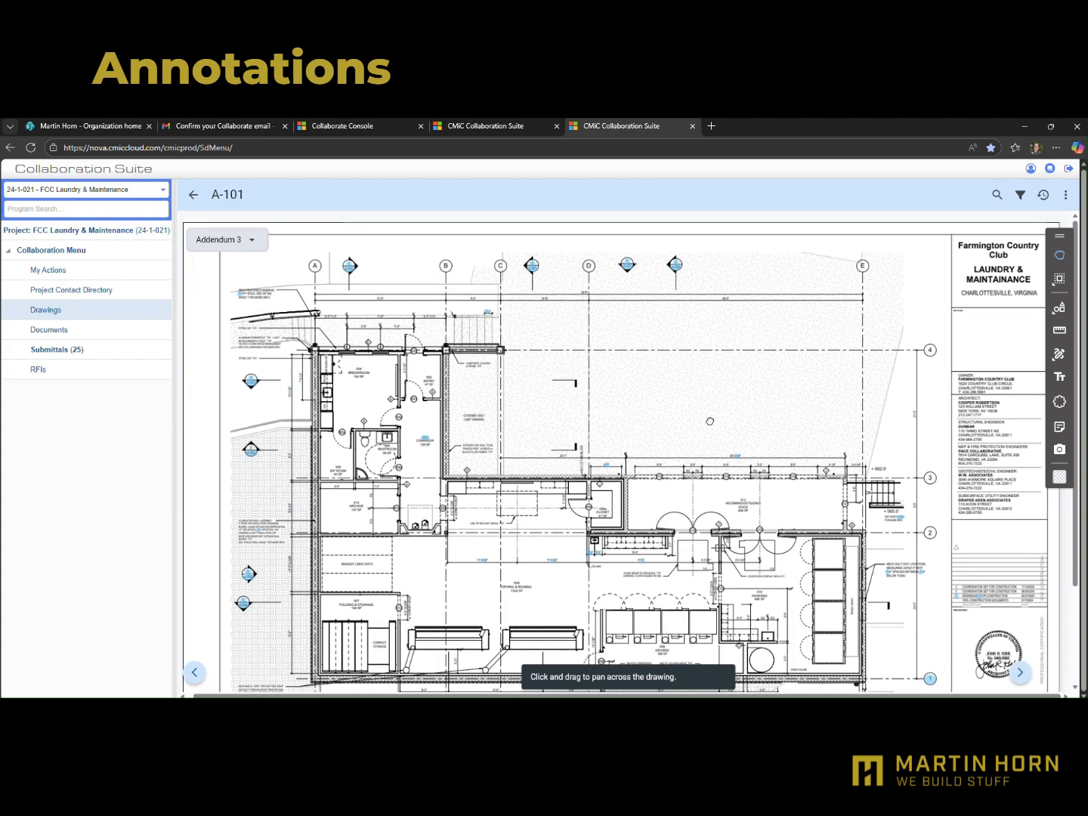
pyautogui.moveTo(723, 505); pyautogui.dragTo(973, 382)
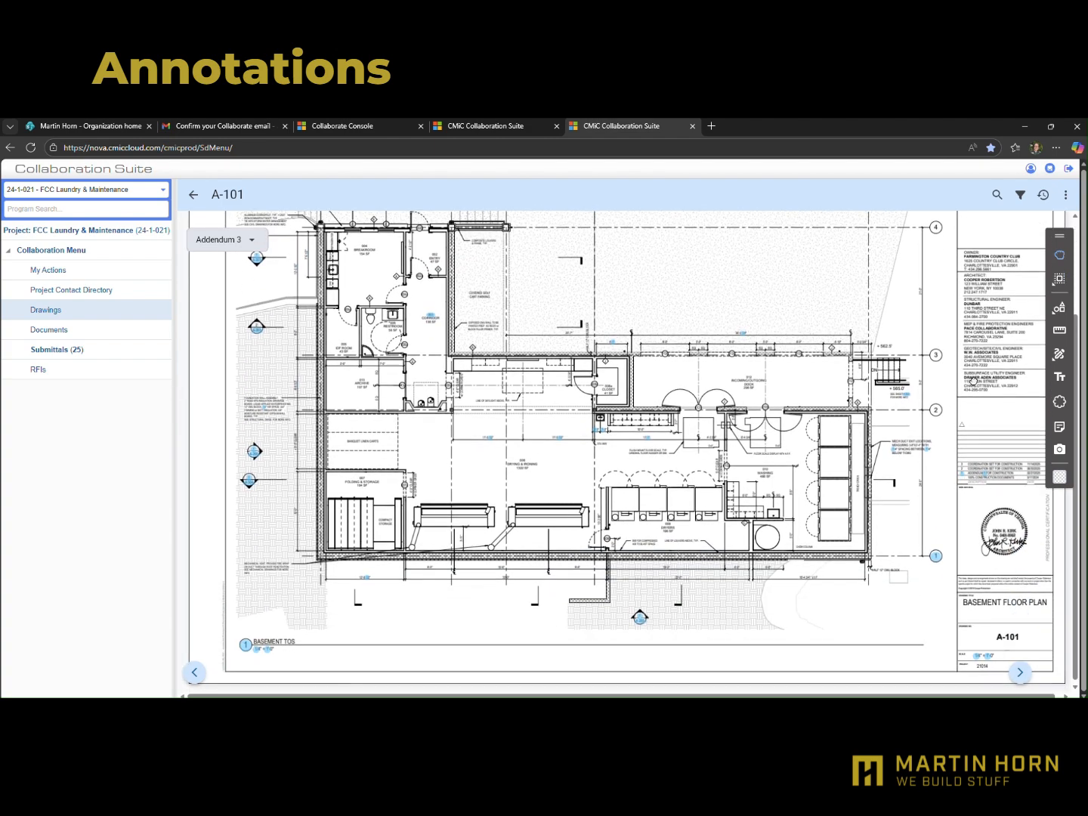
pyautogui.click(1058, 281)
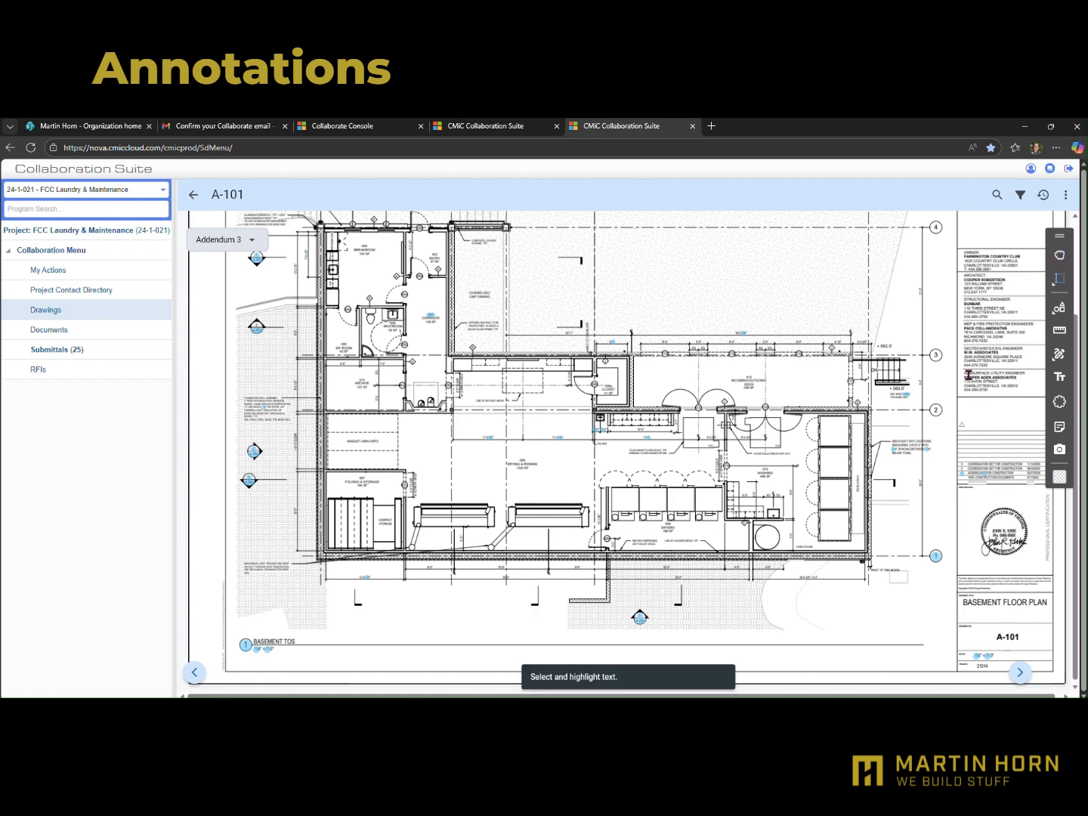
pyautogui.moveTo(966, 374); pyautogui.dragTo(992, 392)
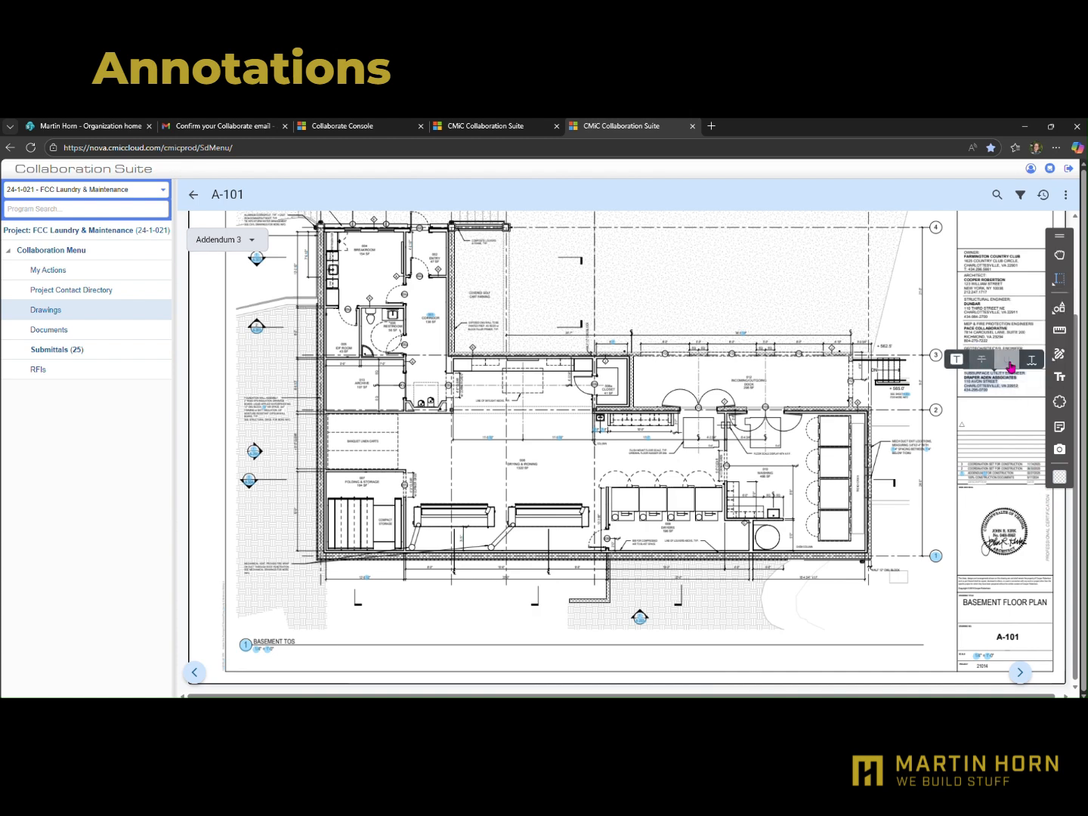
pyautogui.click(1005, 361)
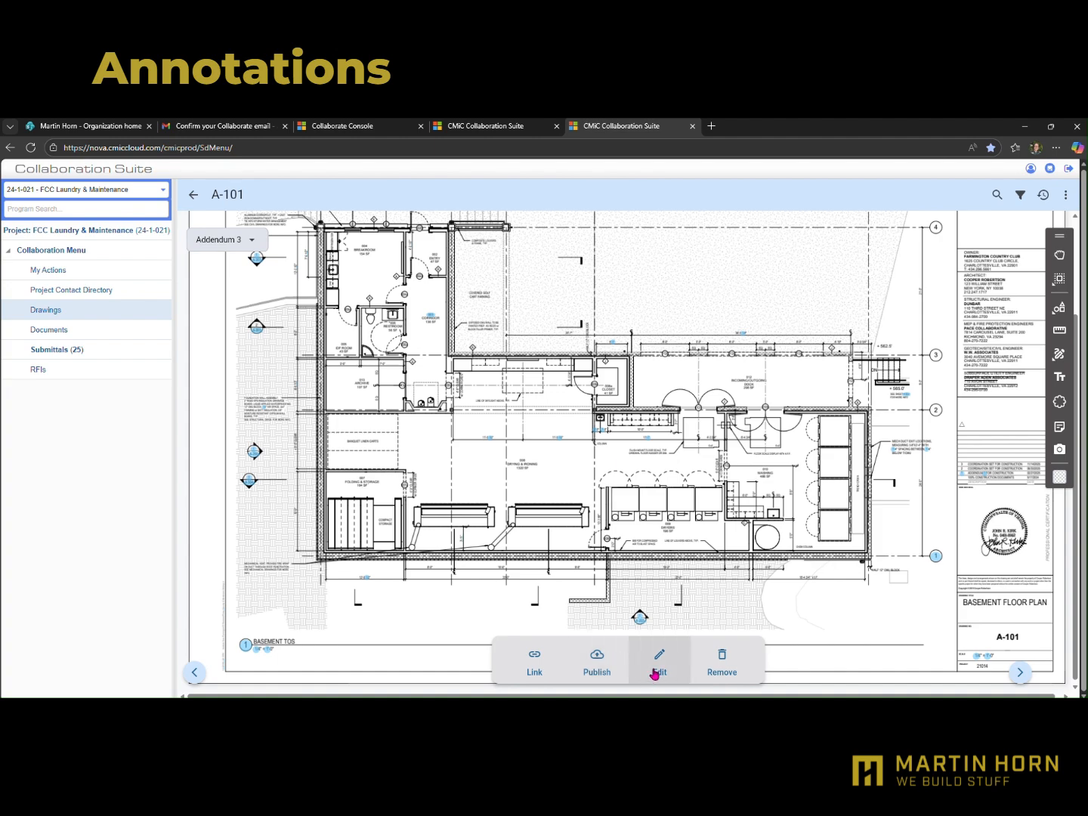
pyautogui.click(721, 660)
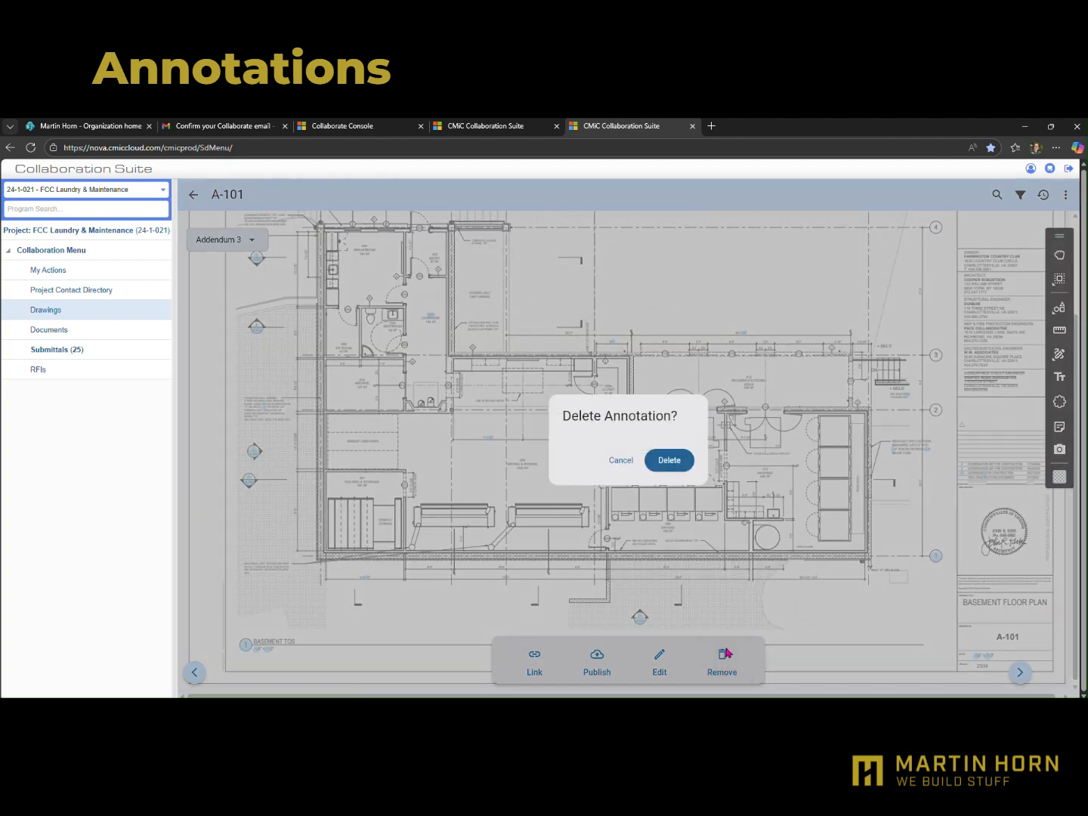
pyautogui.click(664, 462)
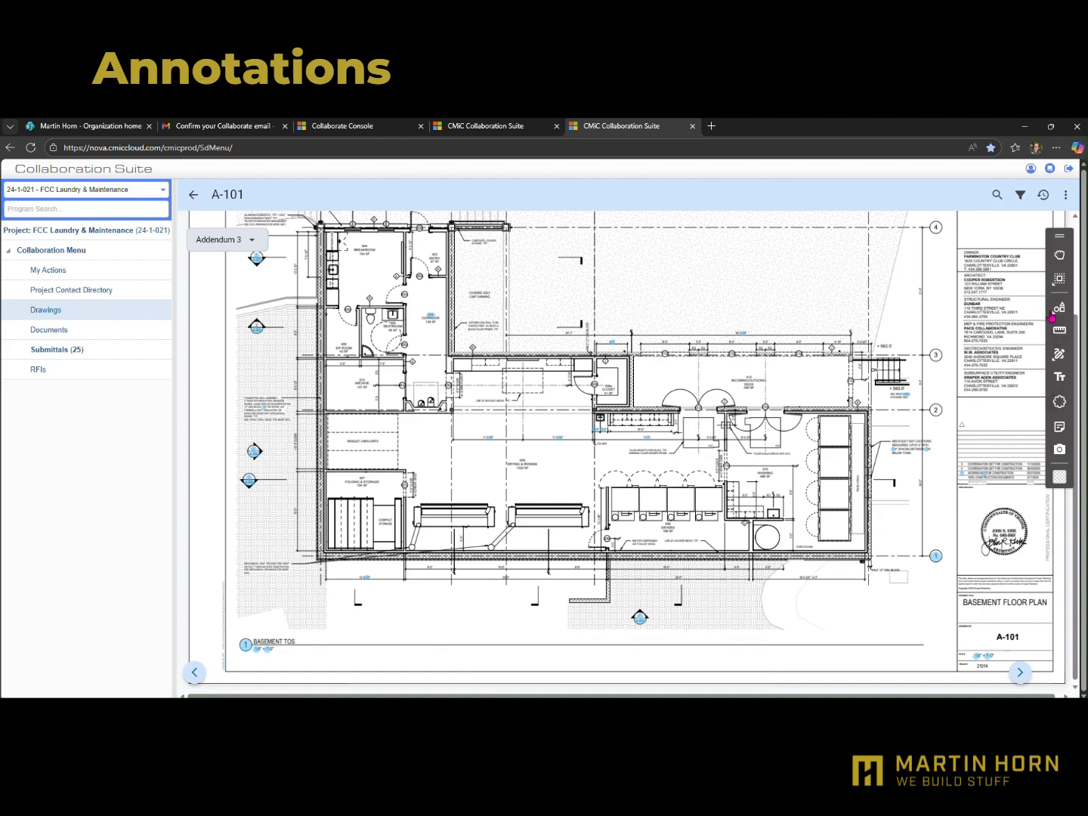
# Draw a circle annotation beside the washing machines in room 010 WASHING and change its outline colour to green
pyautogui.click(1055, 310)
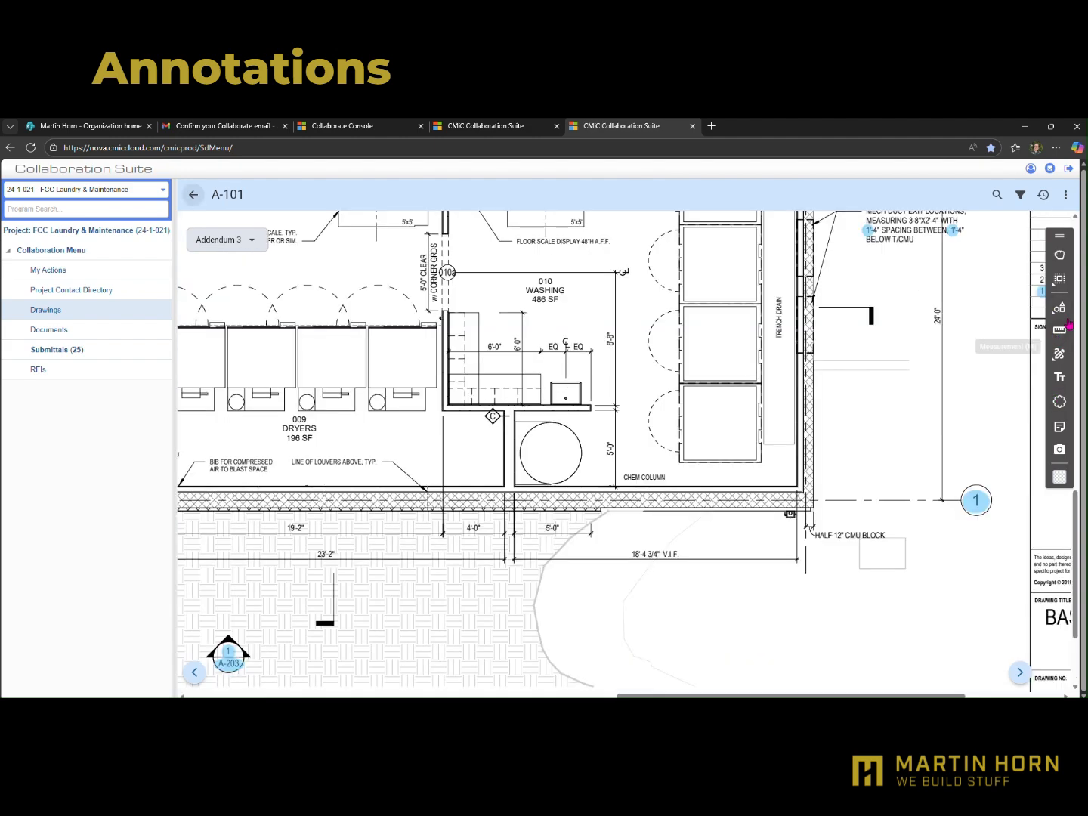
pyautogui.click(1057, 308)
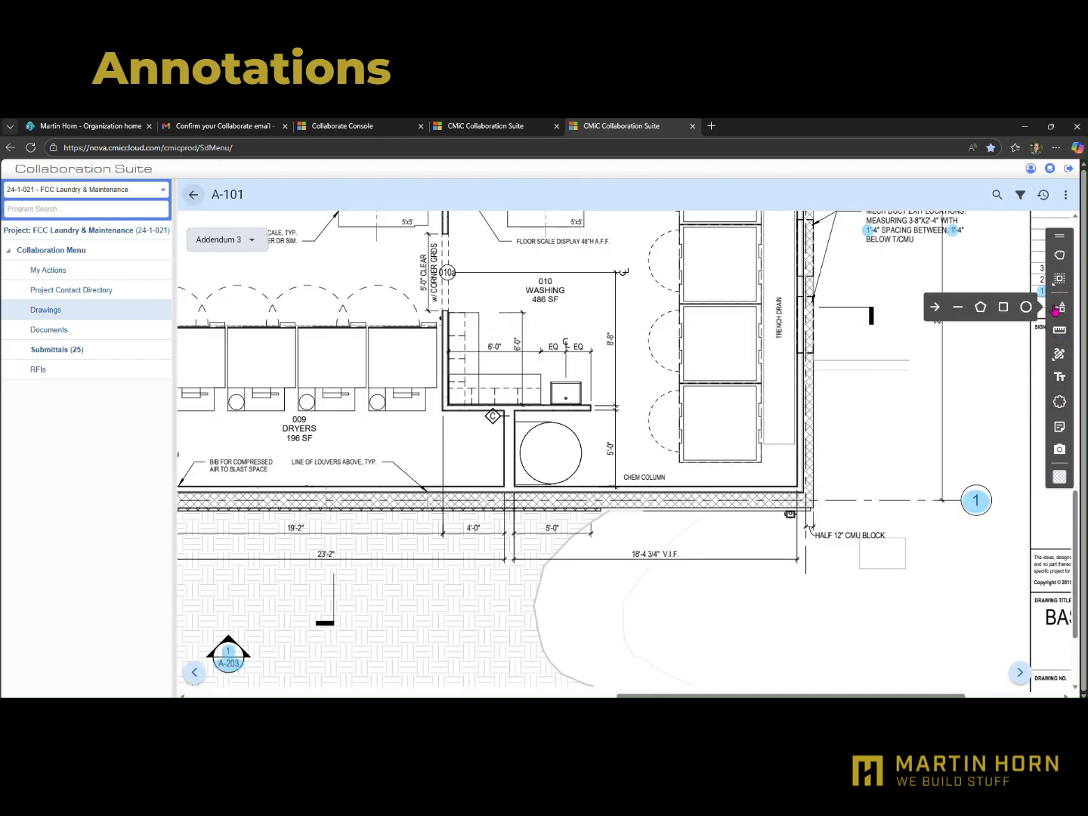
pyautogui.click(1026, 309)
pyautogui.moveTo(567, 329); pyautogui.dragTo(717, 460)
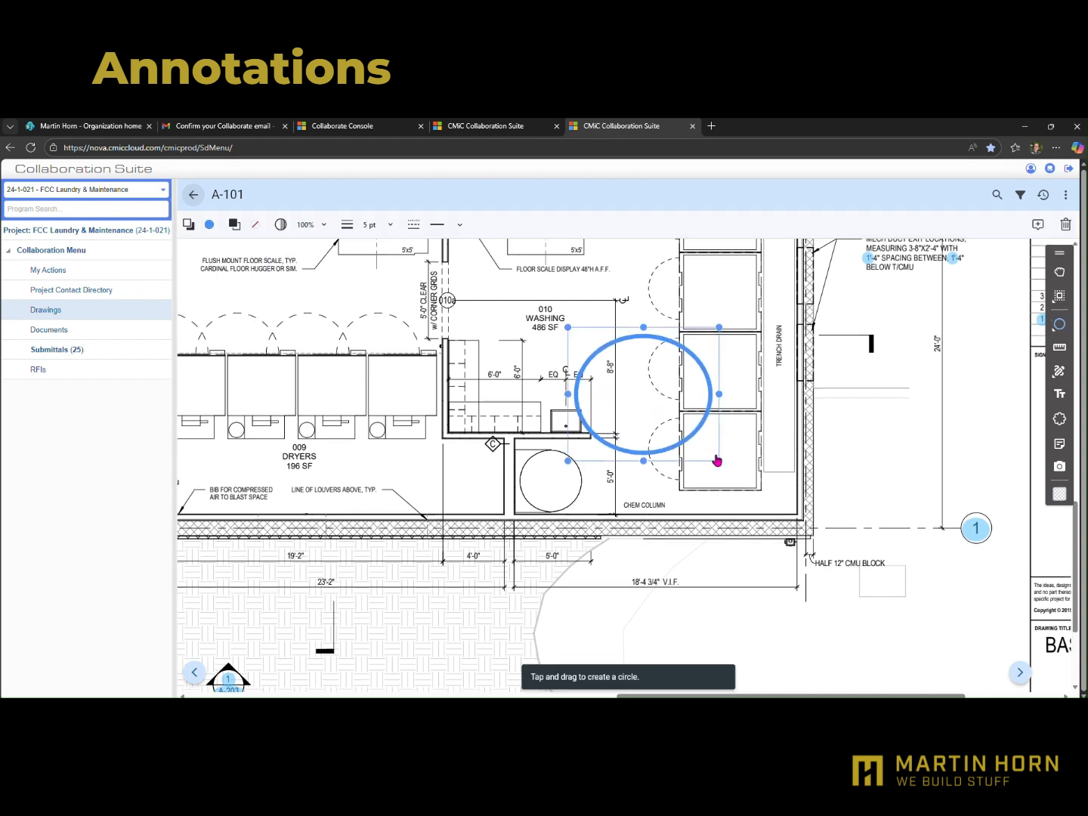
pyautogui.click(211, 226)
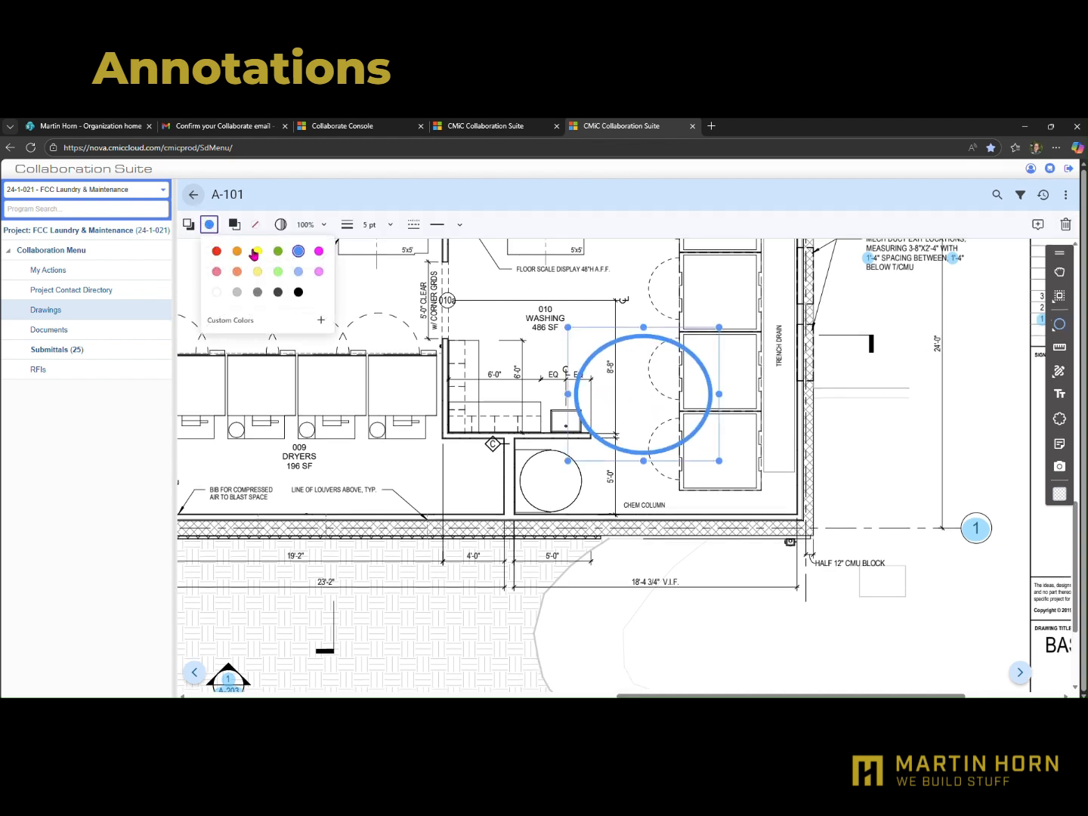
pyautogui.click(278, 252)
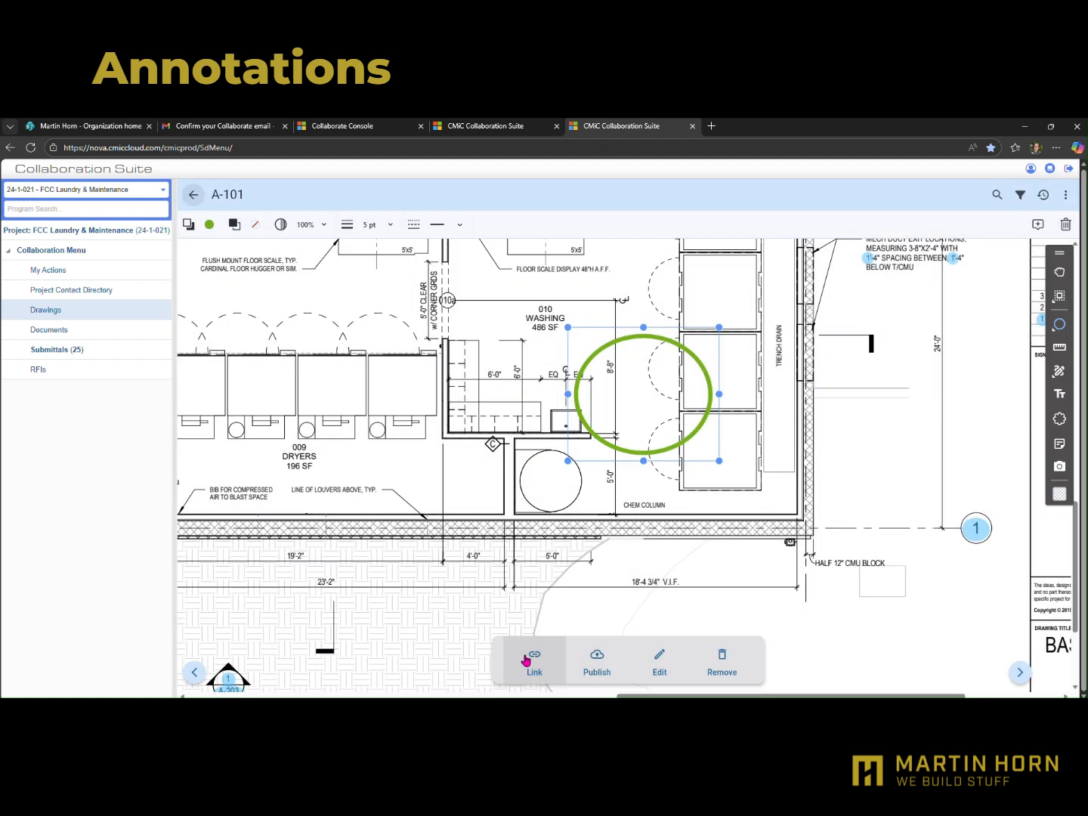
# Link the green circle annotation to existing RFI 0057, Mech Yard Stair Rail Slope Conflict
pyautogui.click(525, 660)
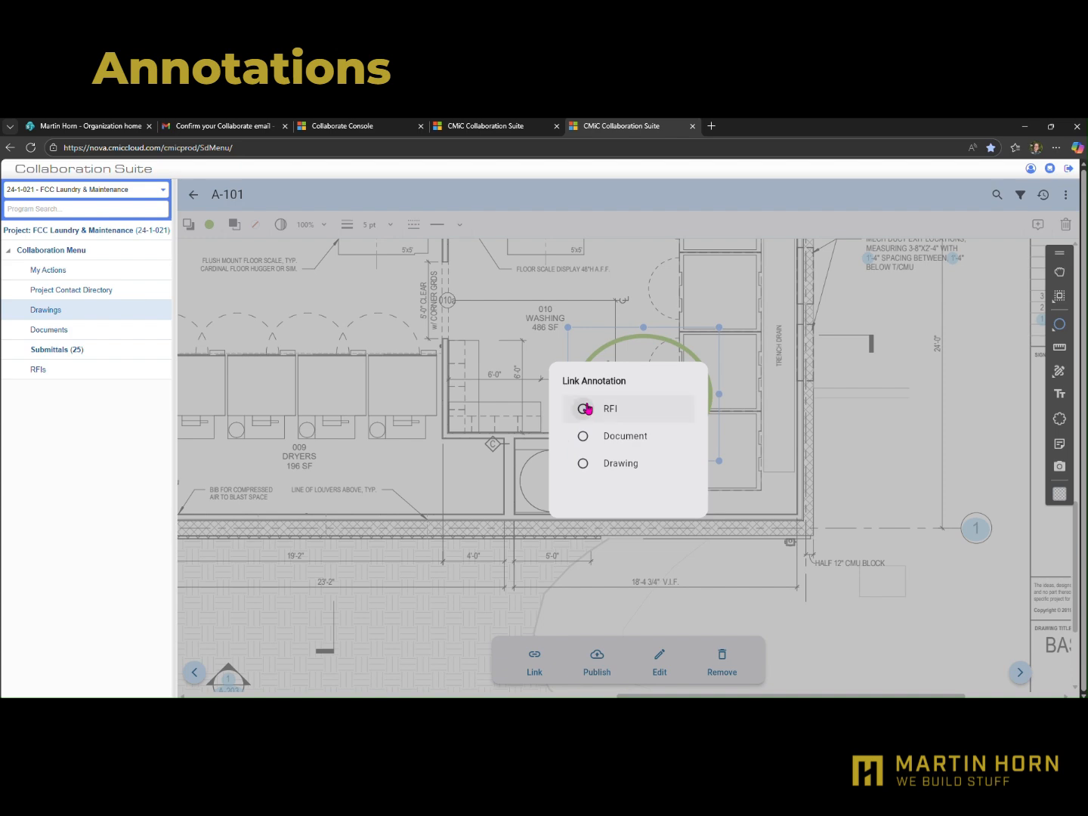
pyautogui.click(587, 408)
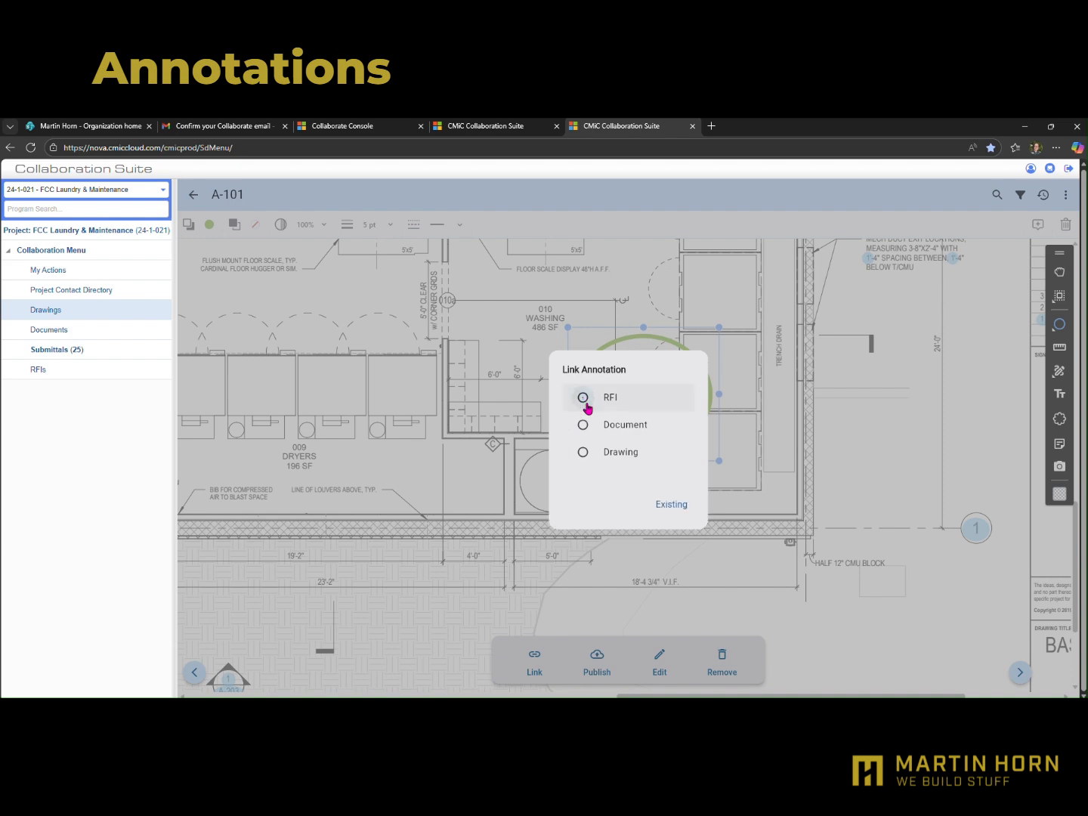
pyautogui.click(677, 513)
pyautogui.click(316, 319)
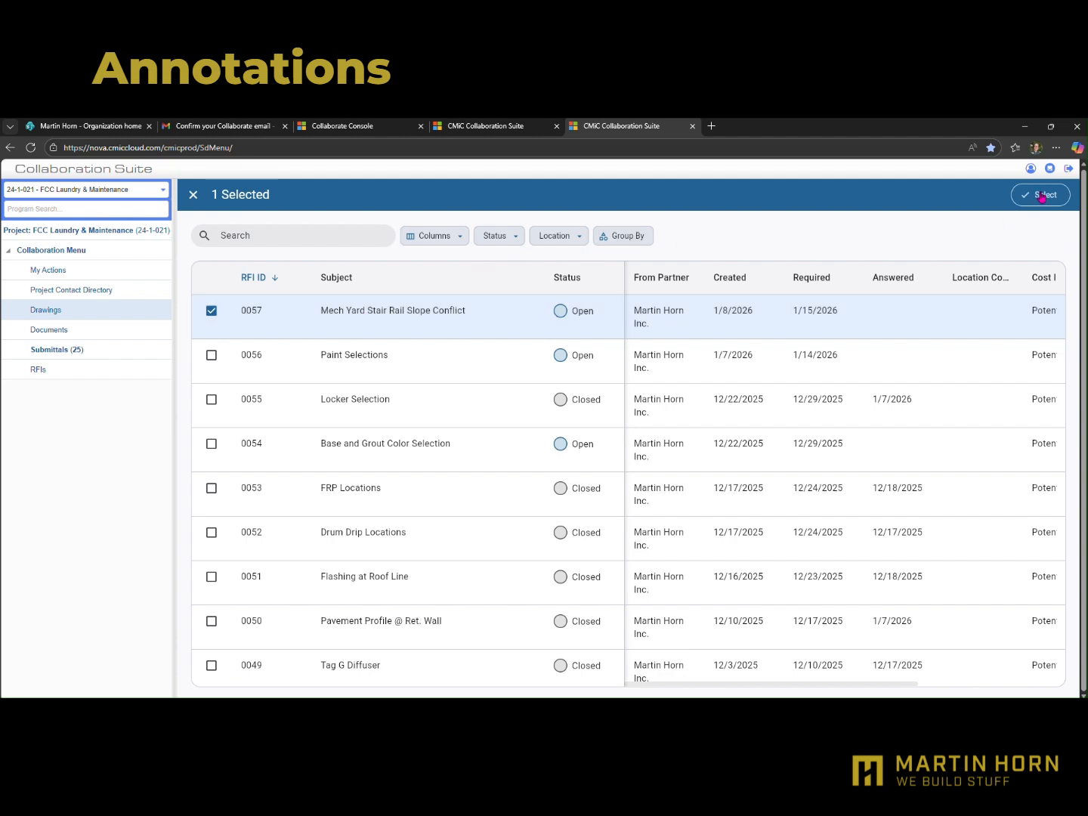
pyautogui.click(1043, 196)
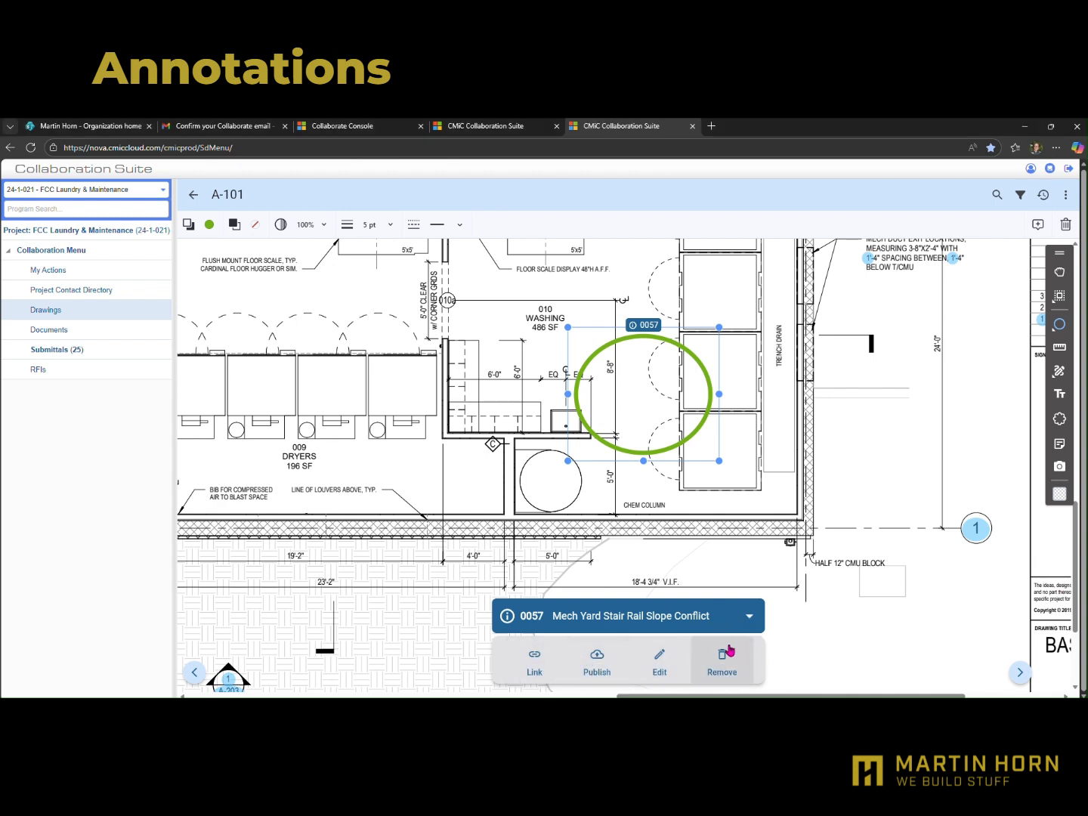
# Open linked RFI 0057 from the circle annotation, and delete the circle on returning to sheet A-101
pyautogui.click(921, 454)
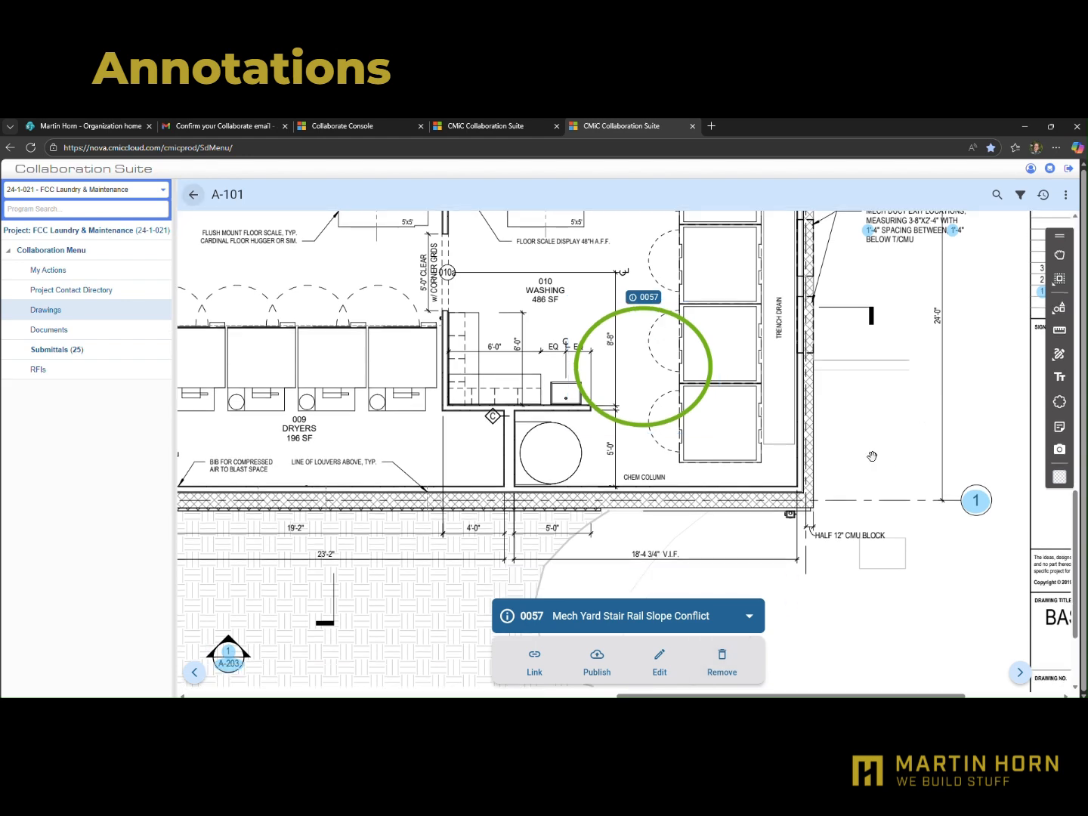
pyautogui.click(647, 310)
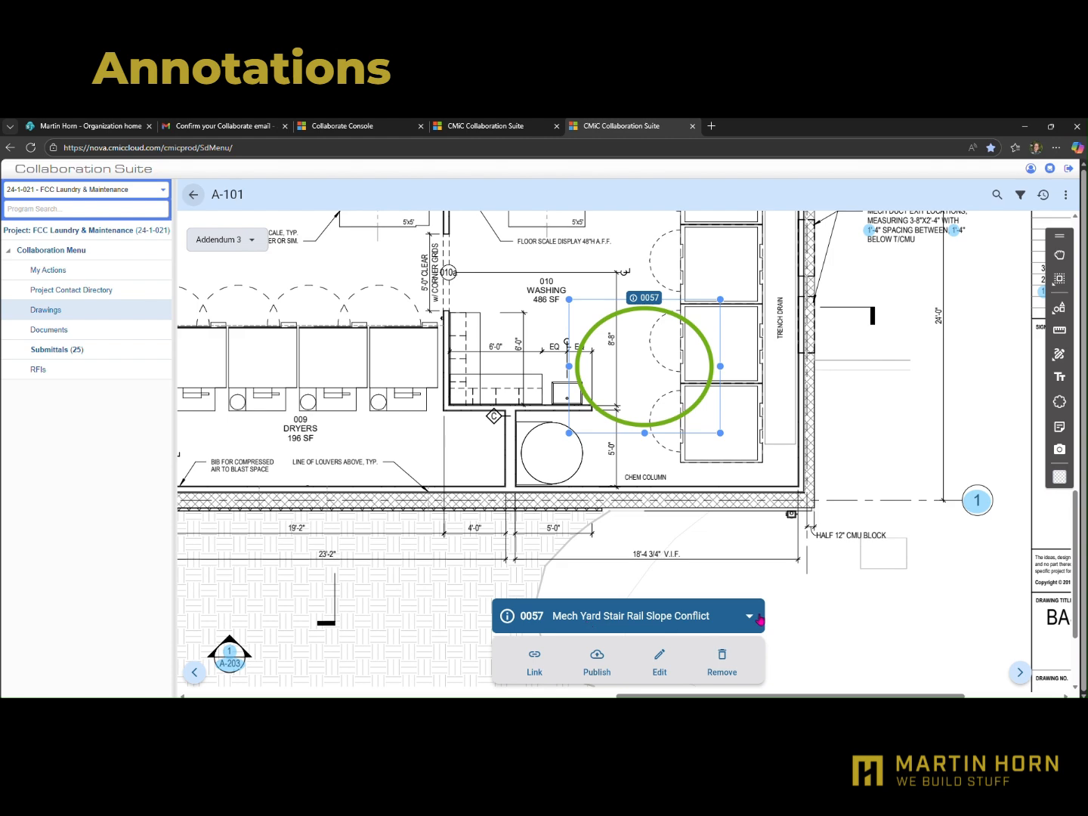
pyautogui.click(752, 615)
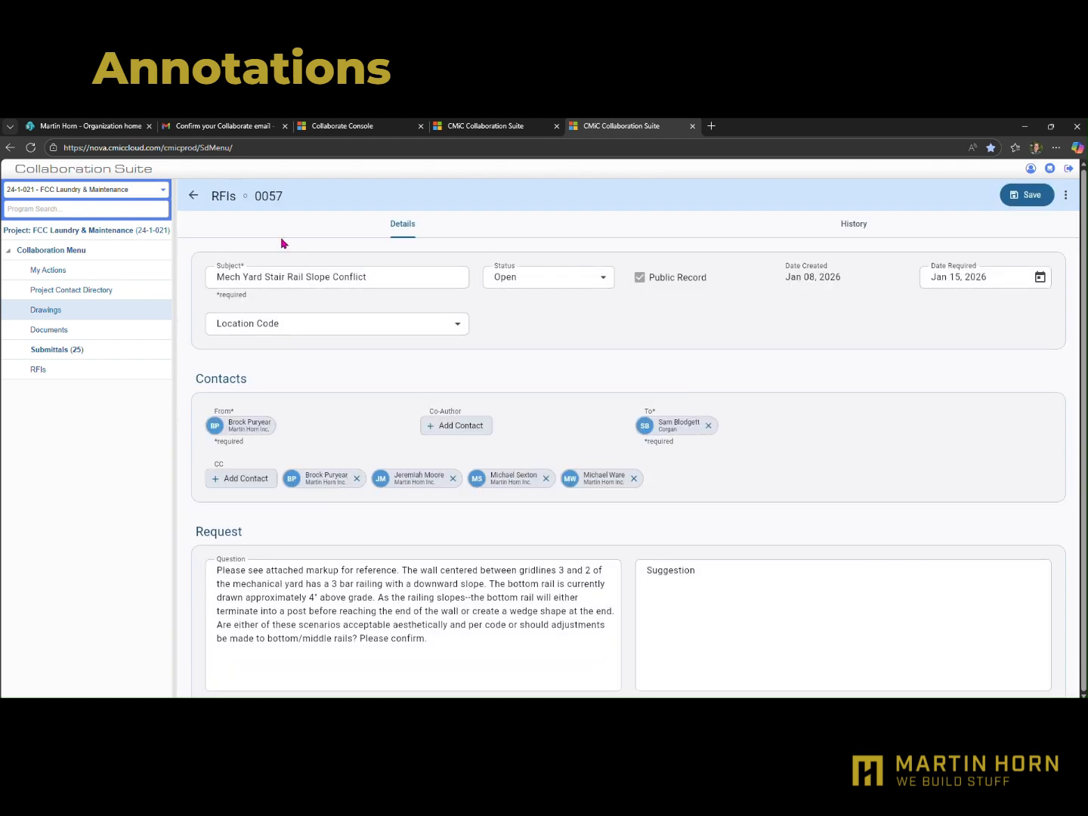
pyautogui.click(195, 199)
pyautogui.click(716, 670)
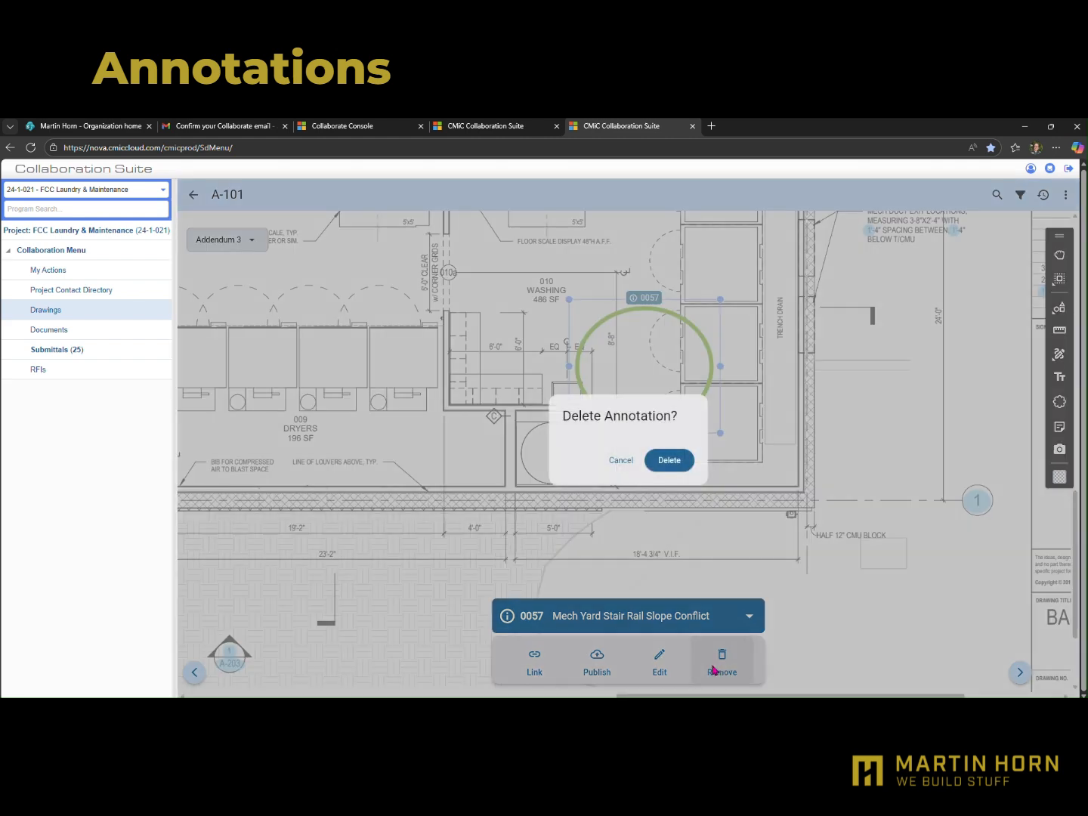
pyautogui.click(668, 460)
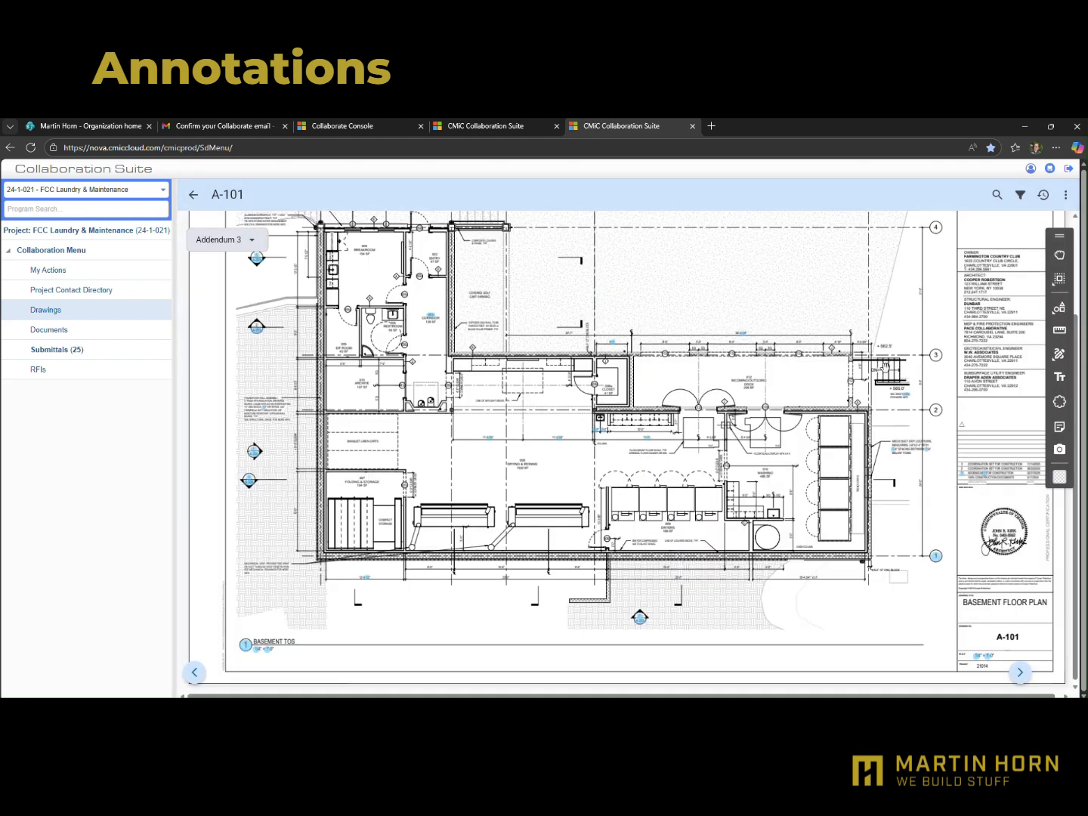
# Add a measurement scale named 1/4":1' for sheet A-101, with inches as its drawing unit
pyautogui.click(1060, 332)
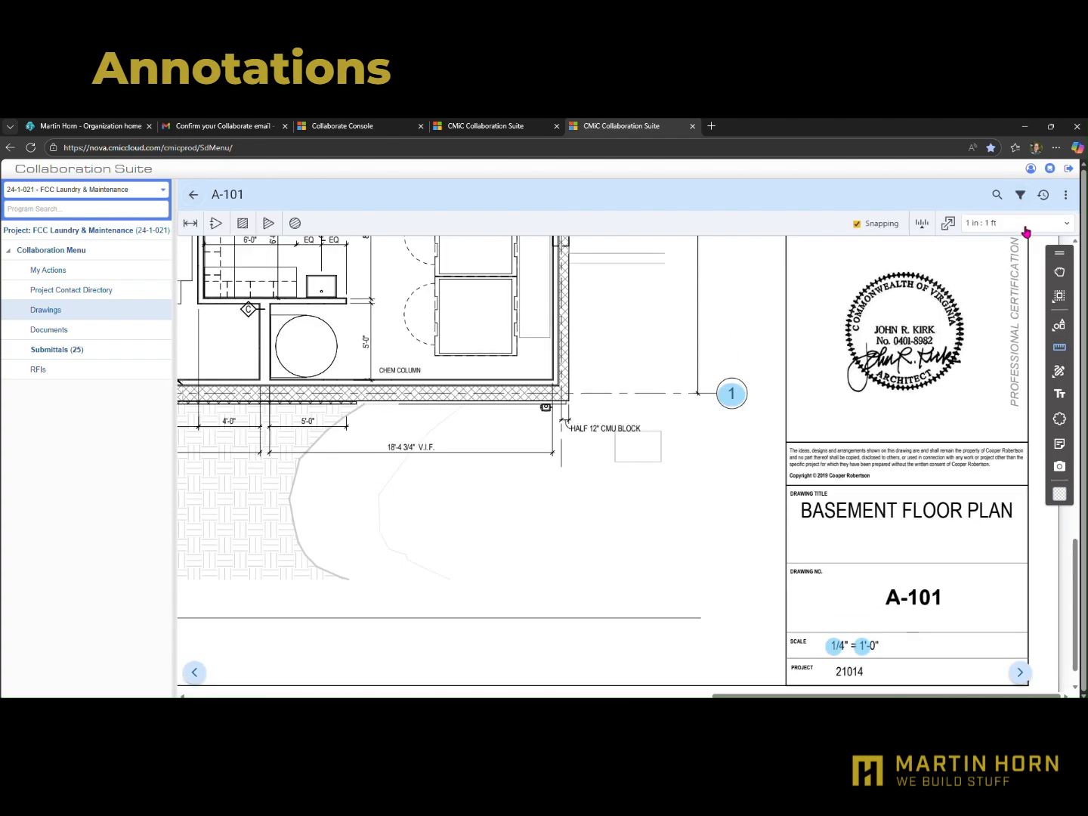
pyautogui.click(1067, 228)
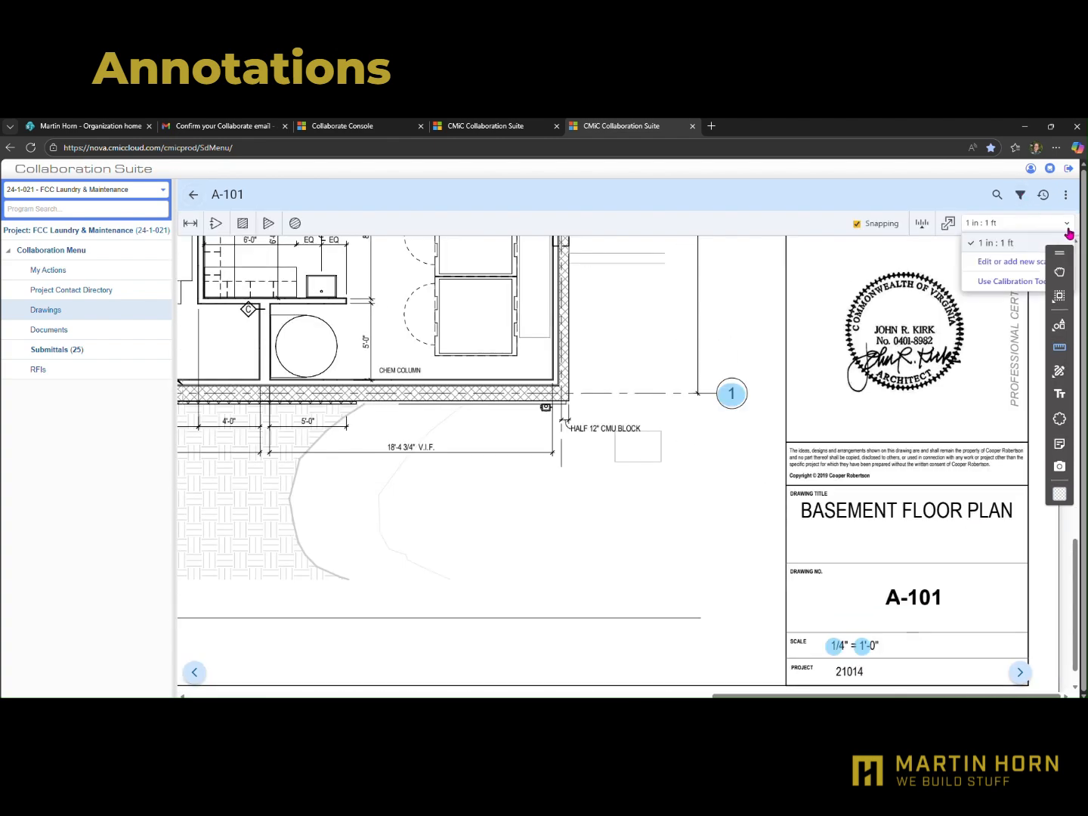
pyautogui.click(1002, 264)
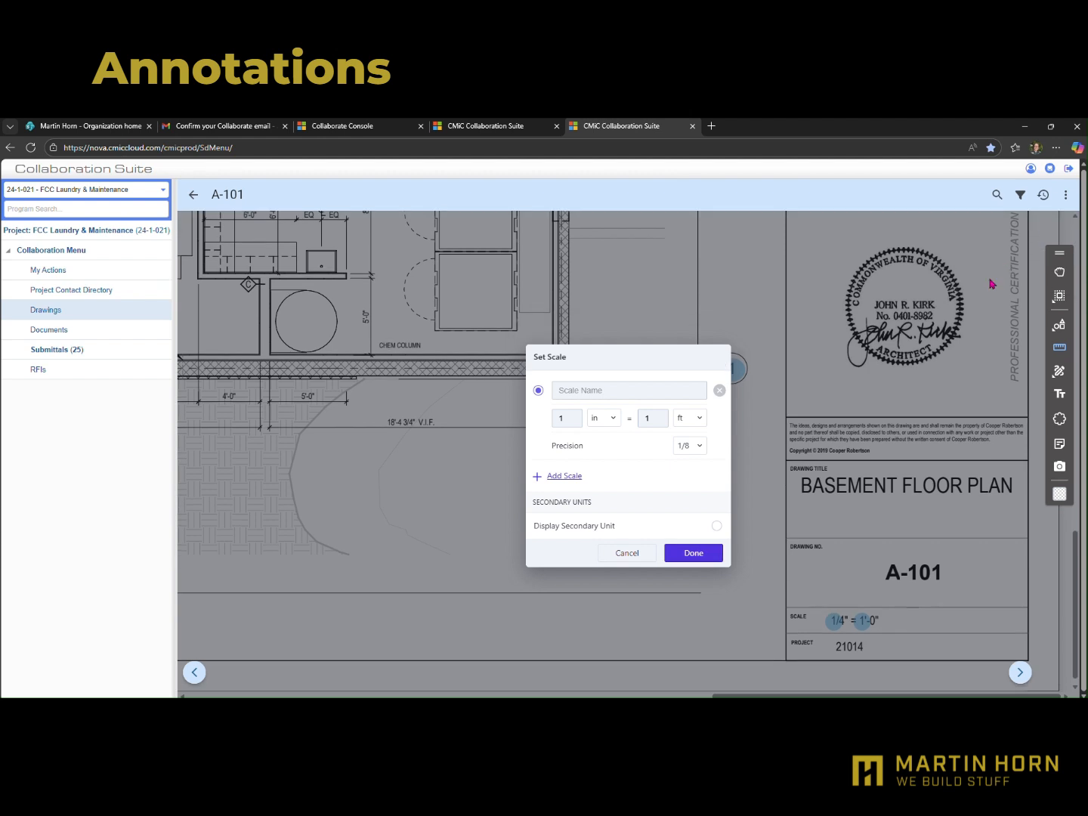
pyautogui.click(568, 421)
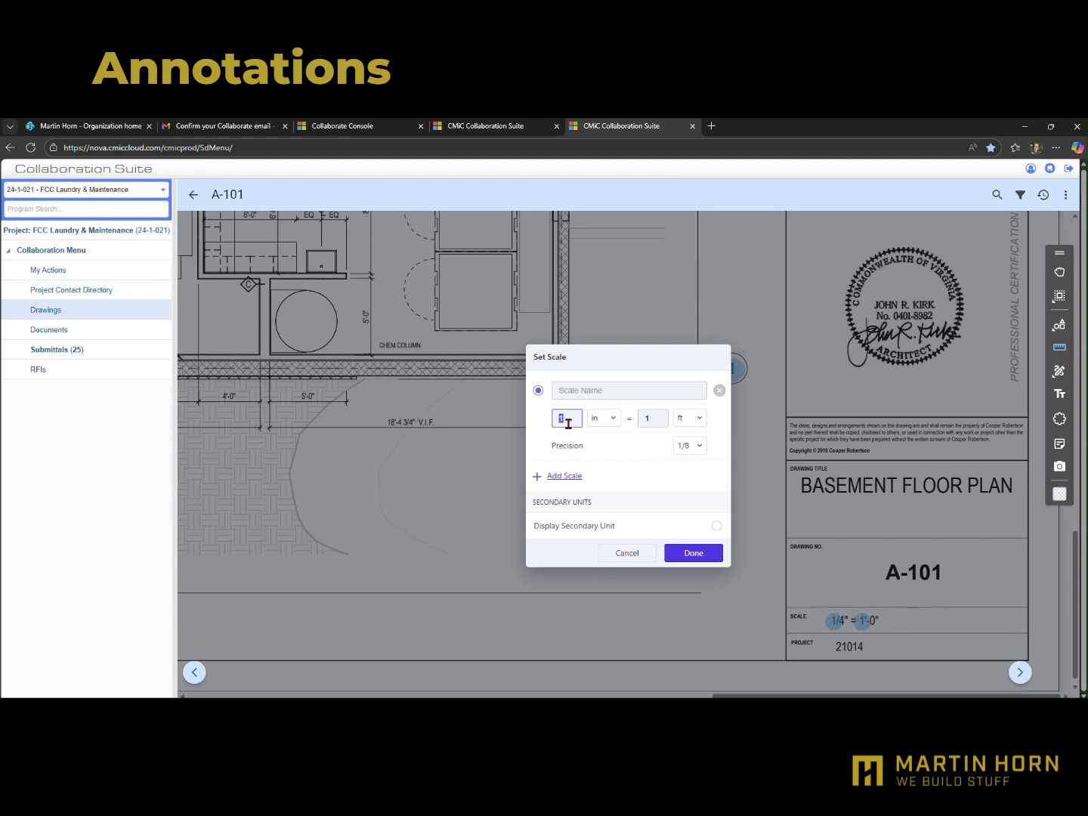
pyautogui.click(537, 477)
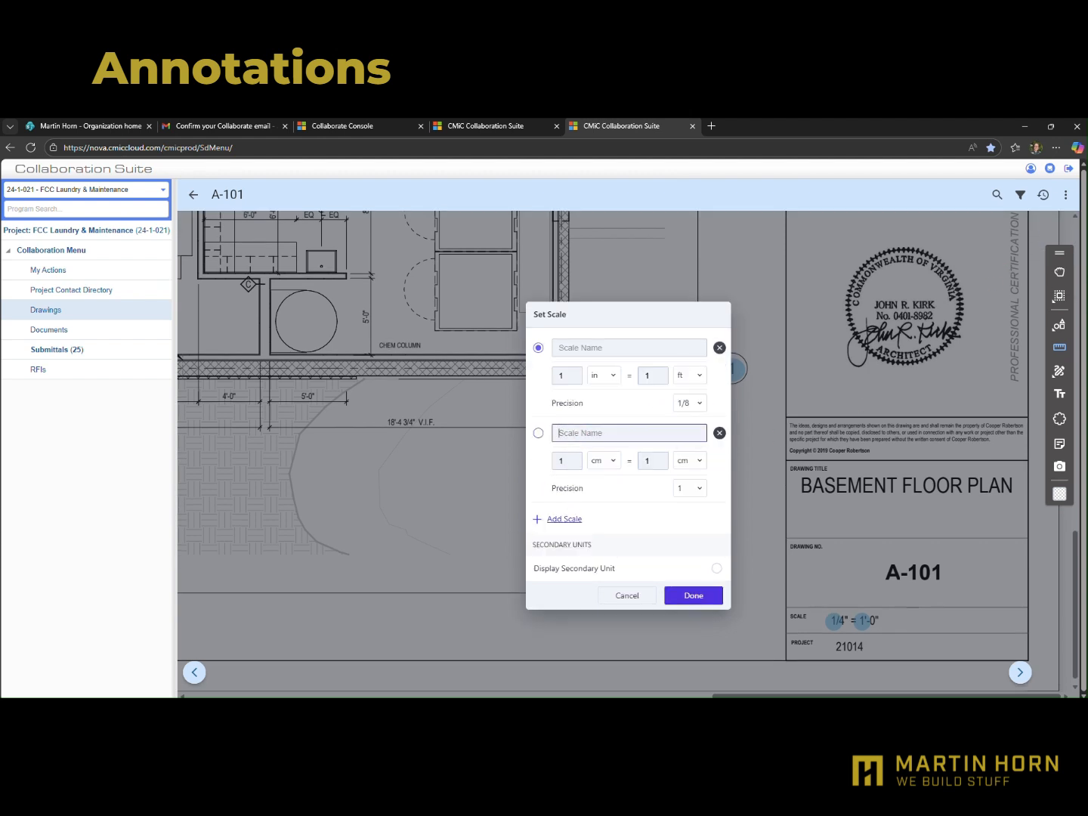
pyautogui.write('1/4":1\'')
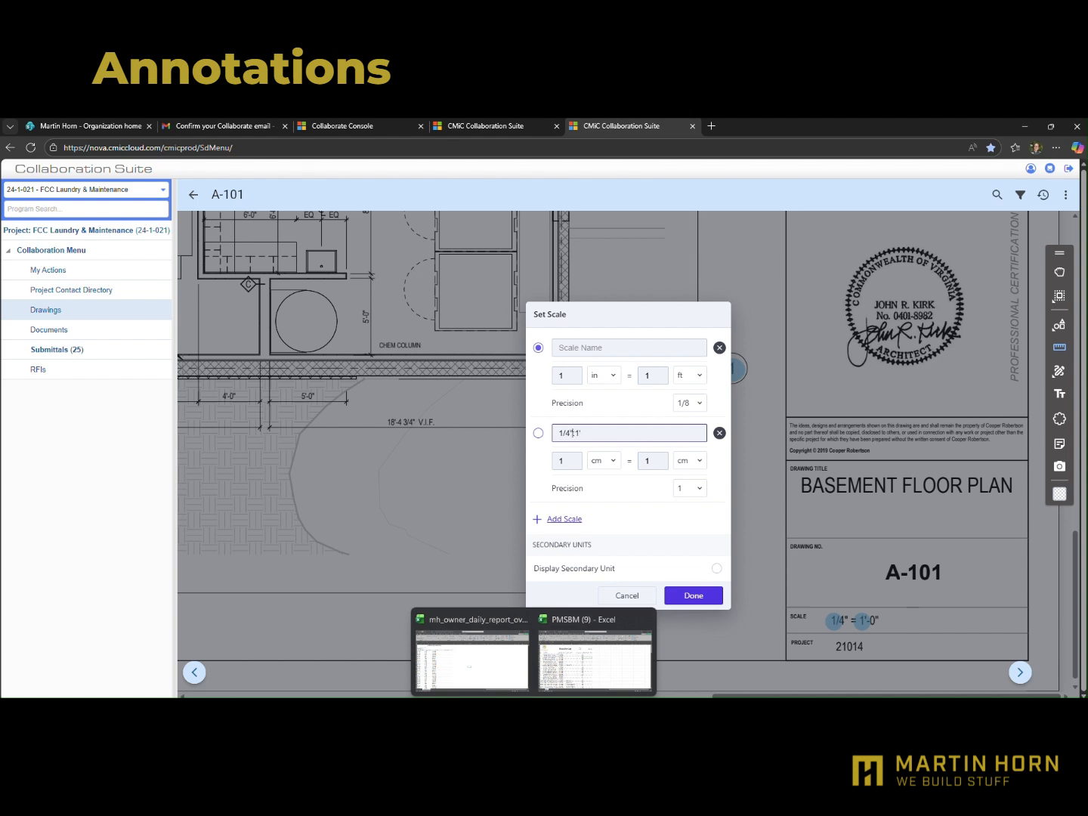
pyautogui.click(608, 459)
pyautogui.click(606, 492)
# Define the 1/4":1' scale as 0.25 in equal to 1 ft
pyautogui.click(556, 465)
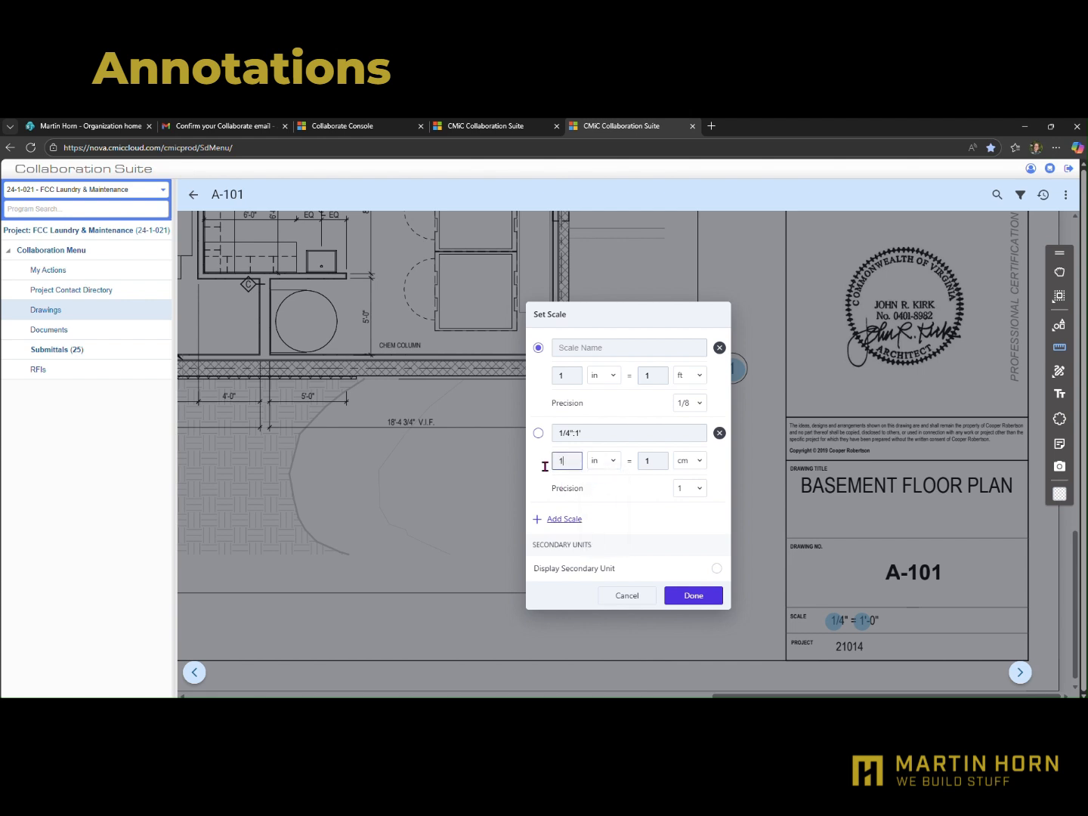
pyautogui.write('25')
pyautogui.doubleClick(561, 460)
pyautogui.write('0.25')
pyautogui.click(684, 461)
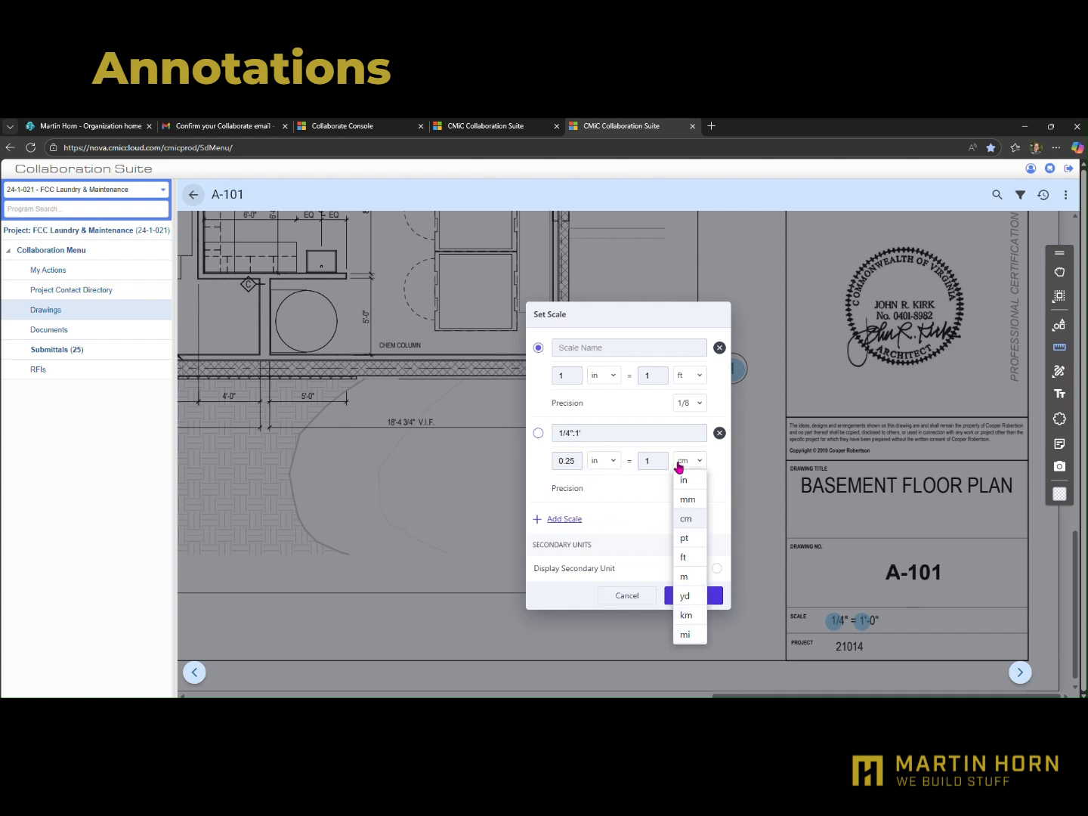
pyautogui.click(692, 559)
# Make the 1/4":1' scale active with a precision of 0.1 and apply the scale settings
pyautogui.click(538, 433)
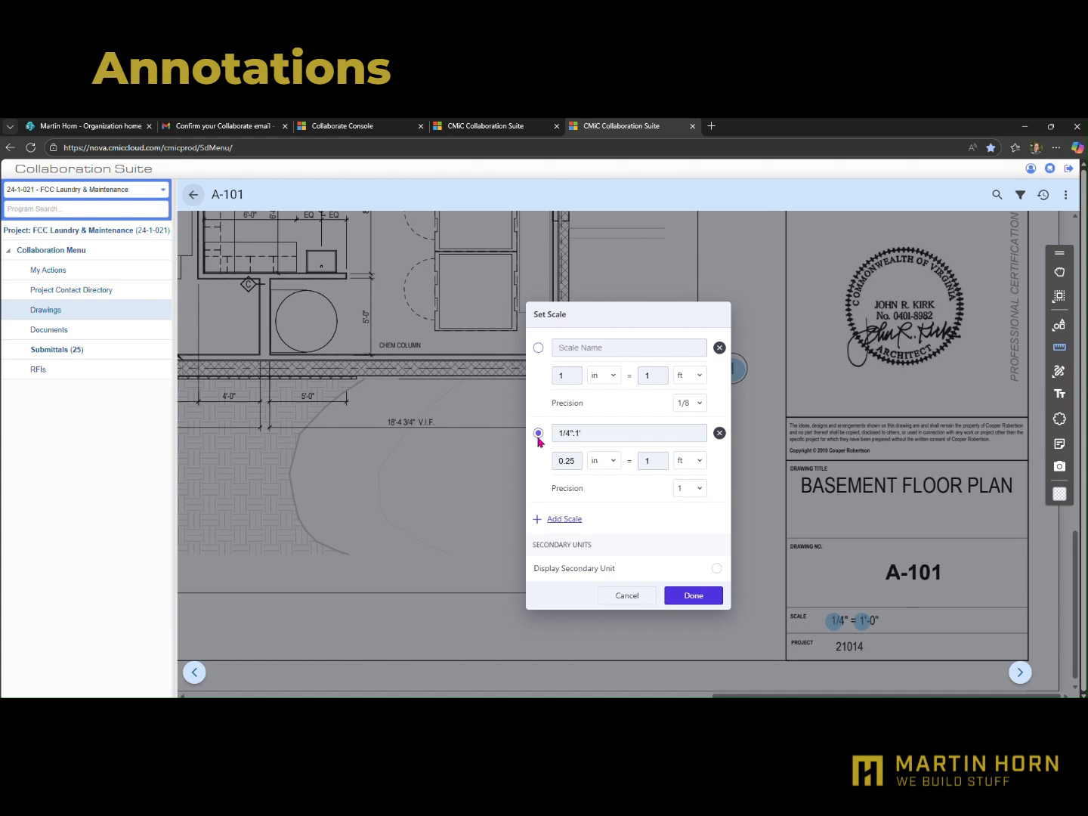
pyautogui.click(700, 492)
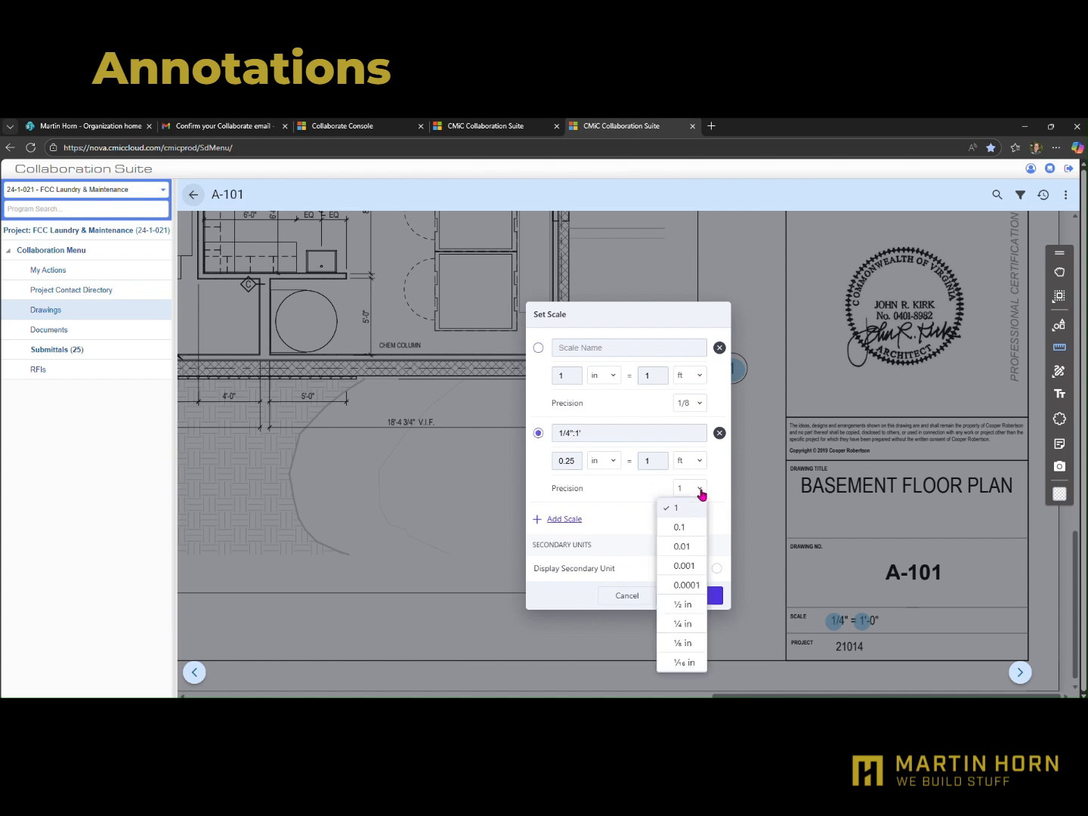
pyautogui.click(687, 528)
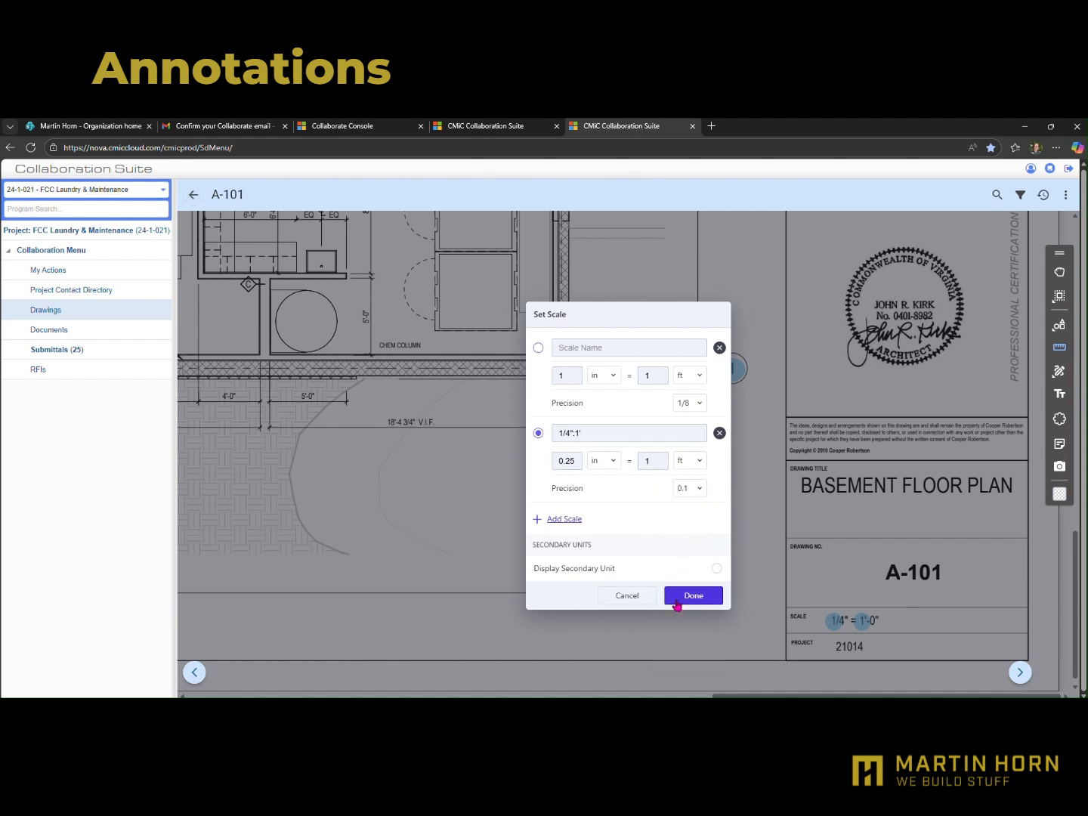
pyautogui.click(693, 596)
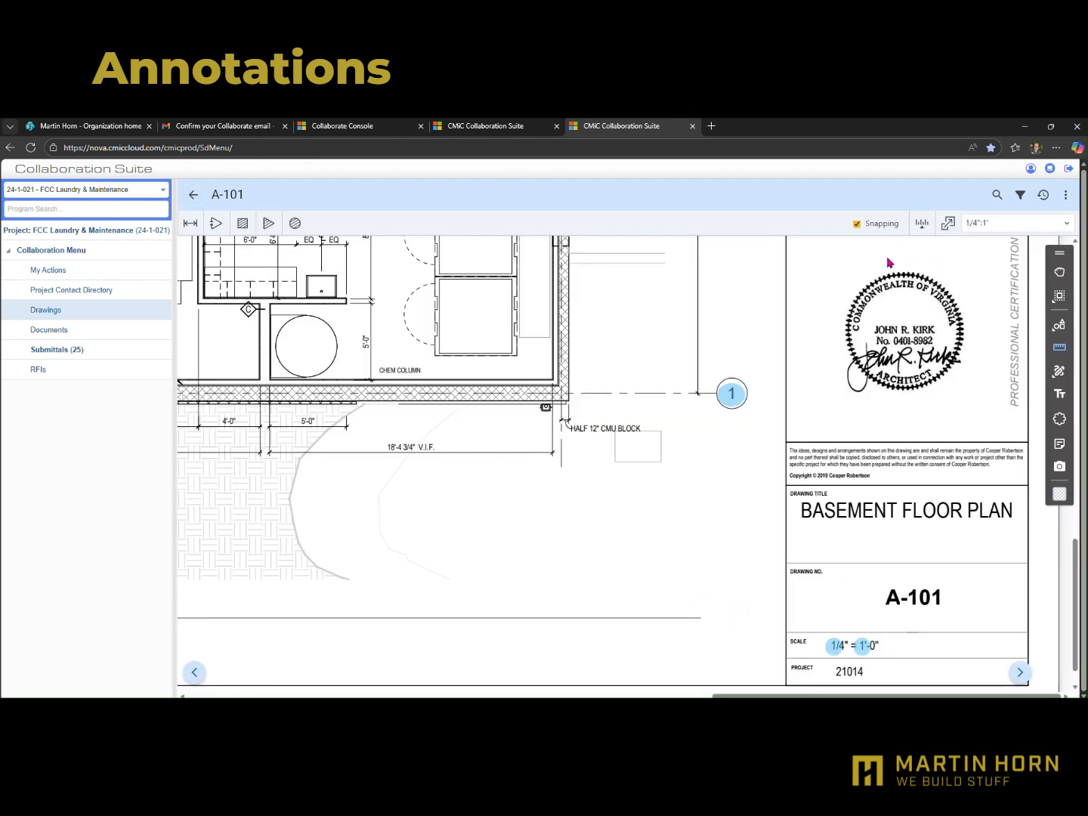
# Measure the distance along the 18'-4 3/4" V.I.F. dimension on sheet A-101 and recolor the measurement green
pyautogui.click(190, 223)
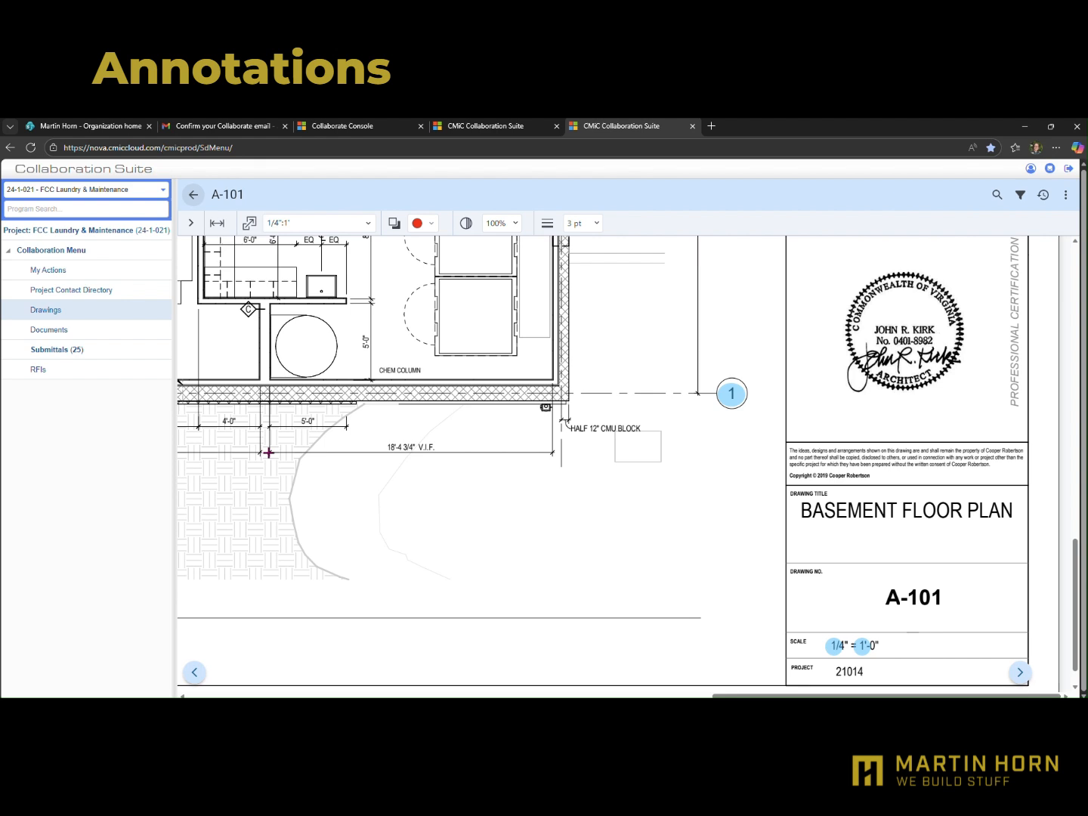
pyautogui.moveTo(269, 452); pyautogui.dragTo(552, 454)
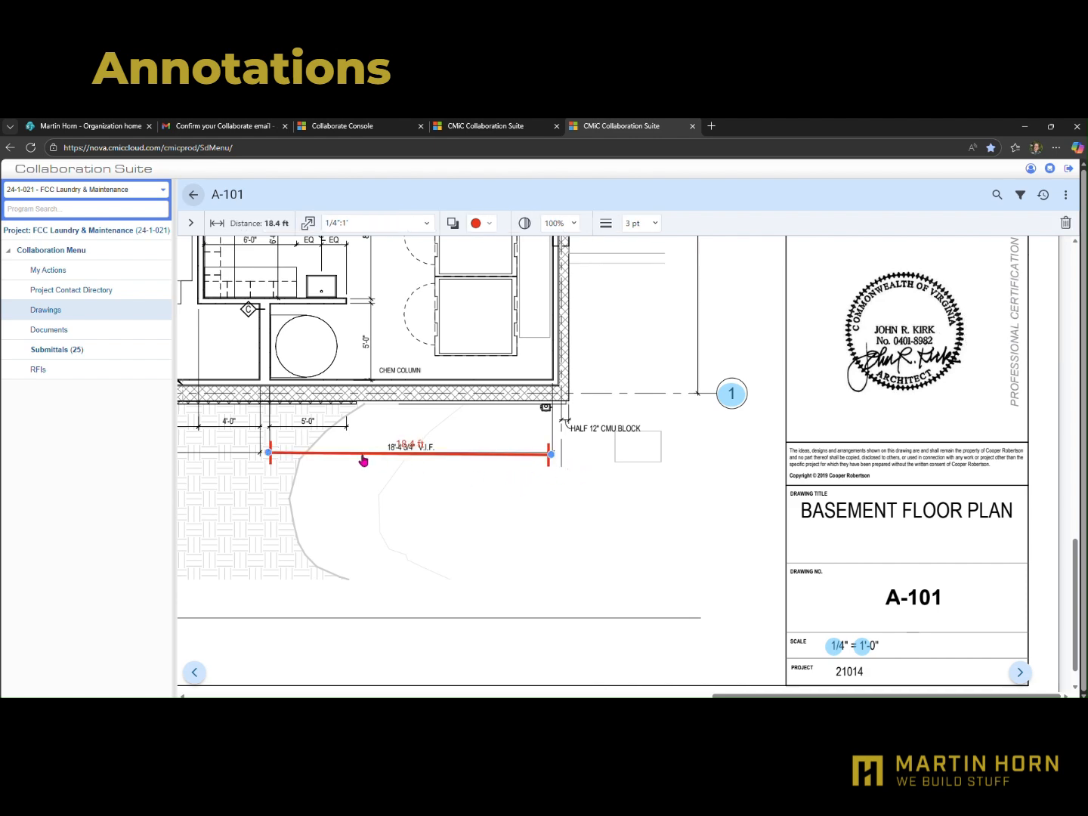
pyautogui.scroll(6, 405, 448)
pyautogui.scroll(-6, 413, 456)
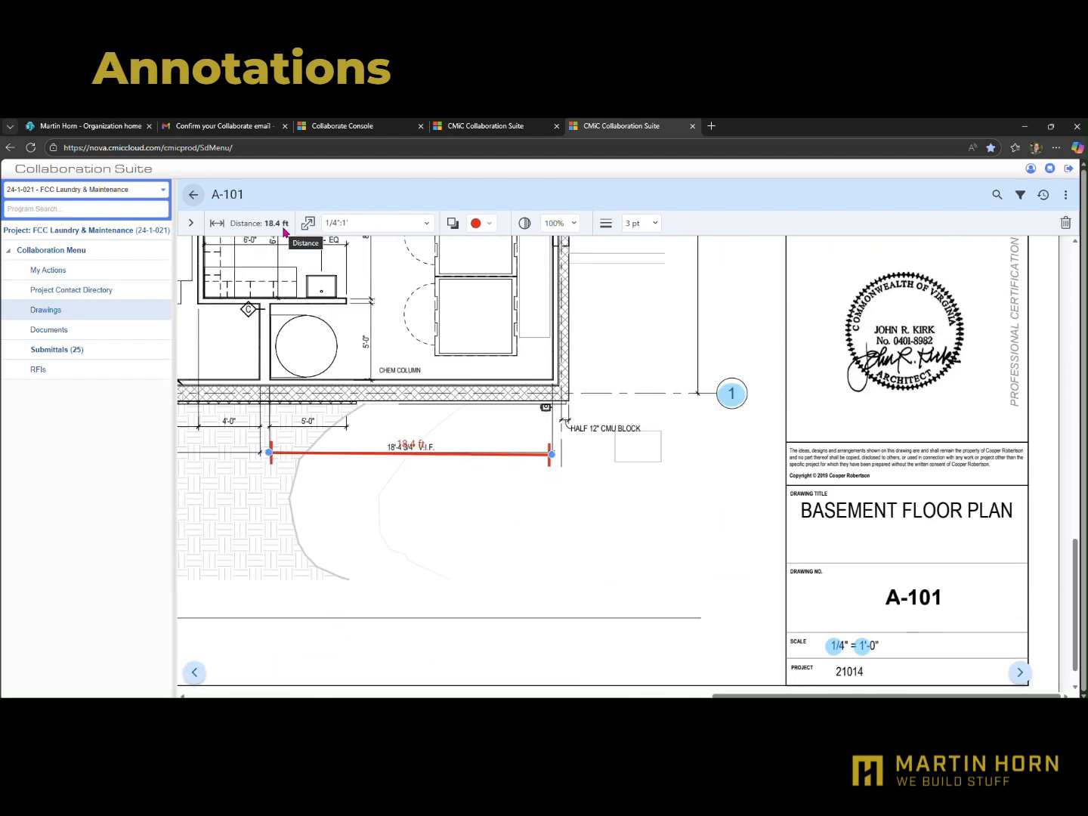
pyautogui.click(488, 225)
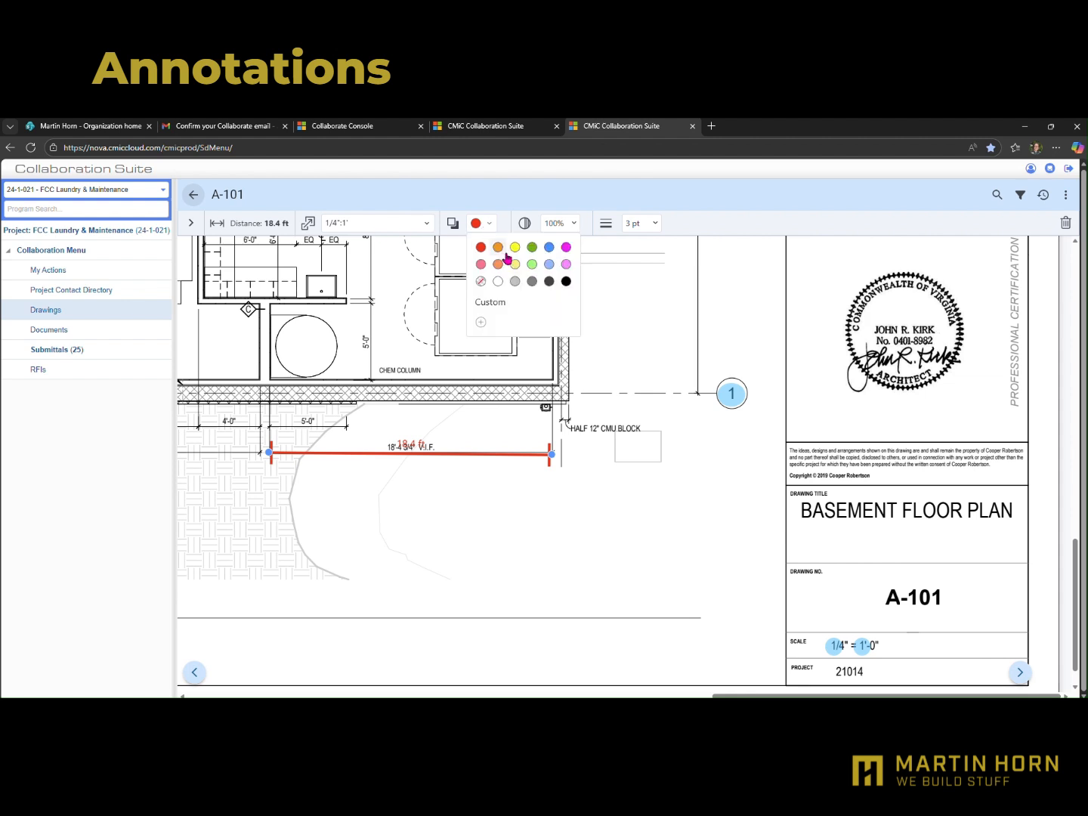
pyautogui.click(539, 255)
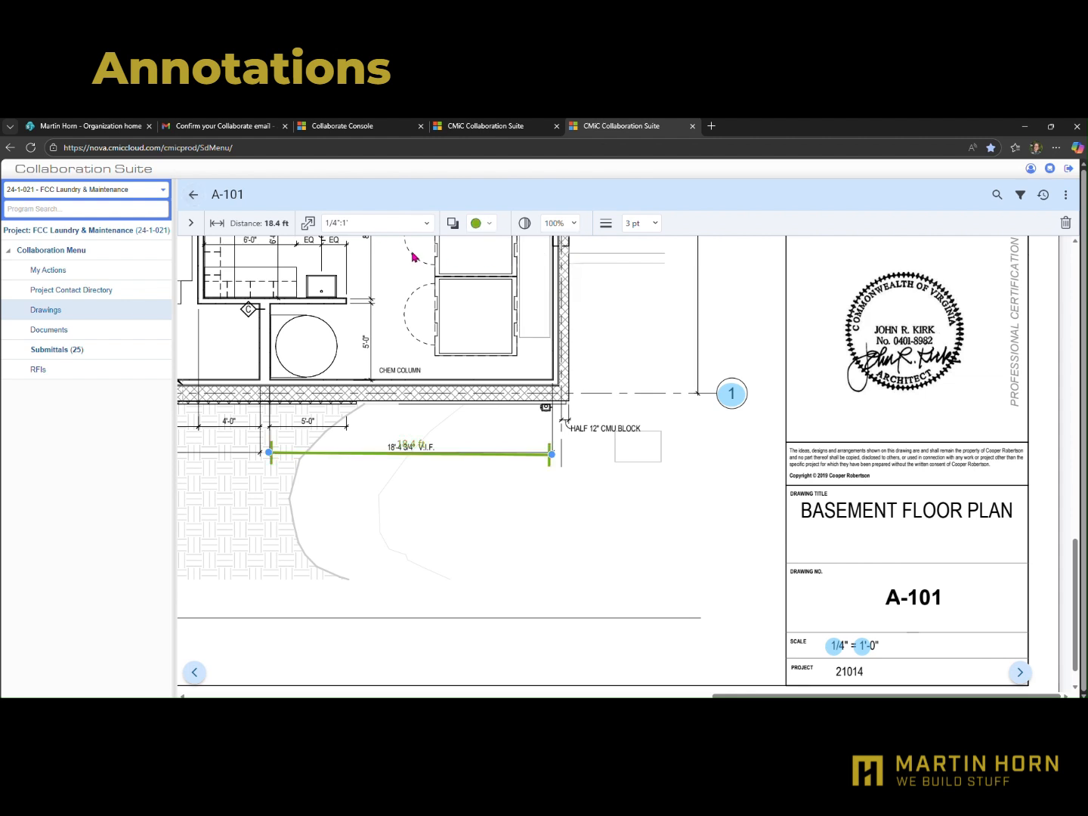
# Move the green distance measurement off the dimension line into open space, and delete it from the sheet
pyautogui.click(191, 225)
pyautogui.moveTo(339, 456)
pyautogui.mouseDown()
pyautogui.moveTo(375, 515)
pyautogui.moveTo(553, 505)
pyautogui.moveTo(559, 481)
pyautogui.mouseUp()
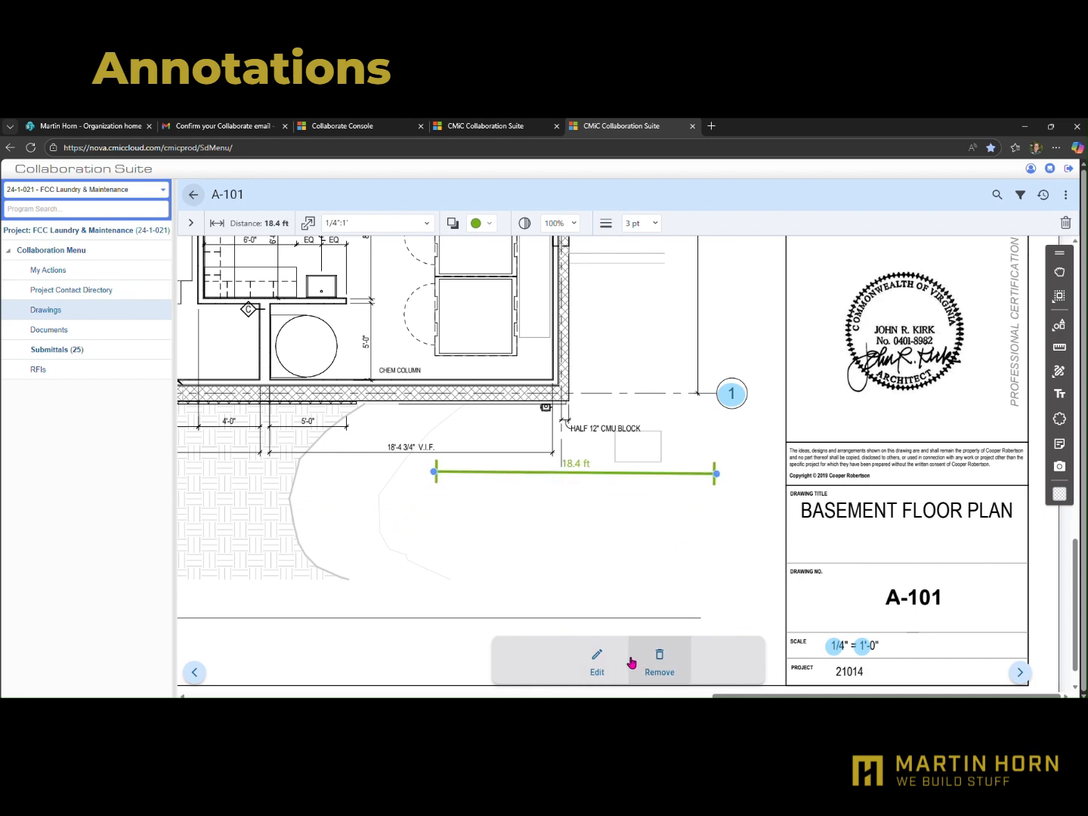
pyautogui.click(659, 654)
pyautogui.click(659, 461)
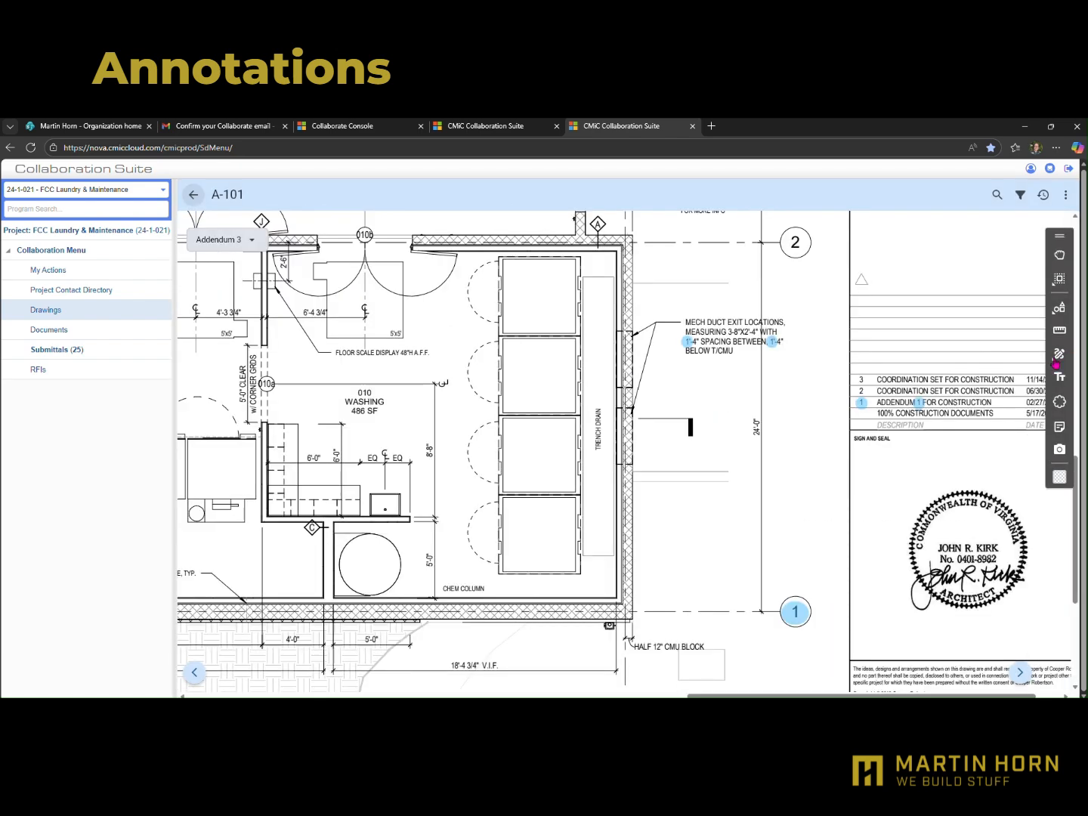
# Place a note annotation in the washing room on sheet A-101 with the text "Adding a note here" and close it
pyautogui.click(1057, 360)
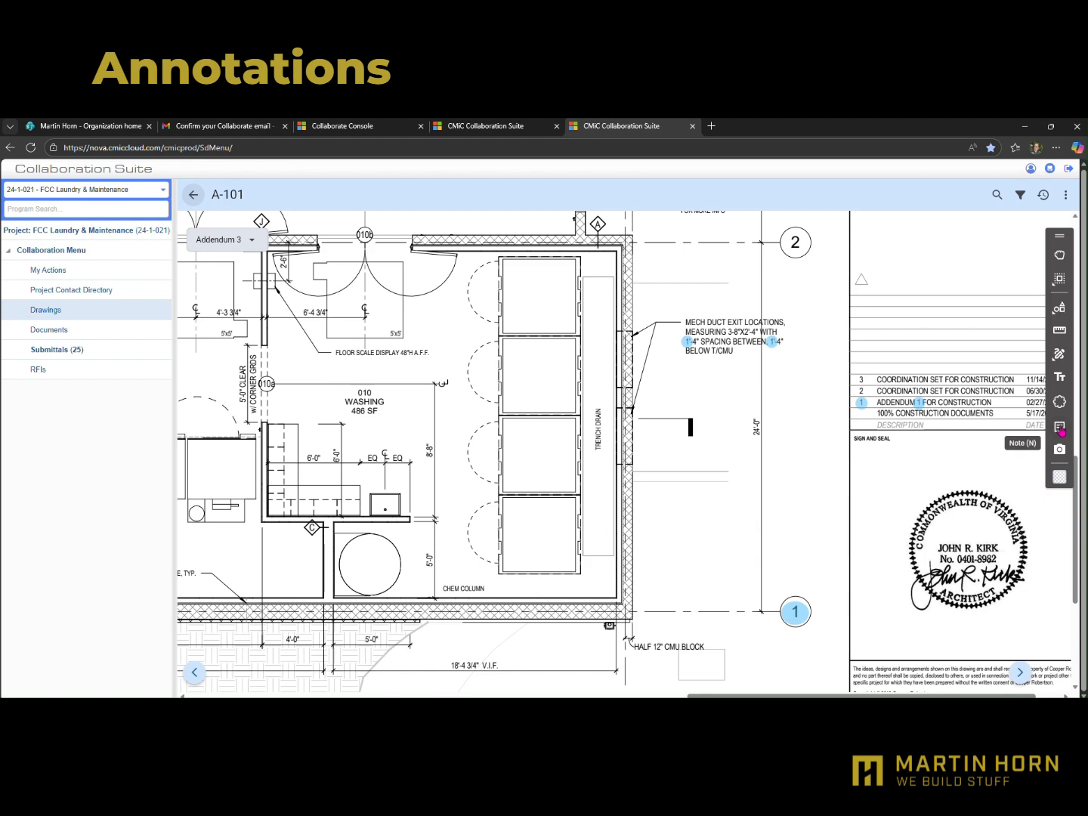
pyautogui.click(1059, 428)
pyautogui.click(575, 442)
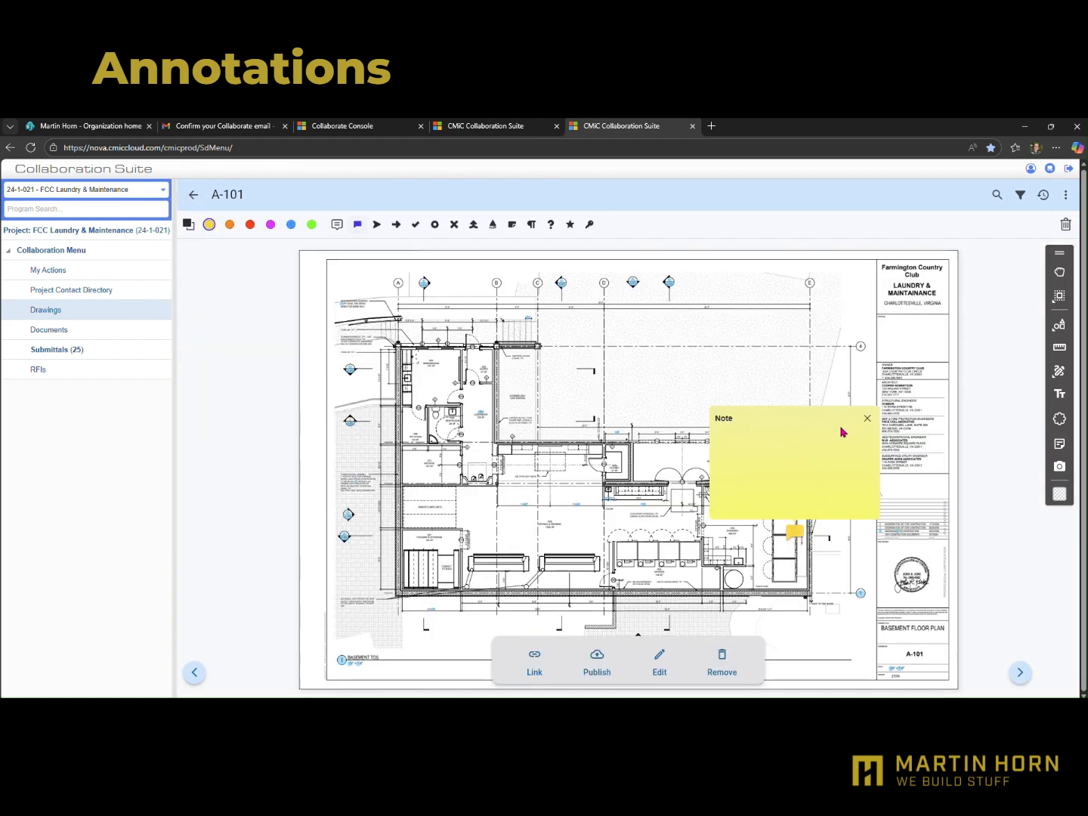
pyautogui.write('Adding a note here')
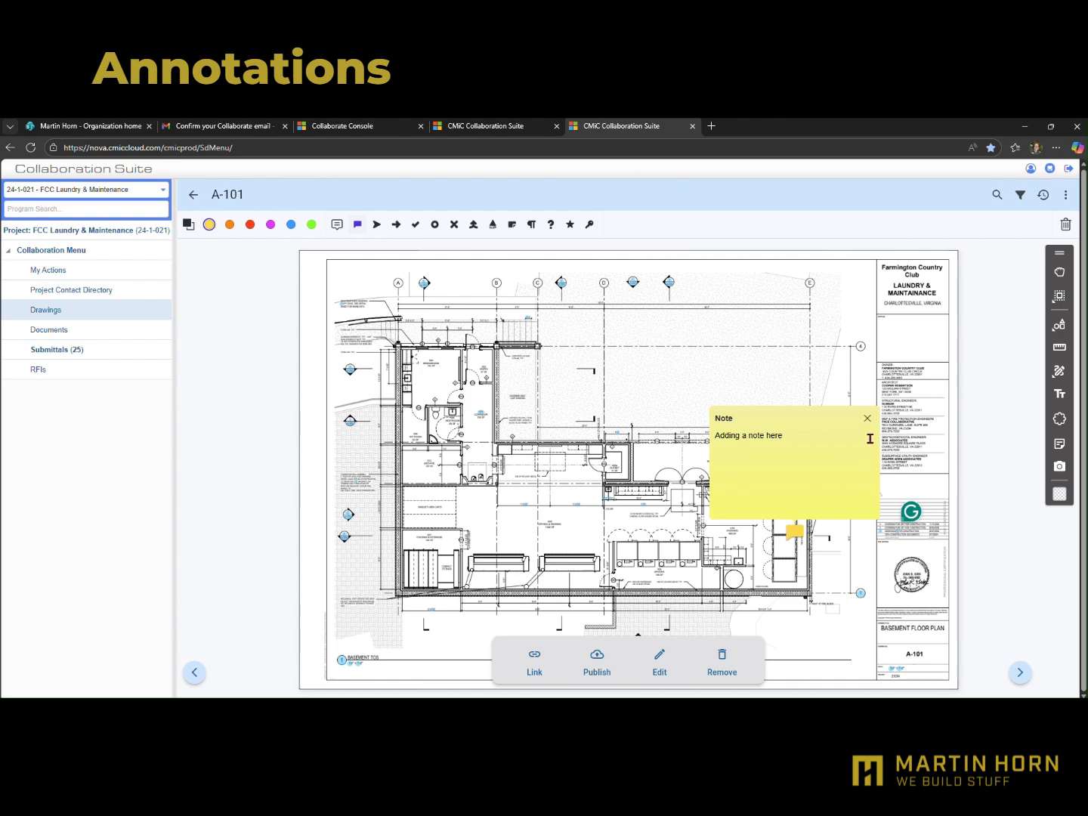
pyautogui.click(867, 418)
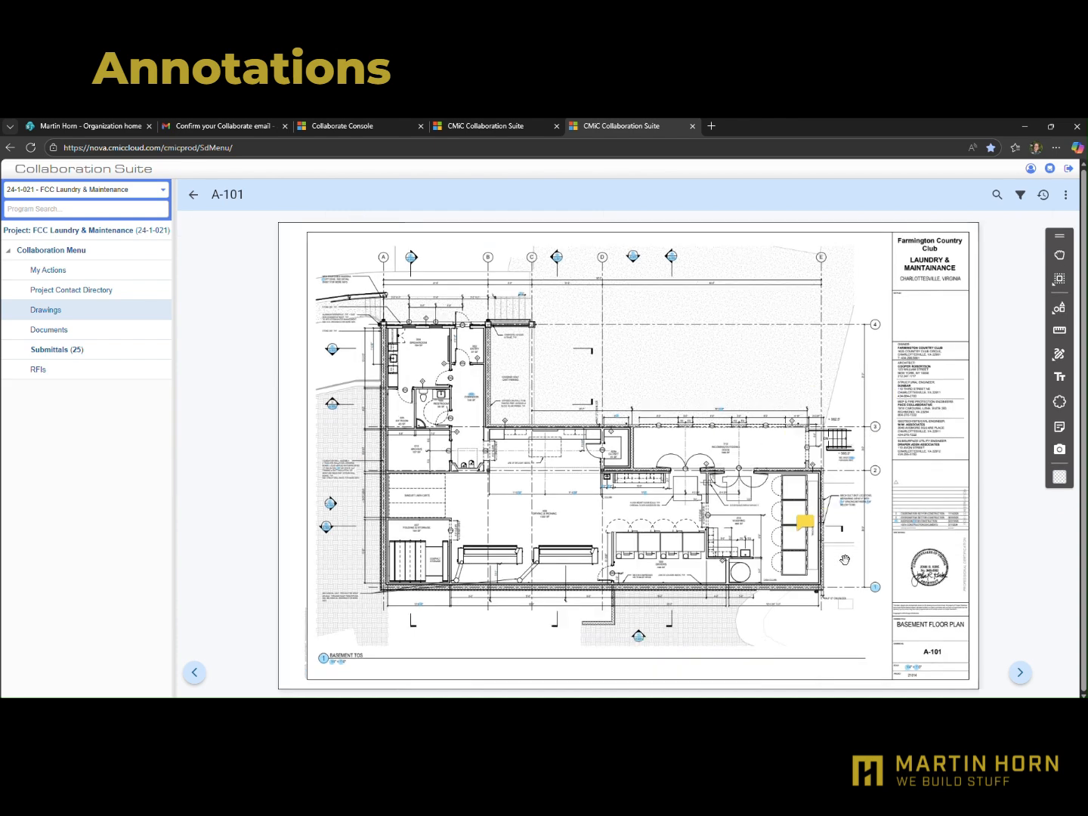
# Reopen the "Adding a note here" note in the washing room and delete the annotation
pyautogui.moveTo(805, 530)
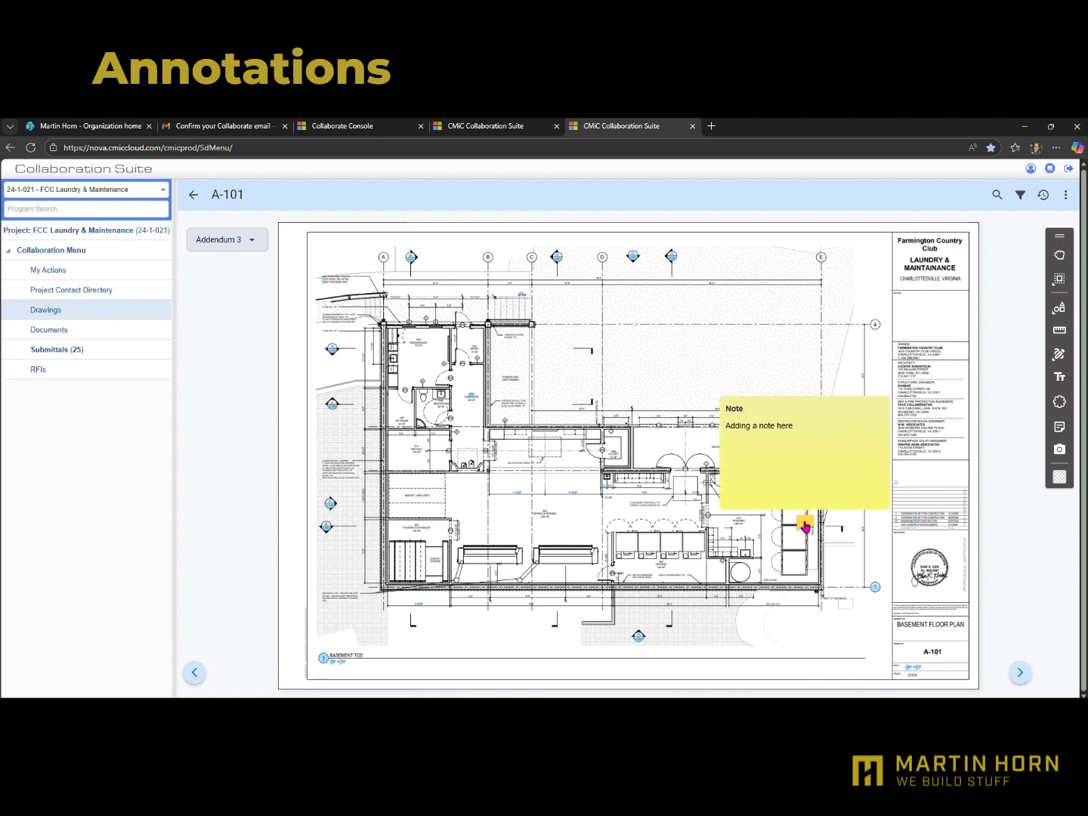
pyautogui.click(807, 529)
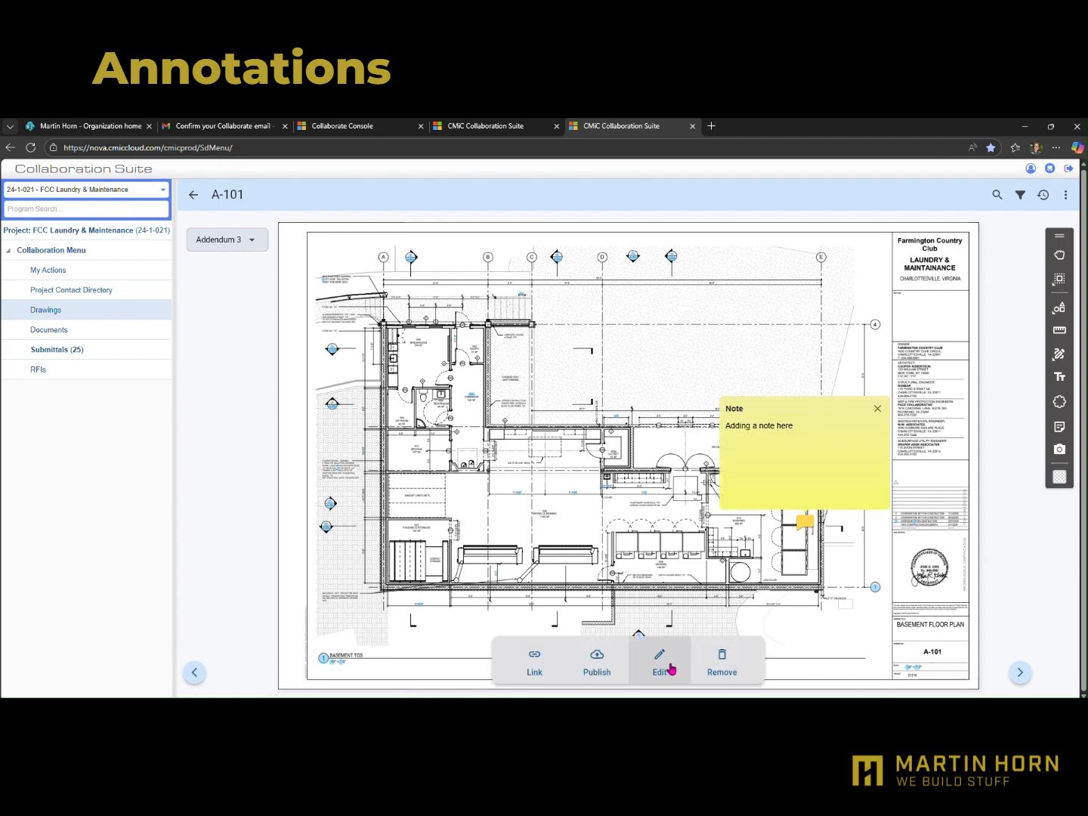
pyautogui.click(718, 660)
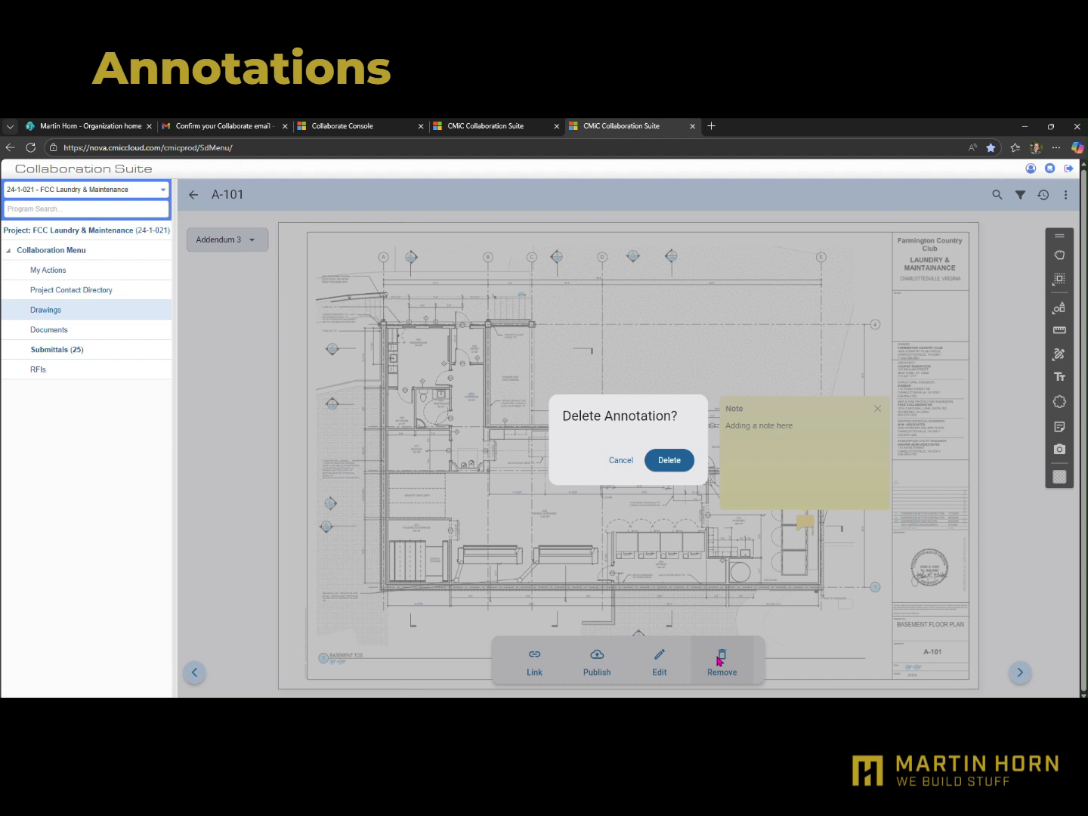
pyautogui.click(670, 460)
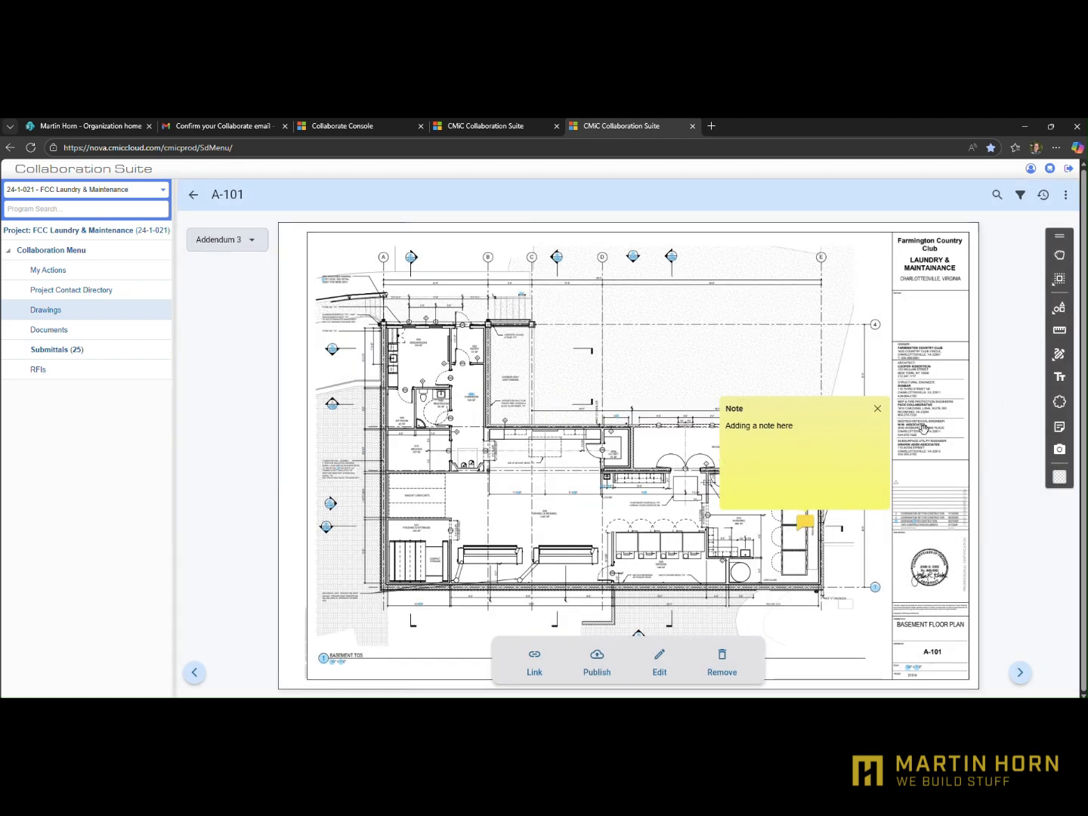
# Start a sheet comparison for A-101 and compare the Nov-14-25 version with the Feb-27-25 RFI set version
pyautogui.click(1066, 195)
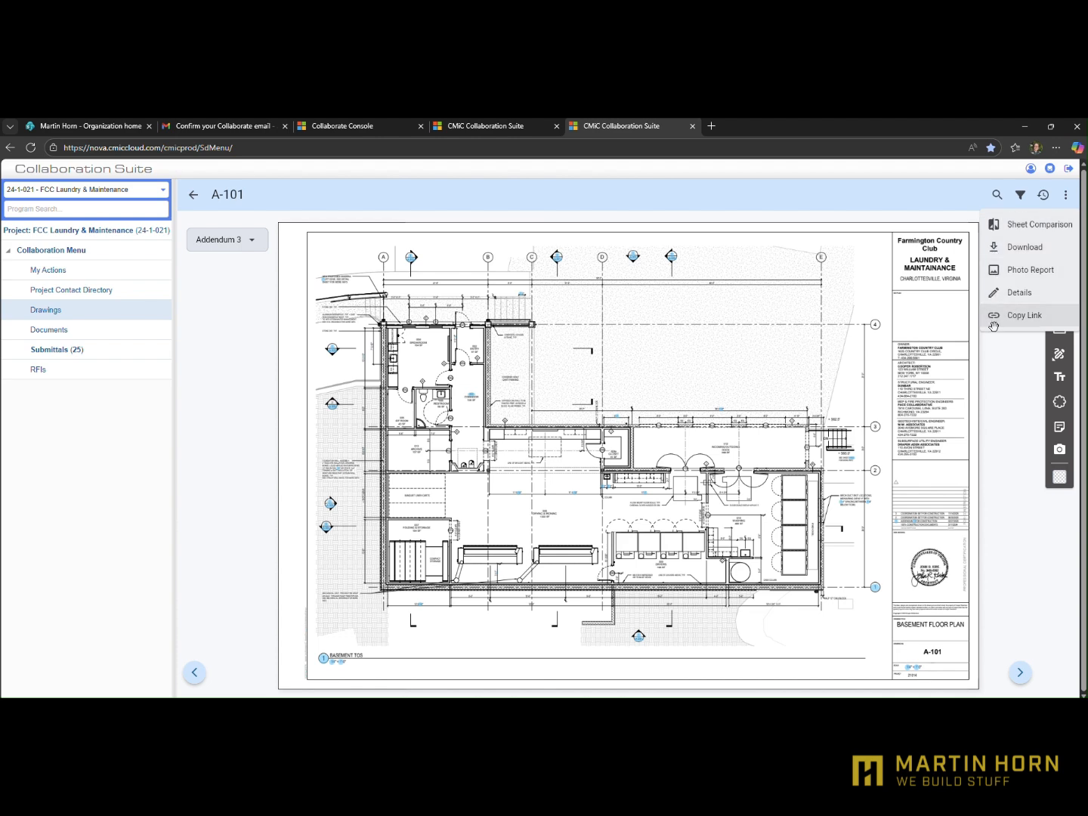
pyautogui.click(1002, 224)
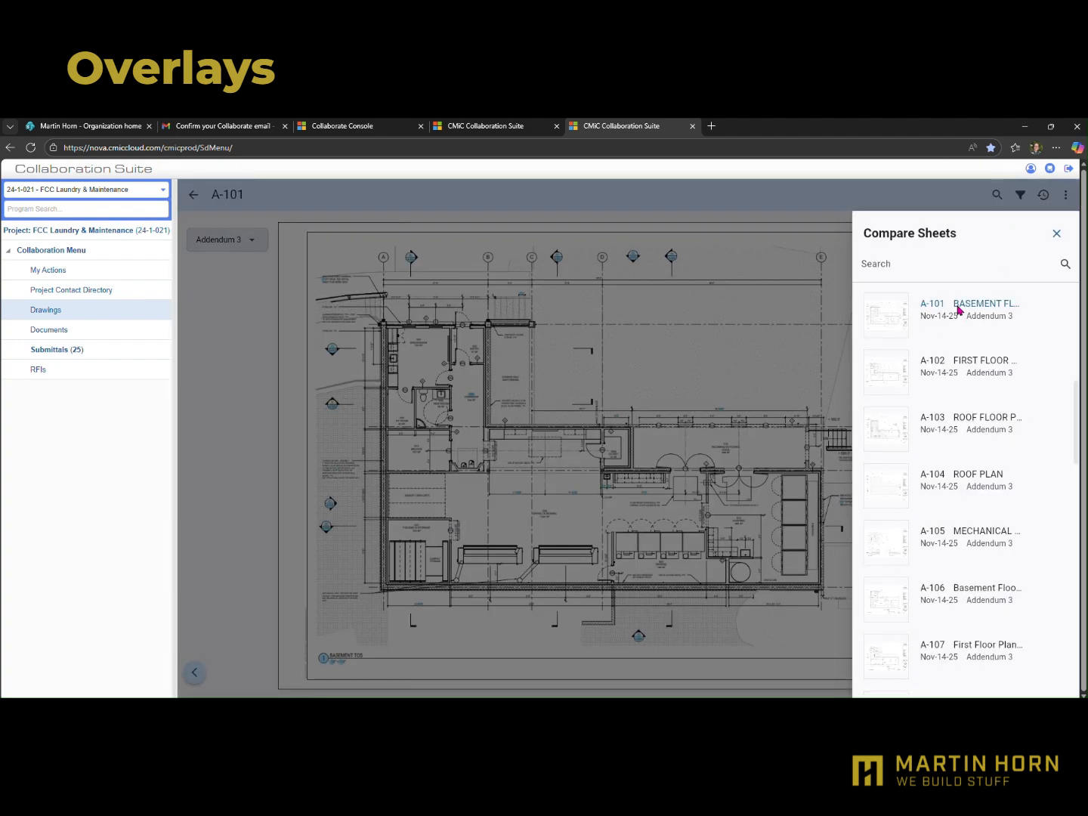
pyautogui.click(958, 308)
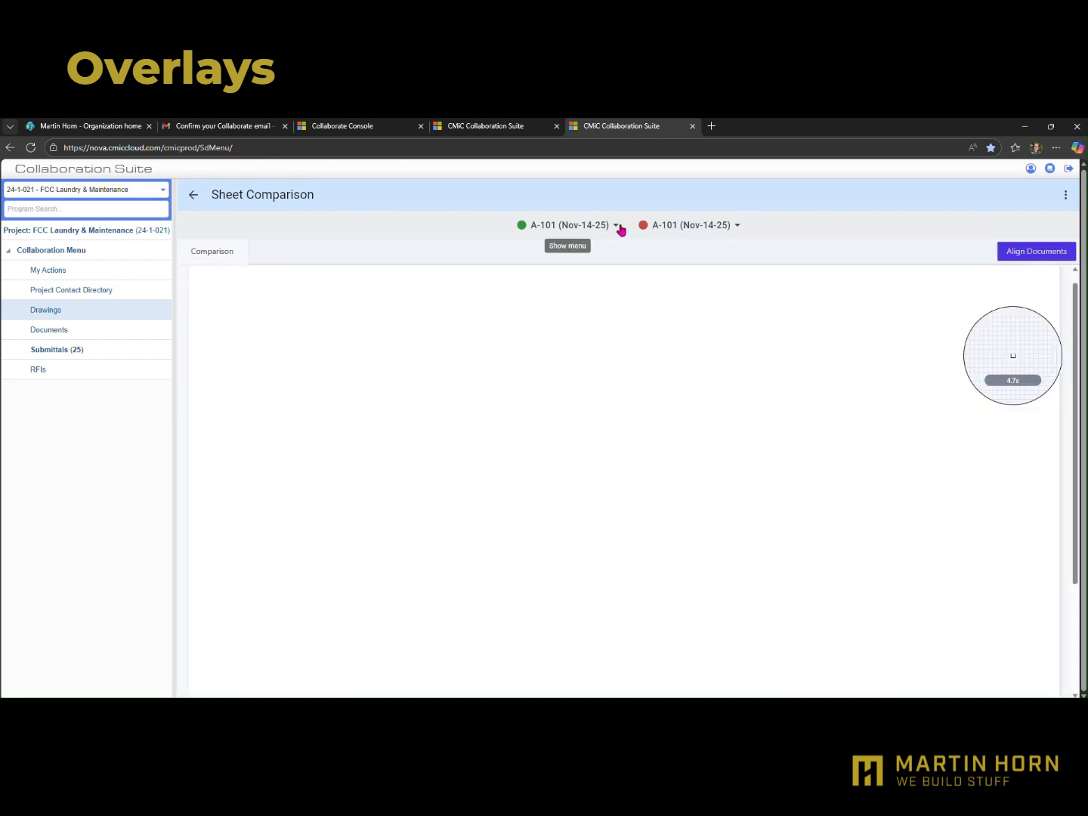
pyautogui.click(737, 227)
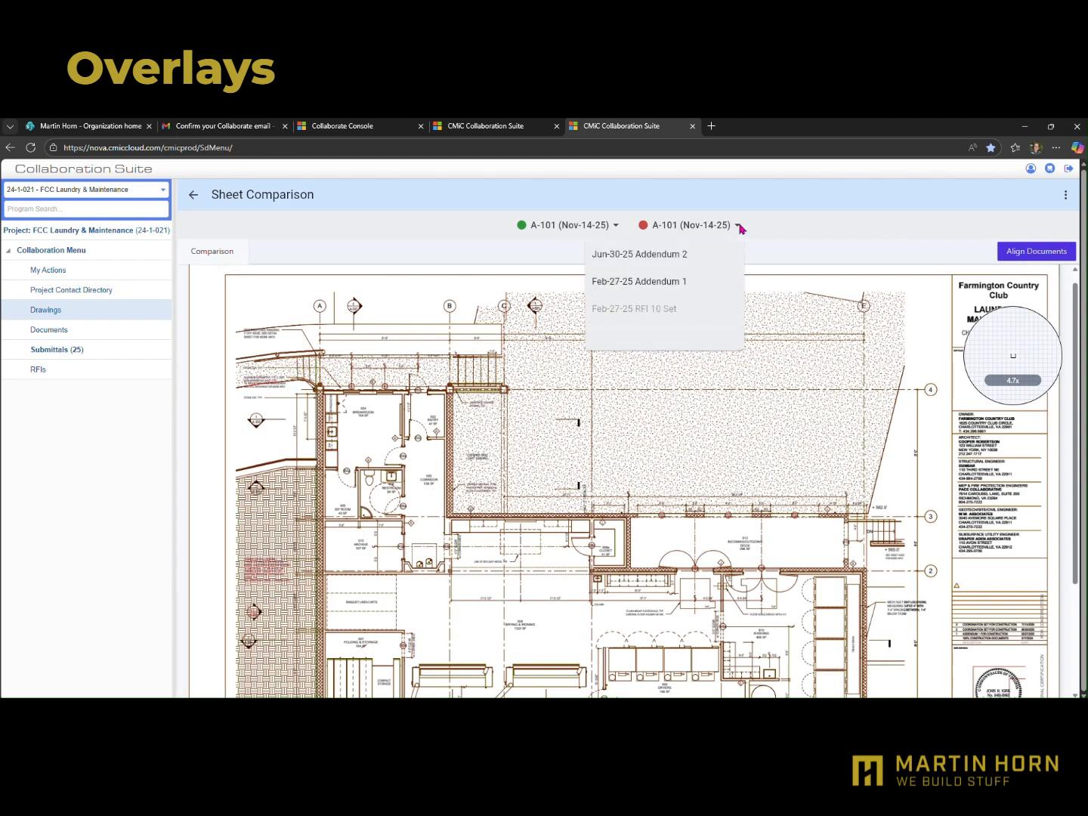
pyautogui.click(657, 308)
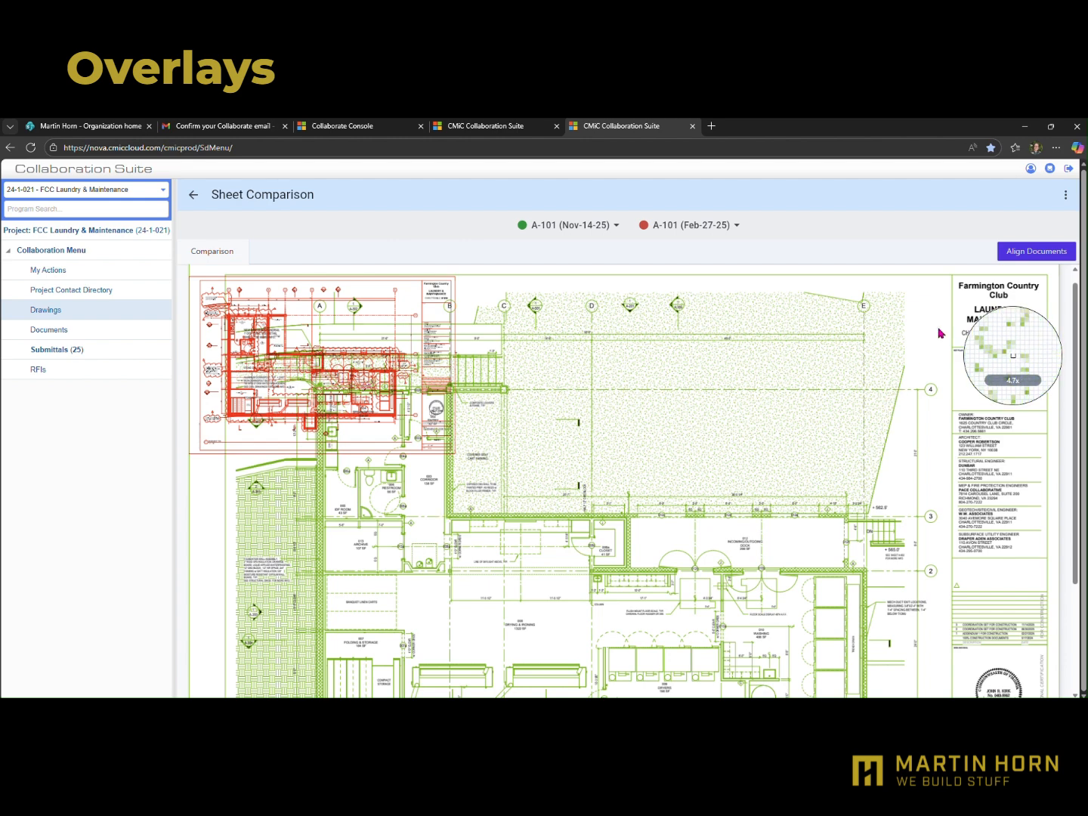
# Start manual alignment and mark the building's upper-left, lower-left and lower-right exterior wall corners on the Nov-14-25 sheet
pyautogui.click(1025, 256)
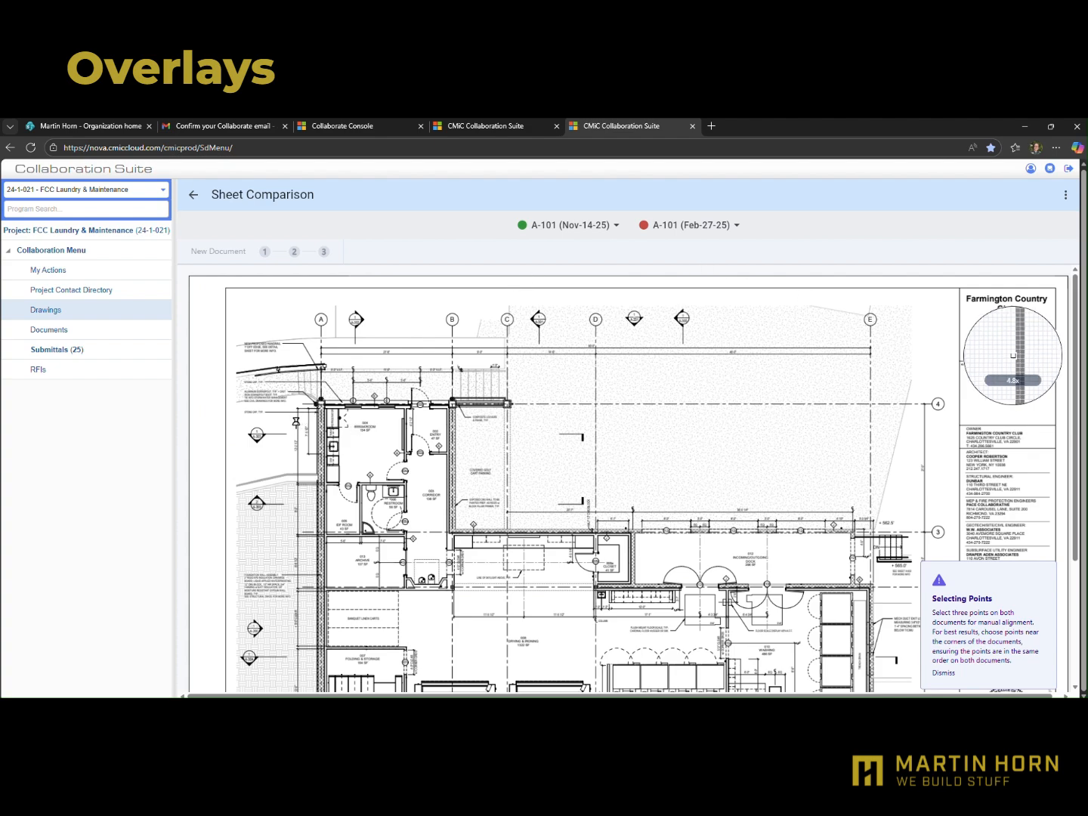
pyautogui.scroll(5, 317, 400)
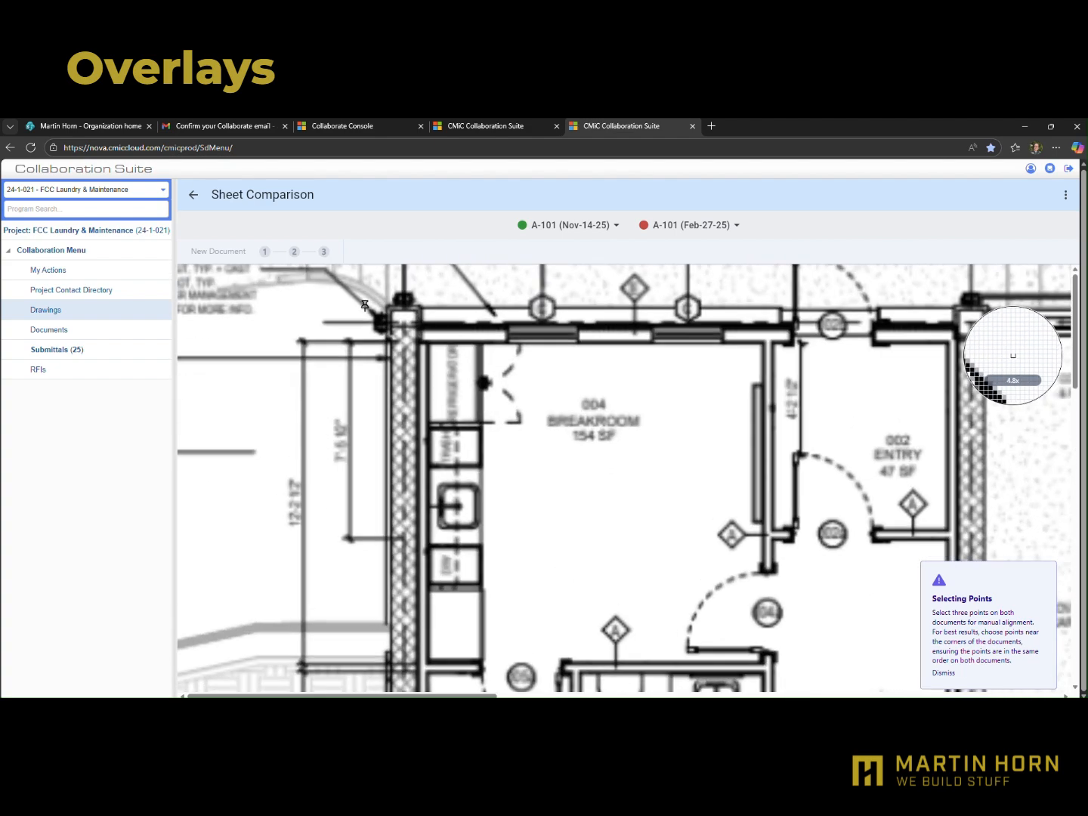
pyautogui.scroll(3, 365, 305)
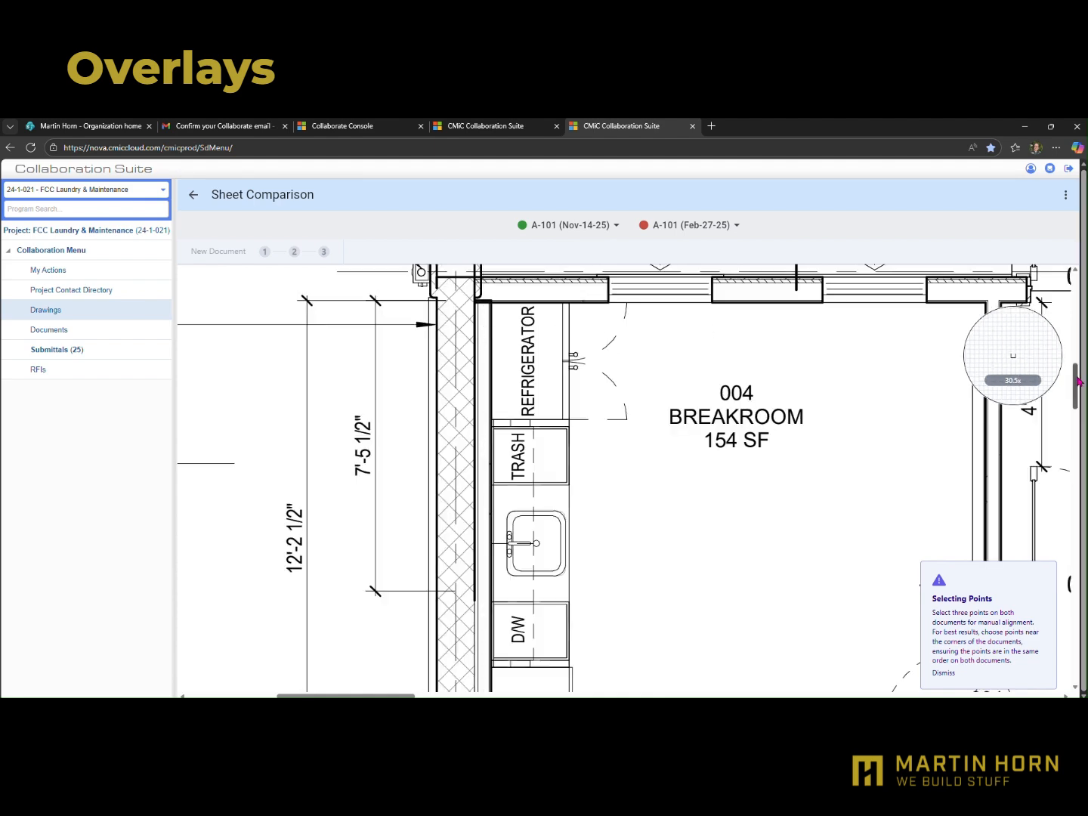
pyautogui.moveTo(1082, 380); pyautogui.dragTo(1080, 371)
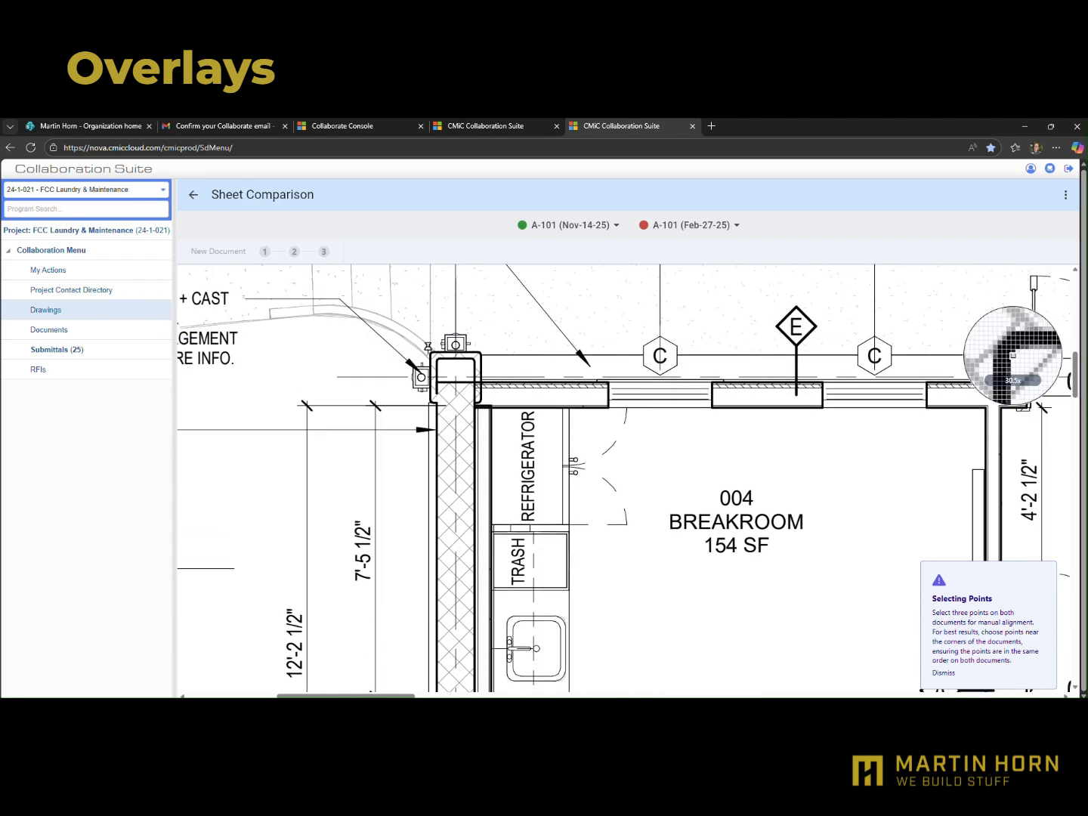
pyautogui.click(430, 351)
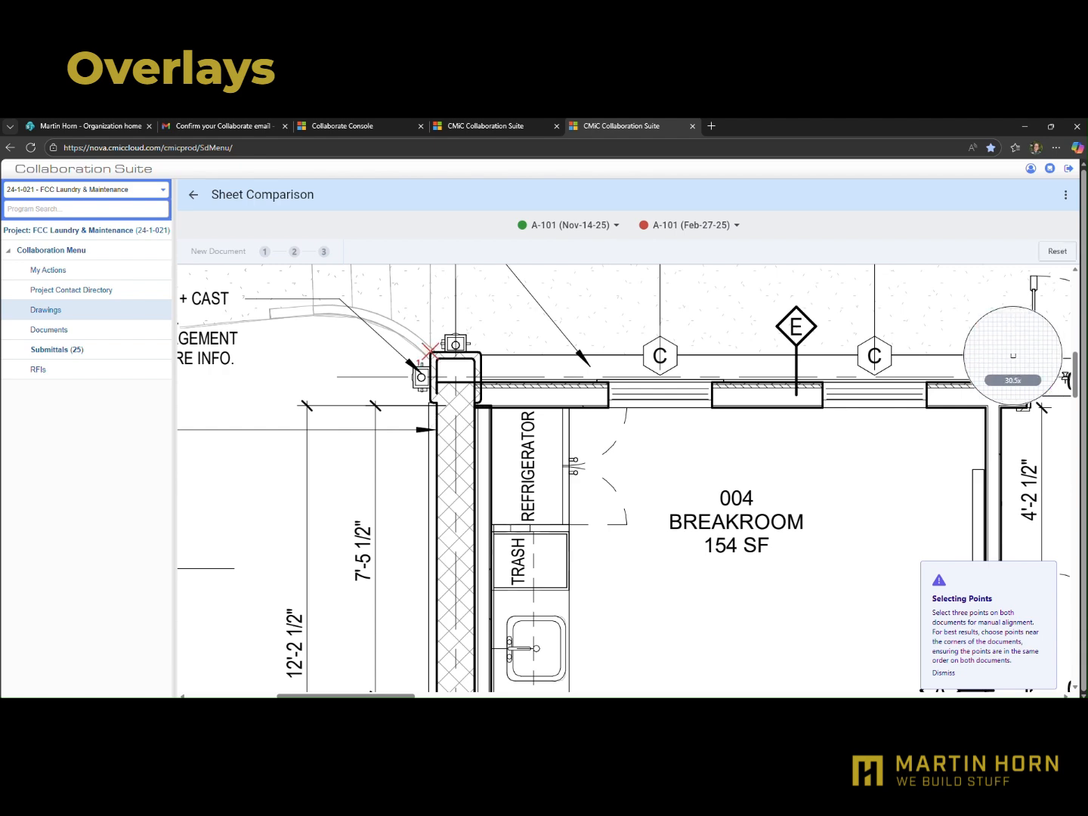
pyautogui.moveTo(1076, 383); pyautogui.dragTo(1073, 450)
pyautogui.moveTo(1062, 516); pyautogui.dragTo(1049, 607)
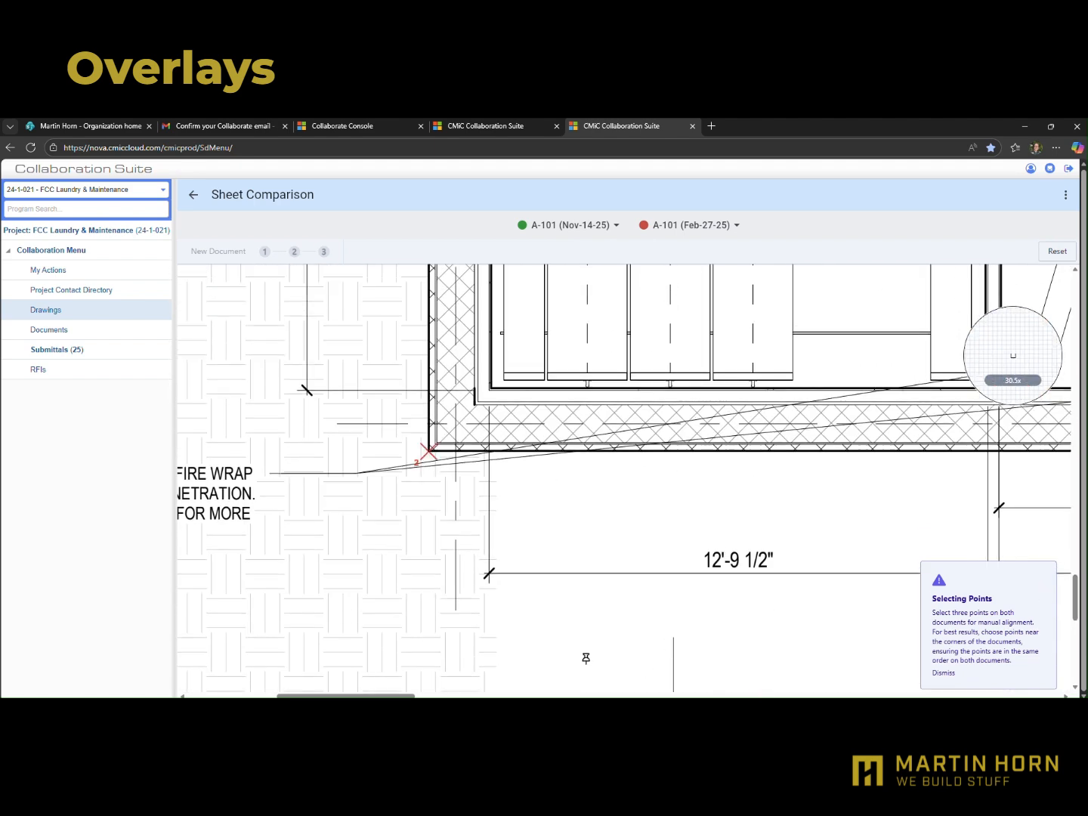
pyautogui.moveTo(359, 696)
pyautogui.mouseDown()
pyautogui.moveTo(631, 687)
pyautogui.moveTo(867, 661)
pyautogui.mouseUp()
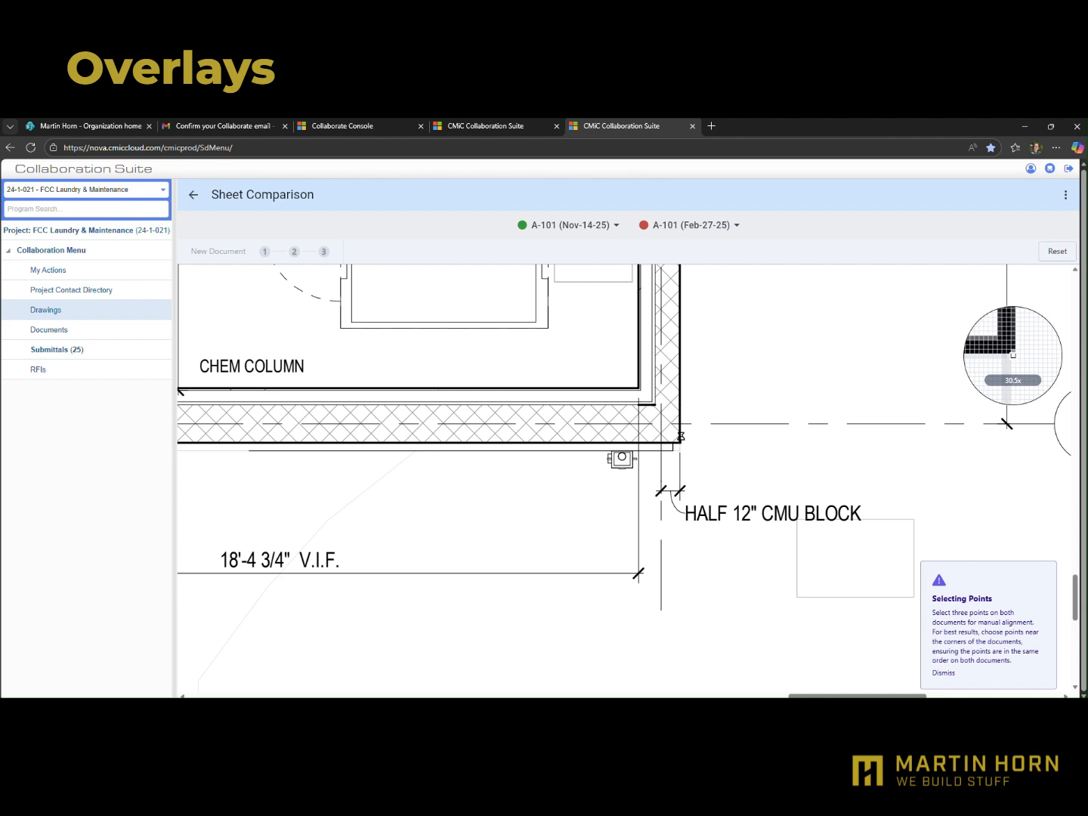
pyautogui.click(681, 436)
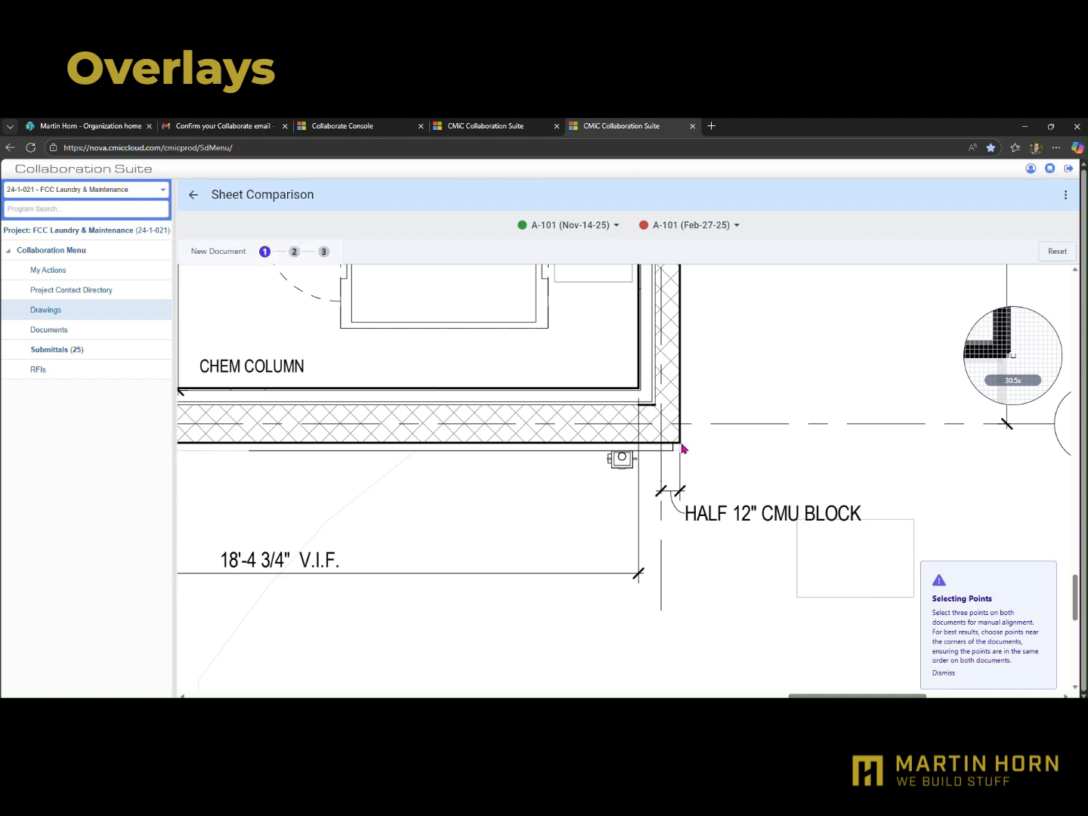
# Mark the same three exterior wall corners in matching order on the Feb-27-25 sheet to align the overlay
pyautogui.scroll(6, 317, 448)
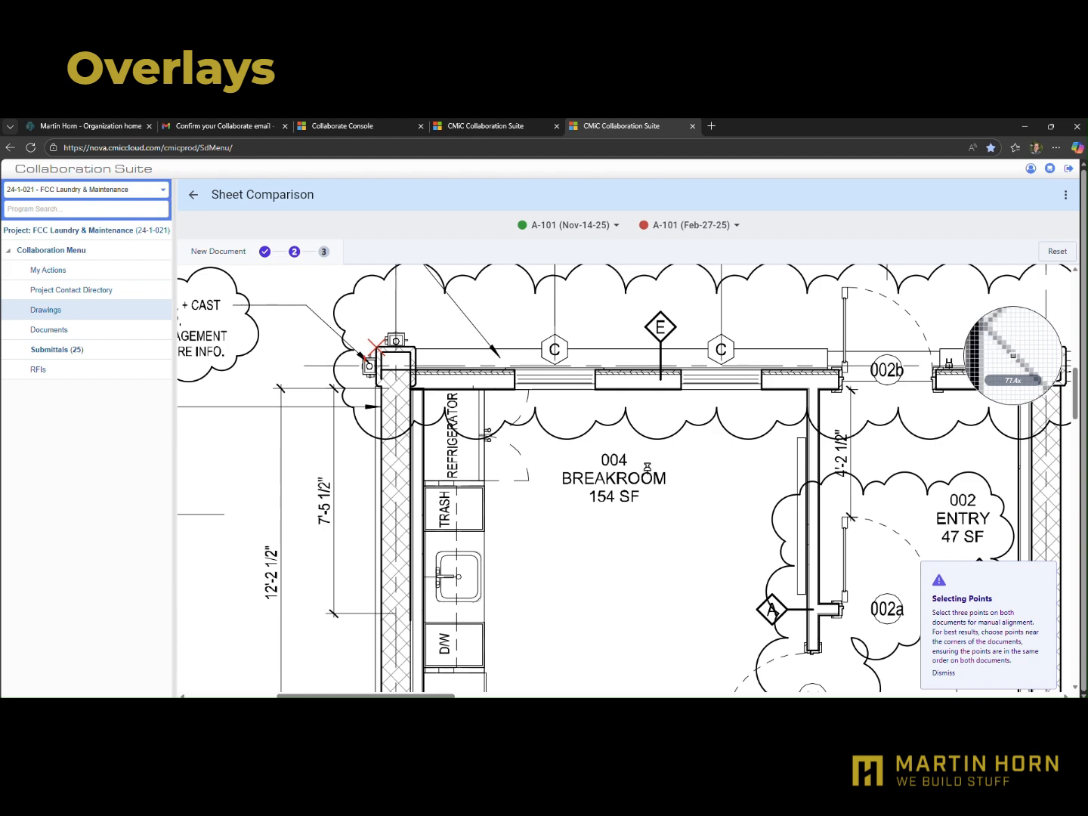
pyautogui.moveTo(1076, 405); pyautogui.dragTo(1076, 586)
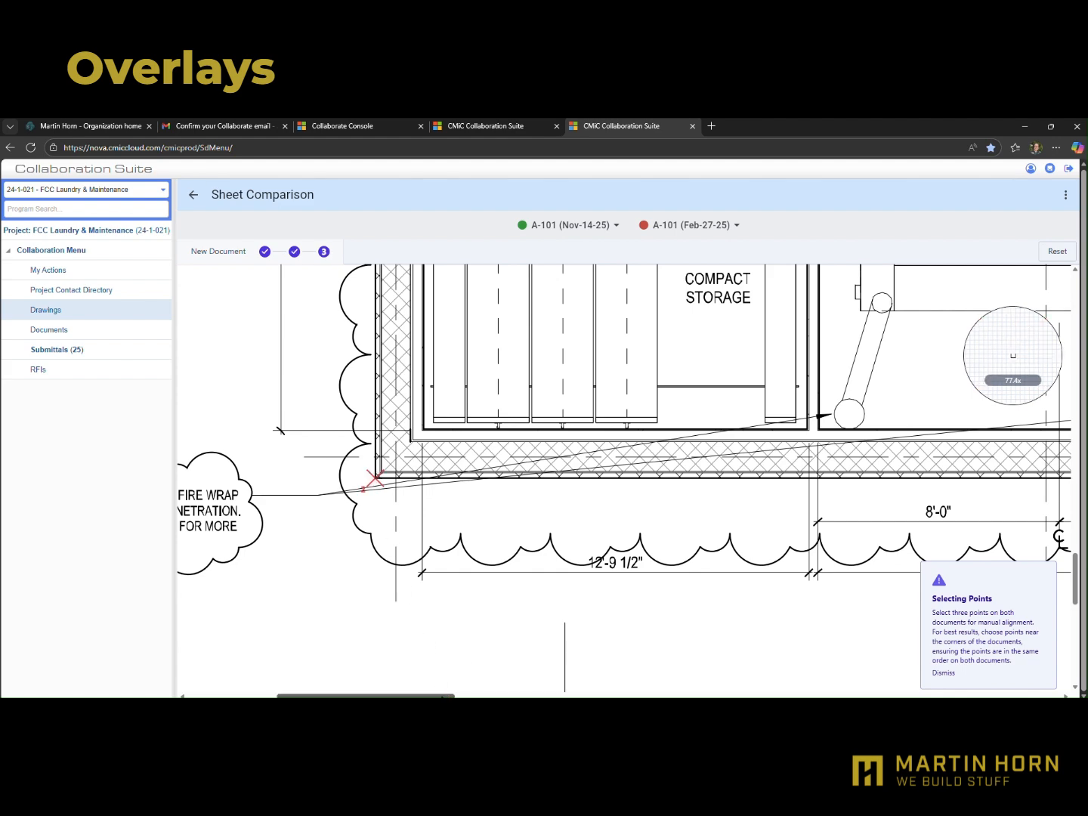
pyautogui.moveTo(446, 696)
pyautogui.mouseDown()
pyautogui.moveTo(696, 692)
pyautogui.moveTo(908, 670)
pyautogui.mouseUp()
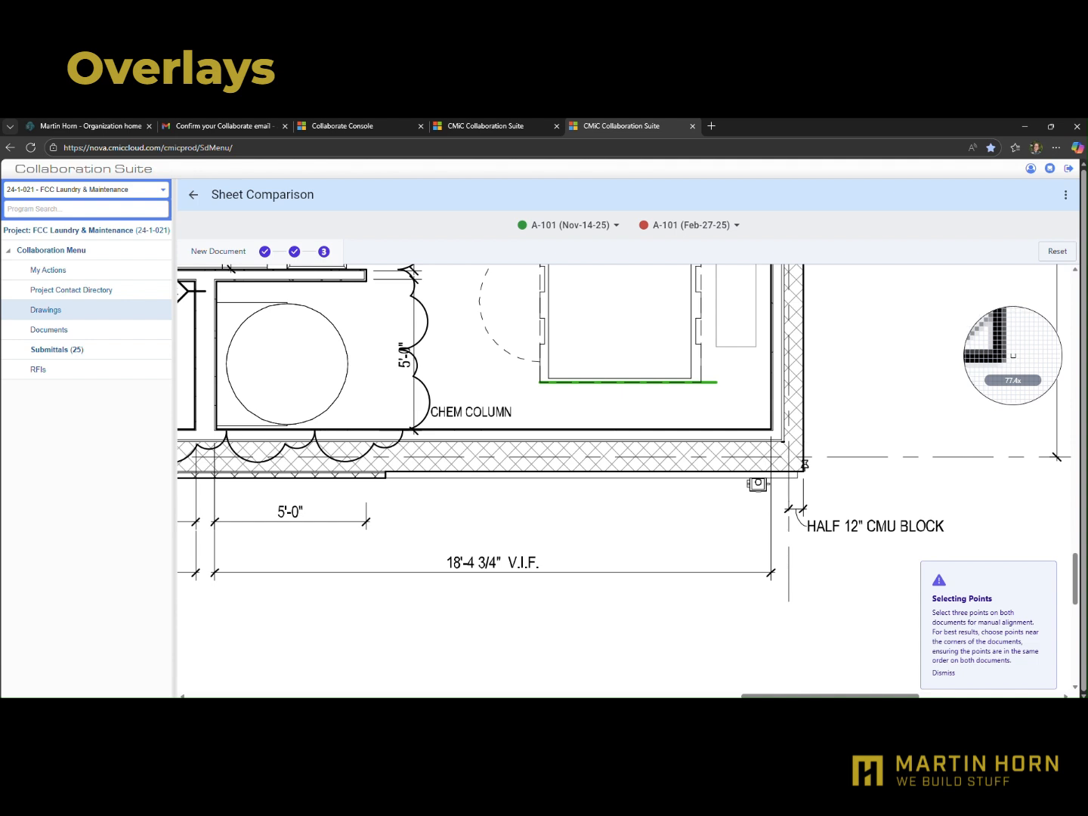
pyautogui.click(803, 467)
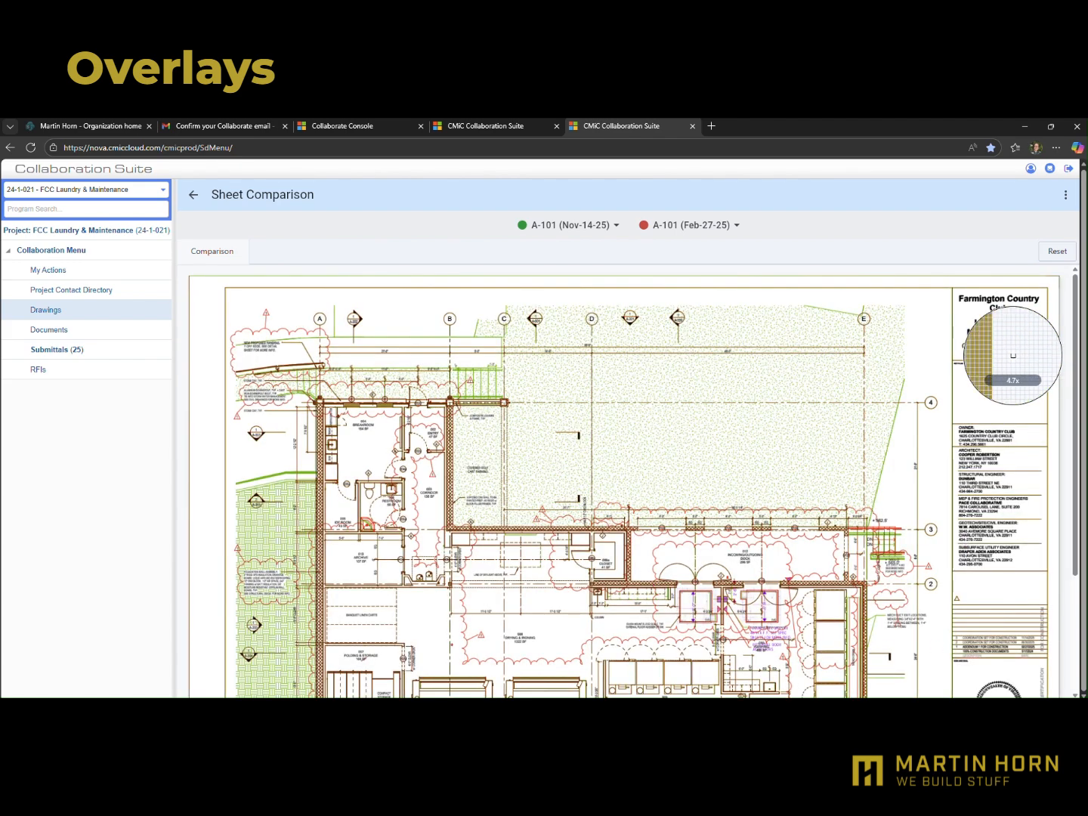
# Look over the aligned A-101 overlay and download the comparison
pyautogui.moveTo(1076, 452)
pyautogui.mouseDown()
pyautogui.moveTo(1071, 519)
pyautogui.moveTo(1069, 461)
pyautogui.mouseUp()
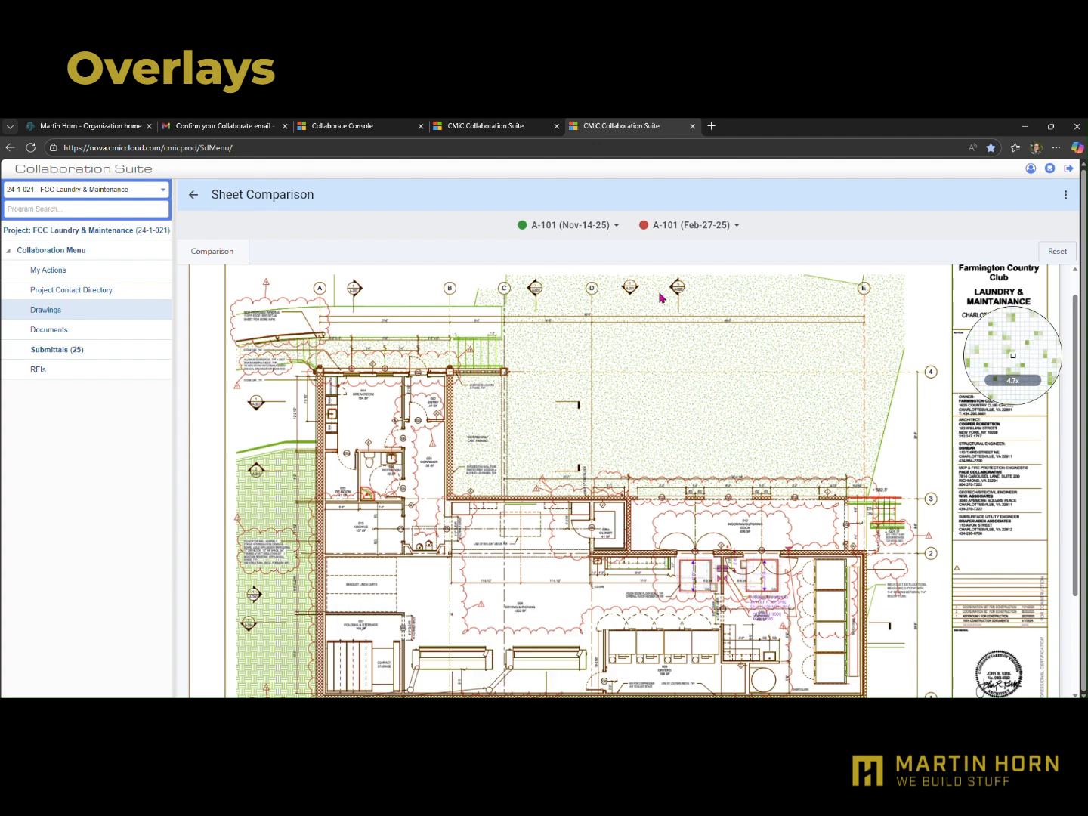
pyautogui.click(1065, 195)
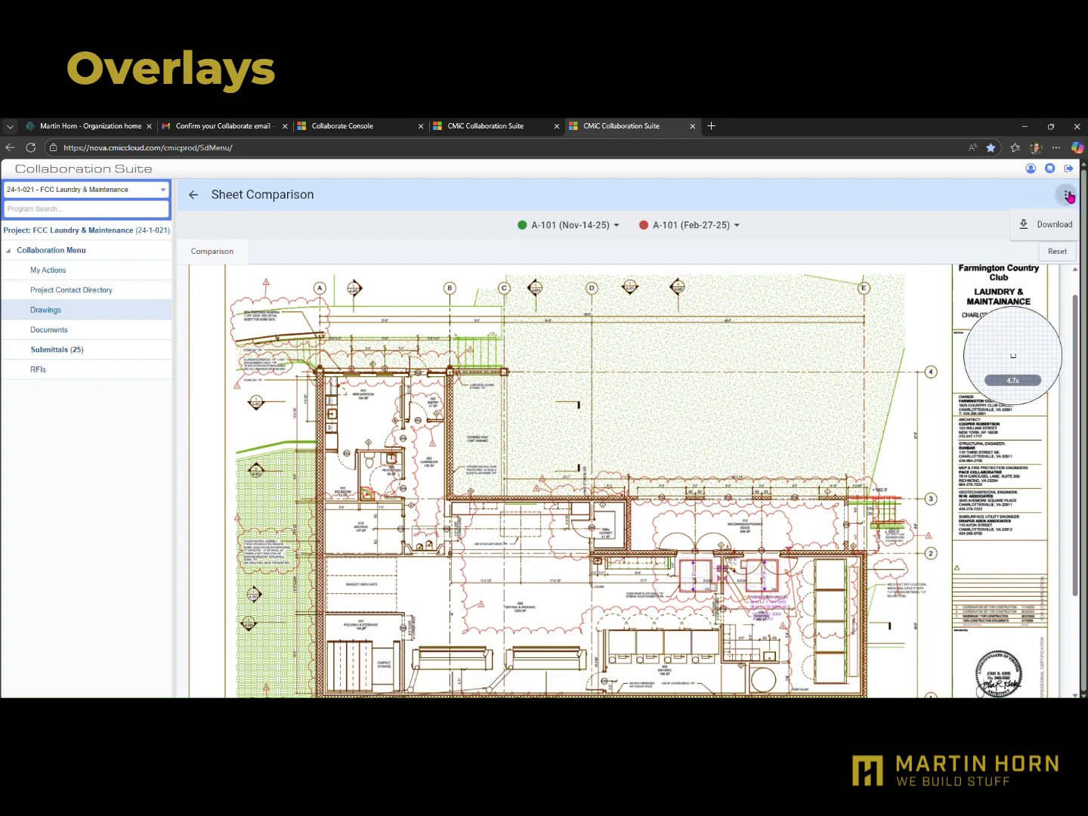
pyautogui.click(1039, 227)
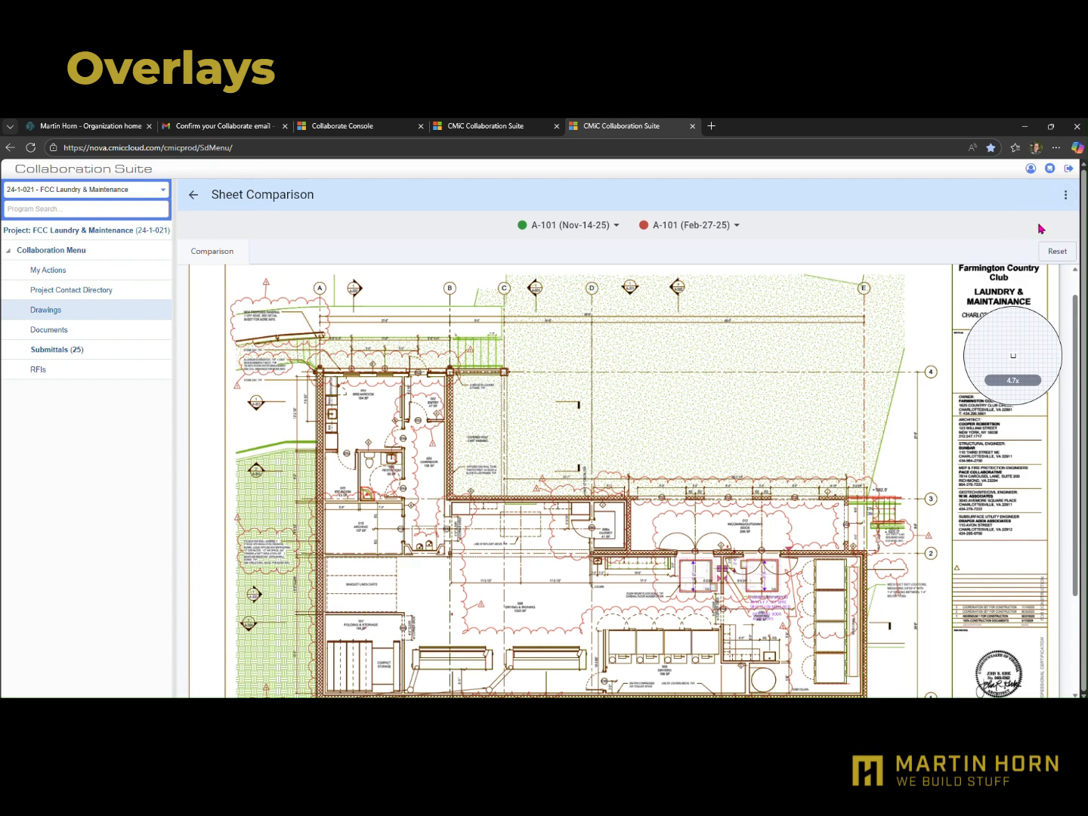
# Open the downloaded A-101 overlay PDF and examine the floor scales and notes around the incoming/outgoing dock doors
pyautogui.click(900, 208)
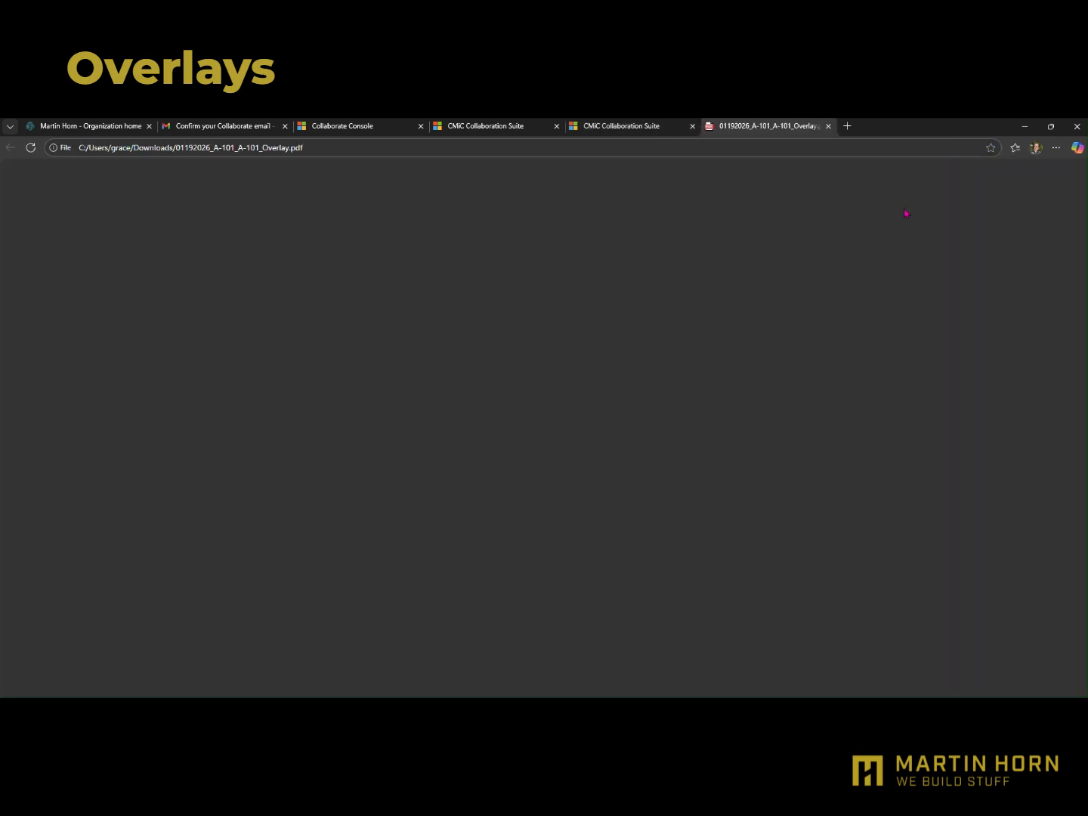
pyautogui.scroll(-5, 611, 354)
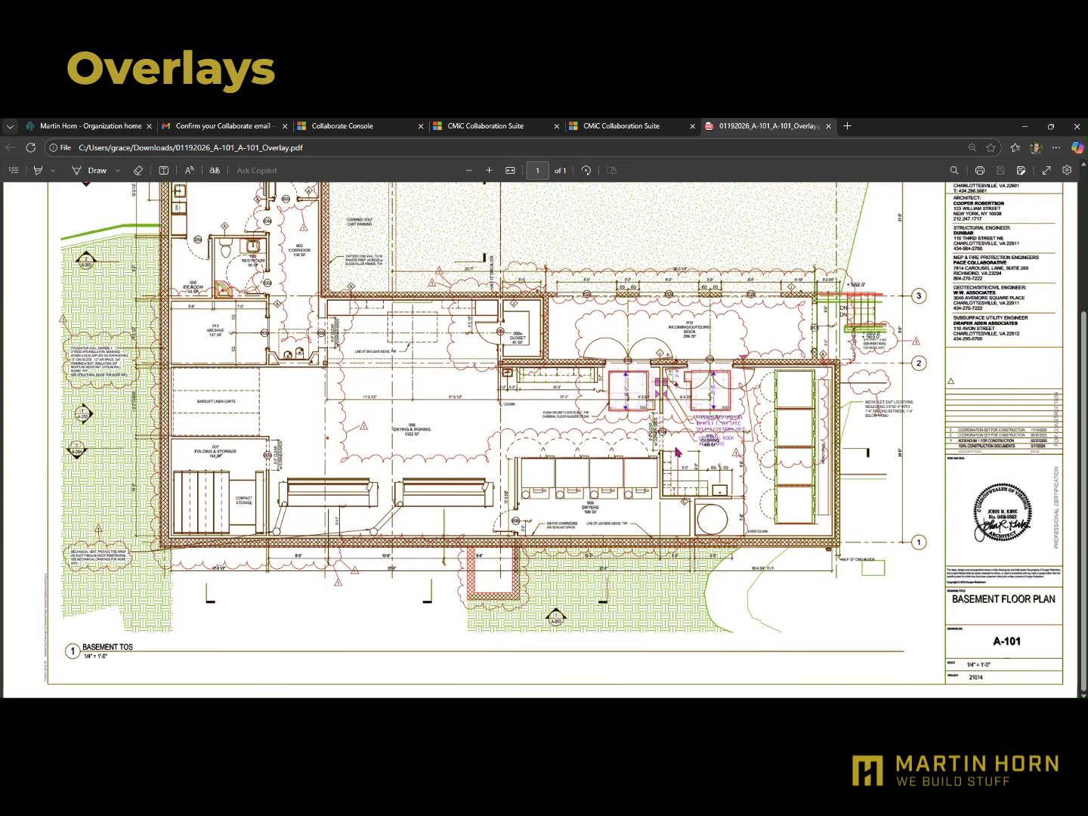
pyautogui.scroll(5, 677, 616)
pyautogui.scroll(4, 677, 617)
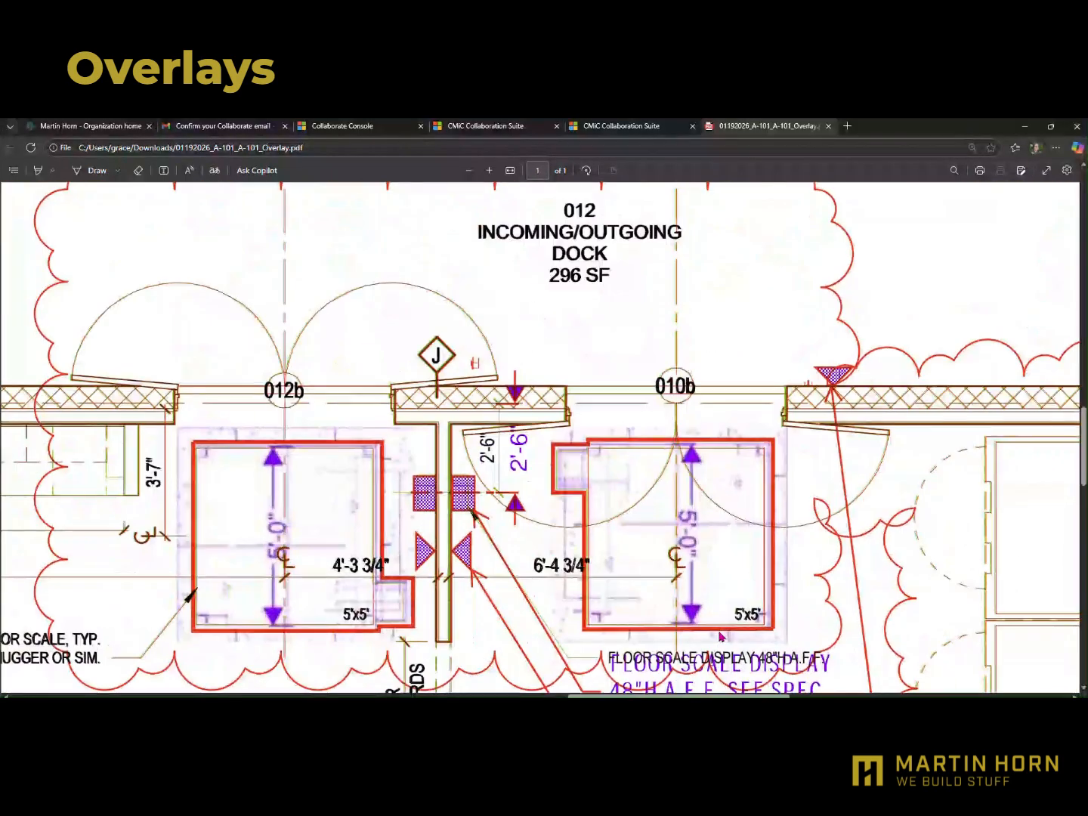
pyautogui.scroll(-3, 699, 634)
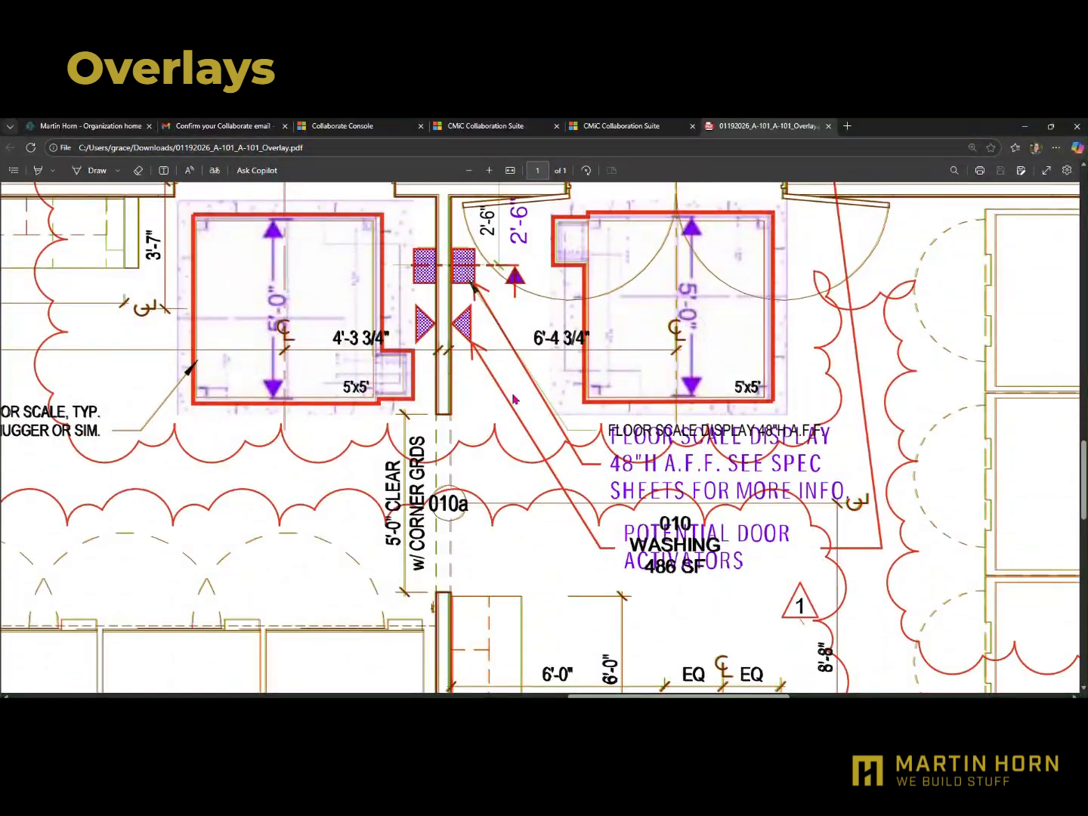
pyautogui.scroll(-5, 513, 399)
pyautogui.scroll(3, 513, 398)
# Return to the Collaboration Suite, leave the sheet comparison, and review sheet A-101's details and revisions before closing the sheet
pyautogui.click(649, 127)
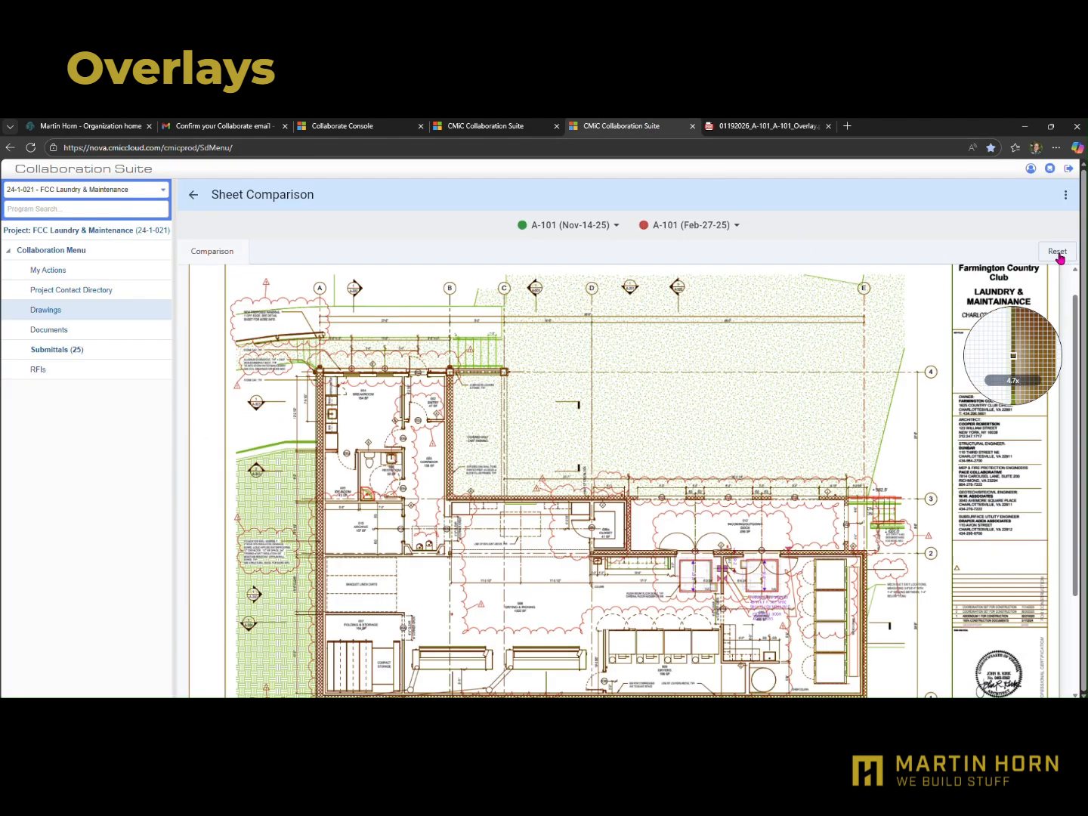
pyautogui.click(192, 198)
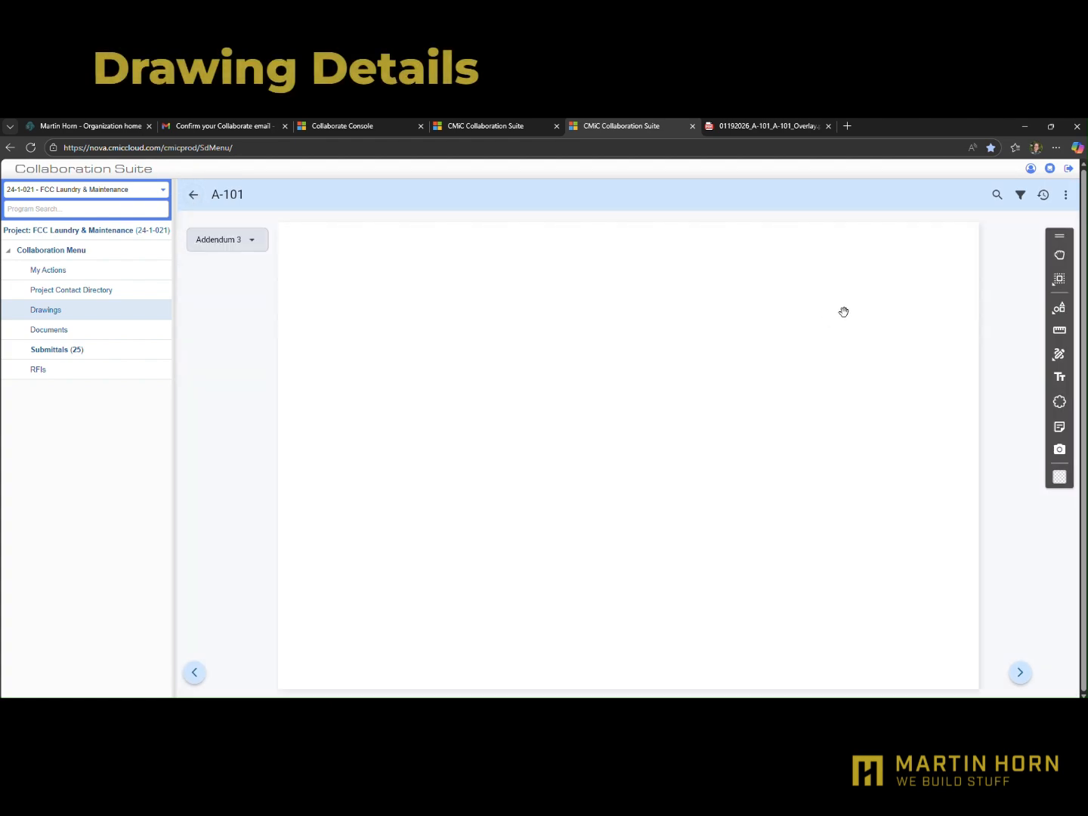
pyautogui.click(1064, 196)
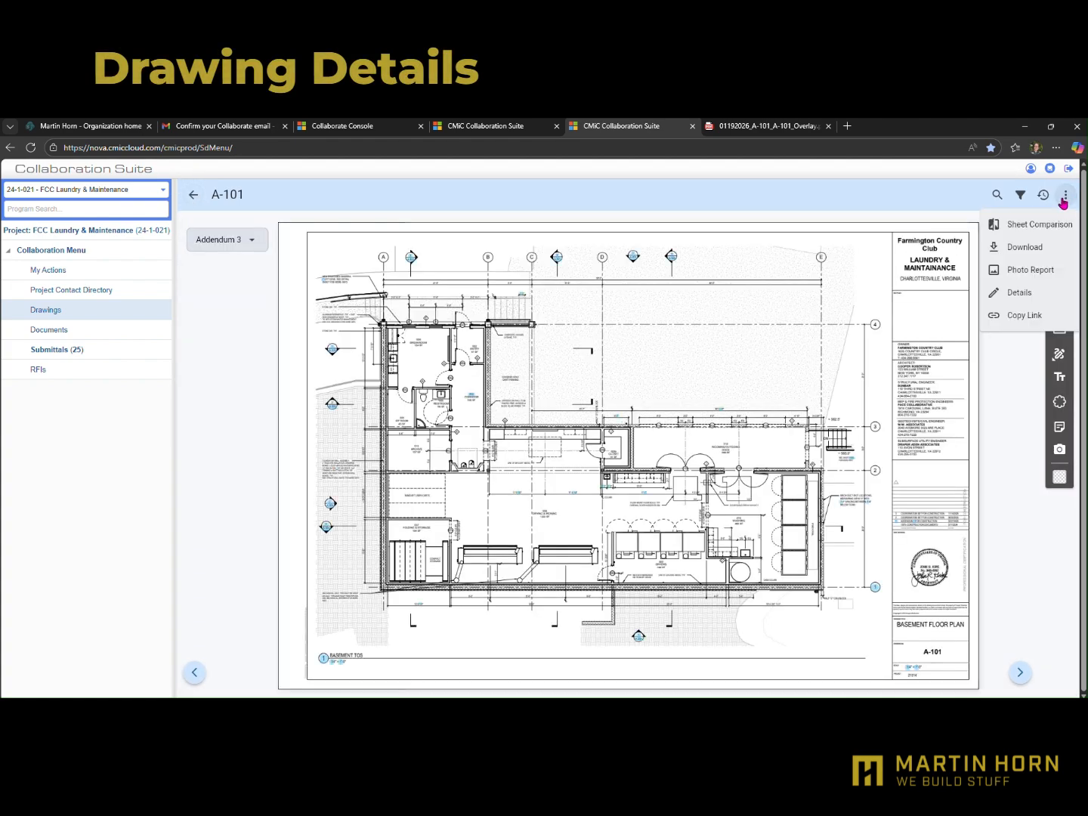
pyautogui.click(1027, 292)
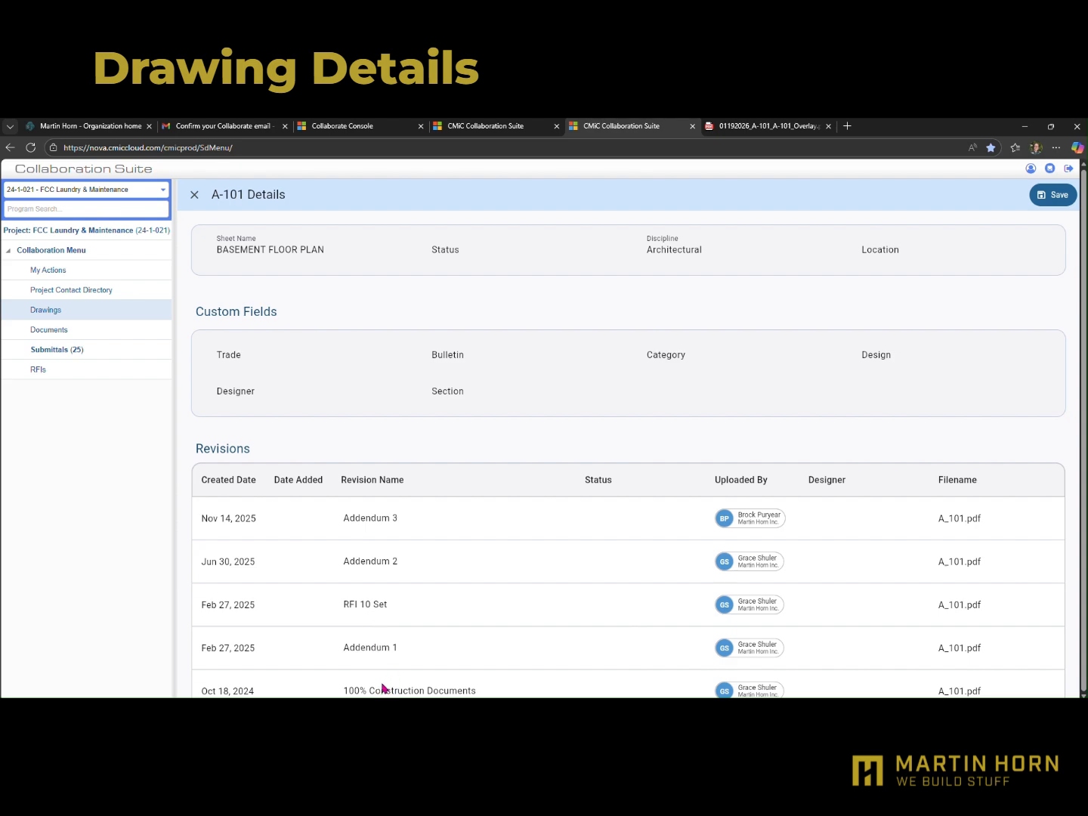
pyautogui.click(193, 195)
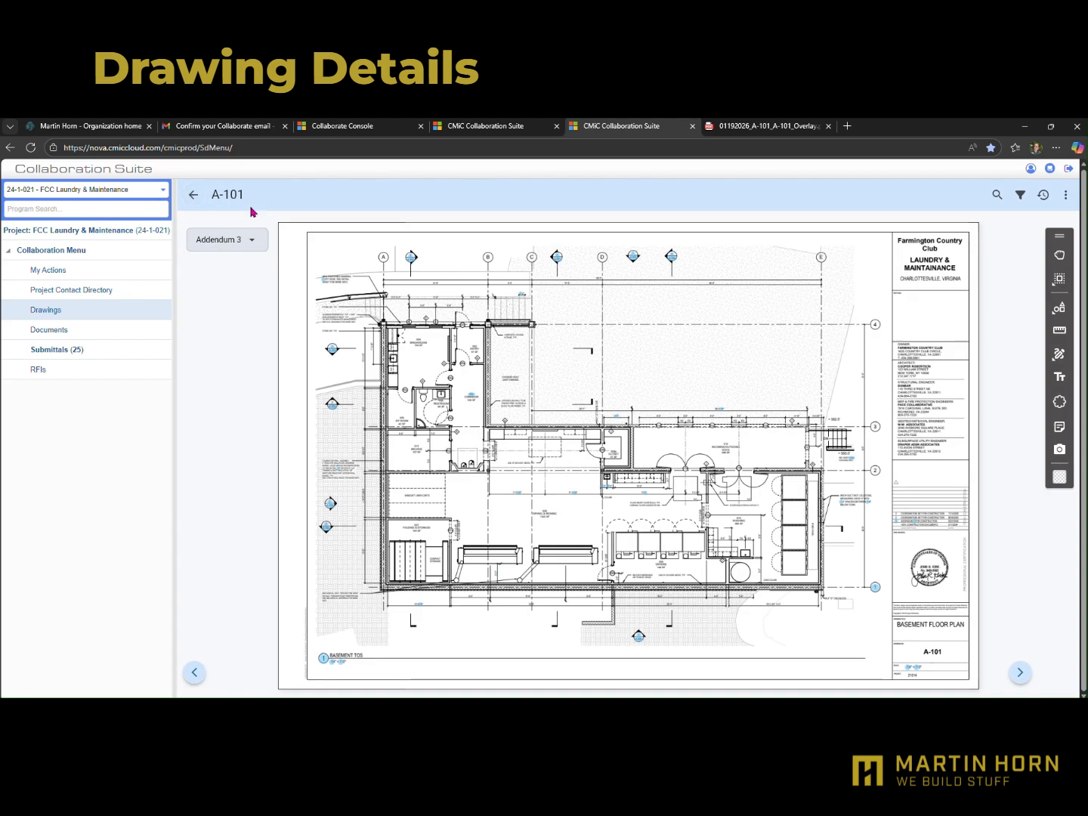
pyautogui.click(191, 195)
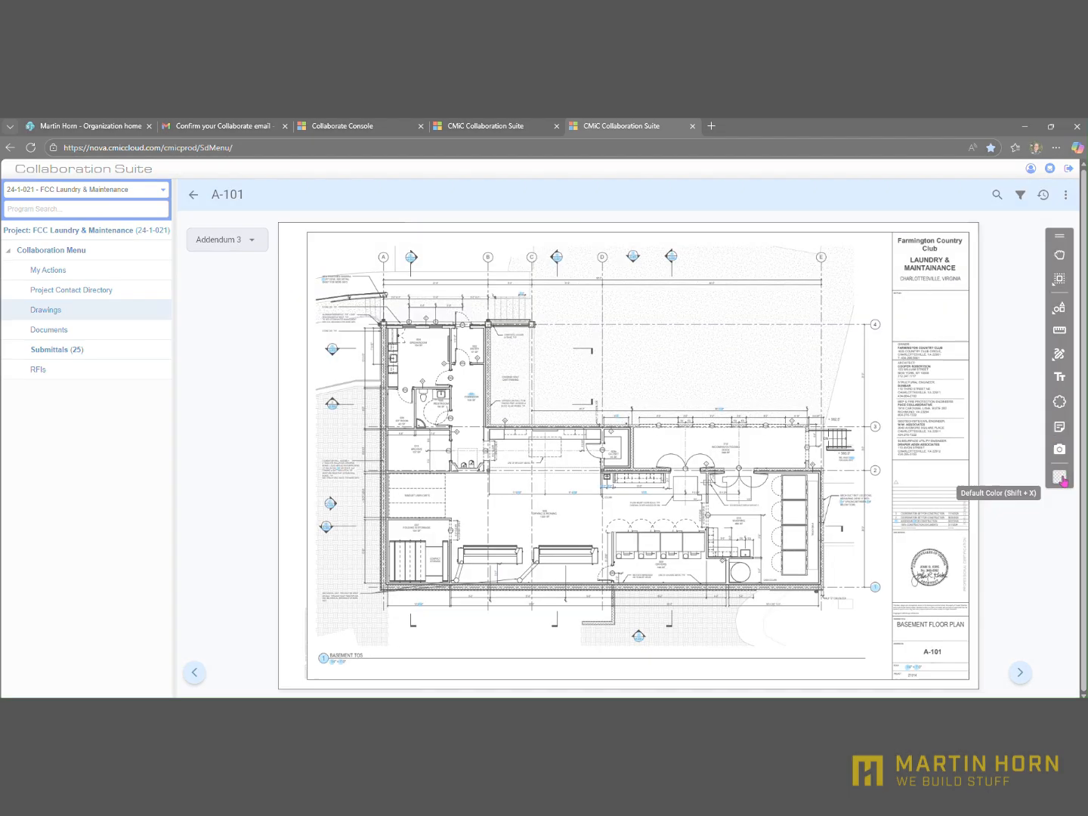
# Open the Submittals folder in the project documents and show its files in list view after comparing it with grid view
pyautogui.click(41, 330)
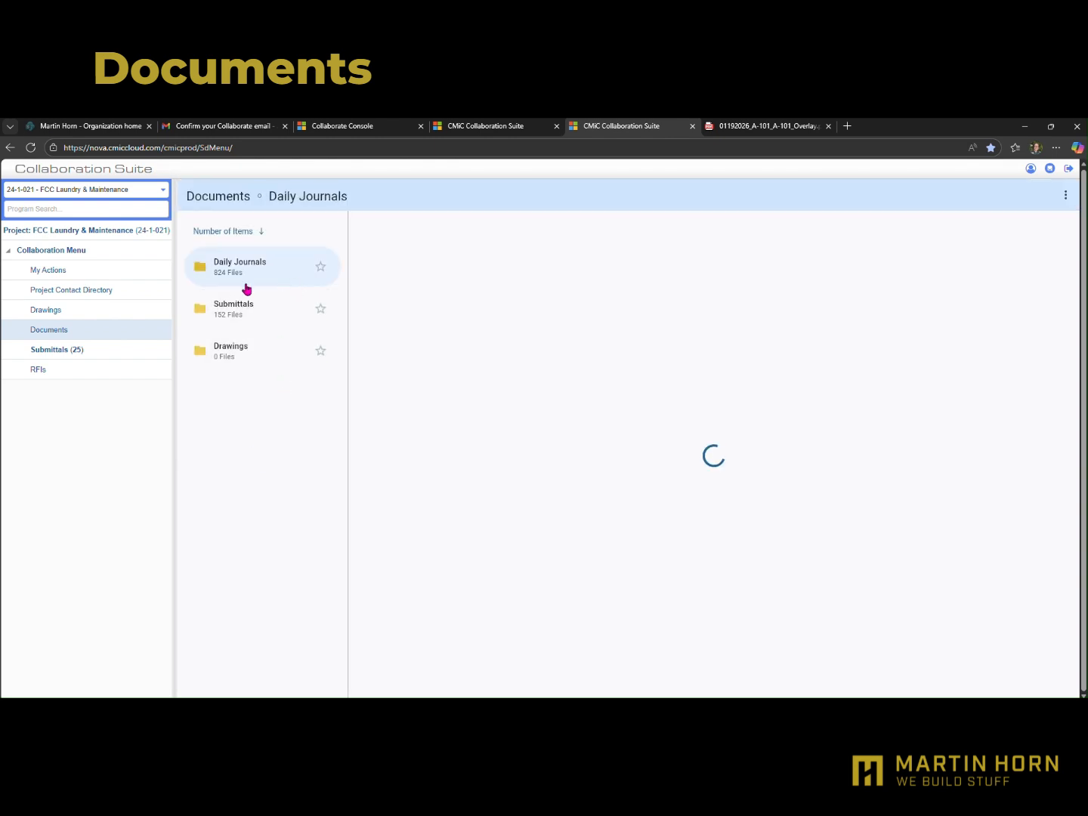
pyautogui.click(248, 312)
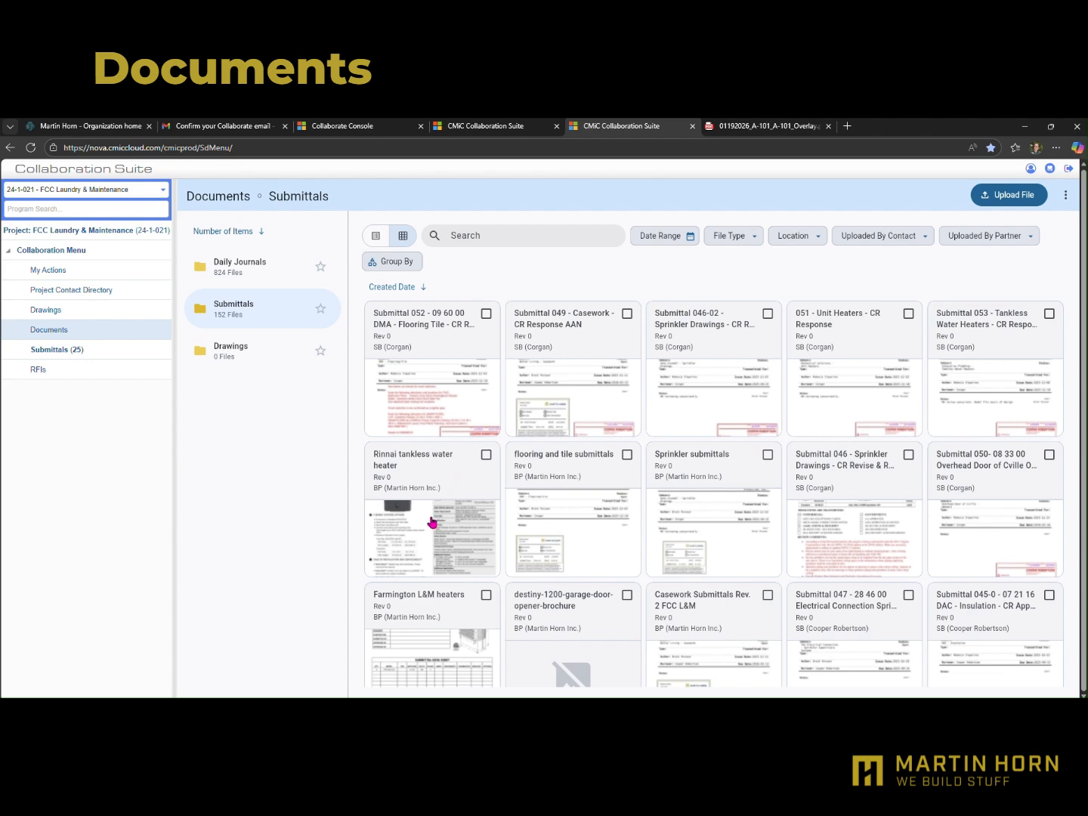
pyautogui.scroll(-5, 432, 521)
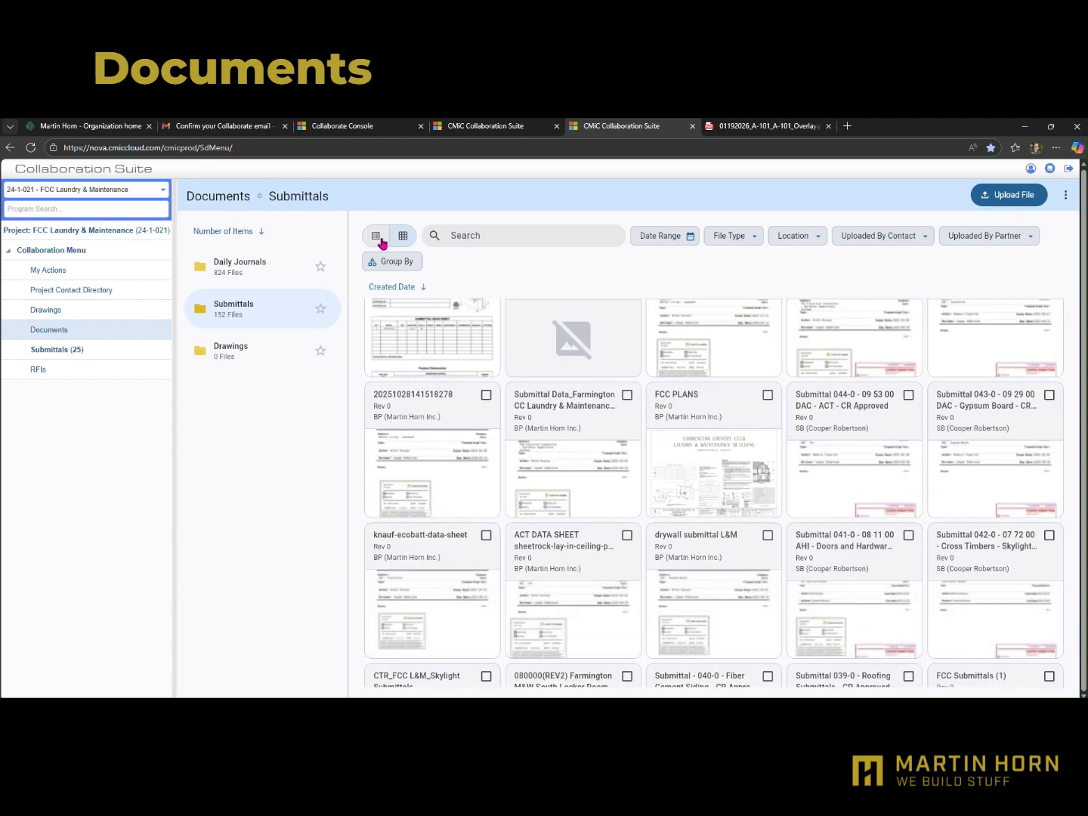
pyautogui.click(373, 237)
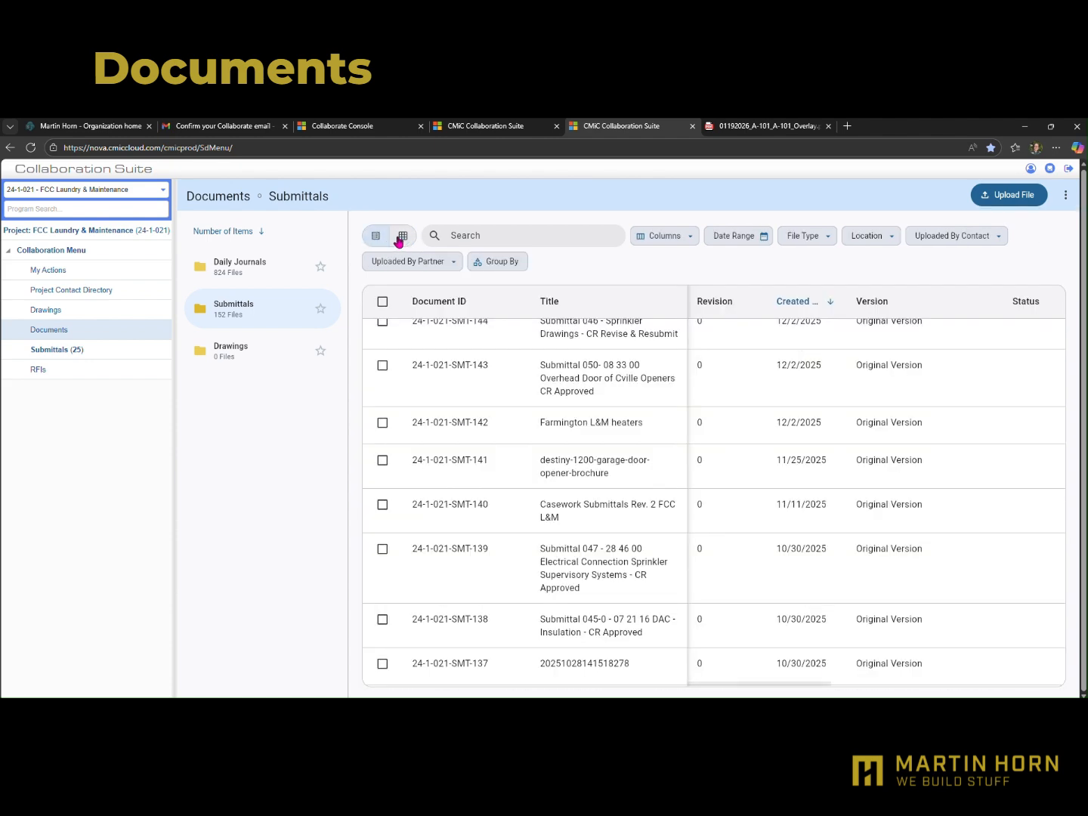
pyautogui.click(401, 235)
pyautogui.click(375, 236)
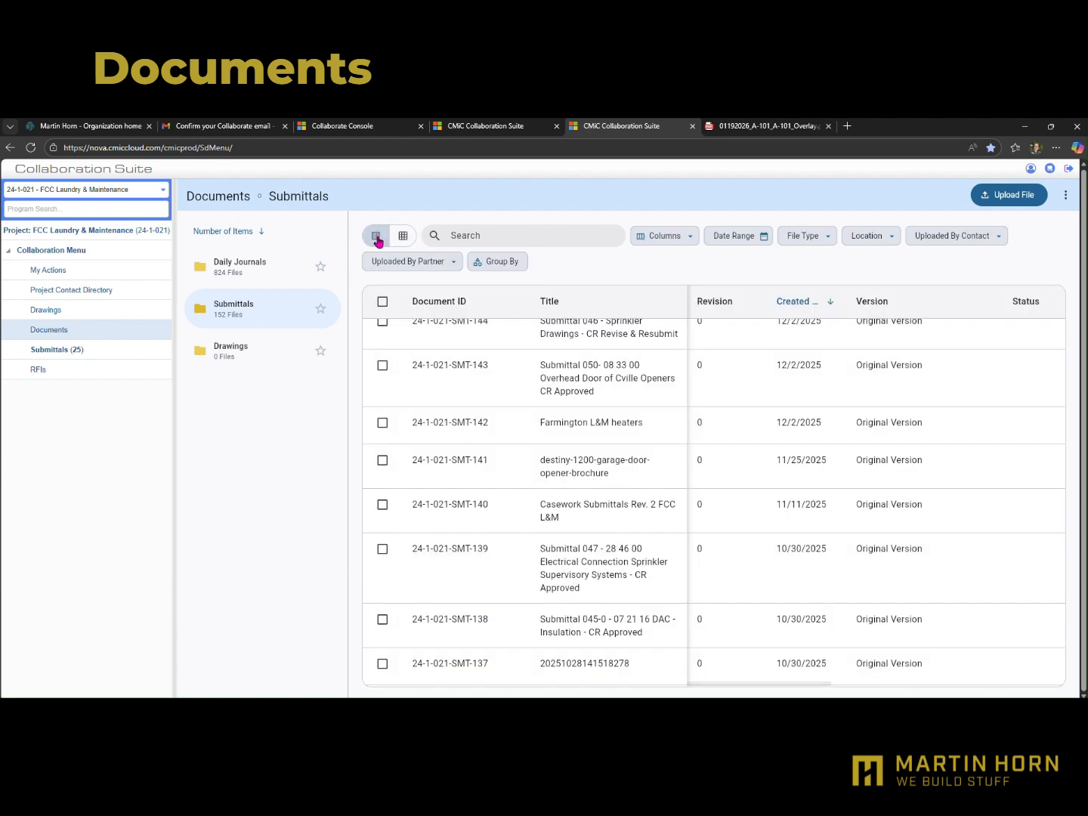
# Review the columns available for the Submittals document list, leaving all columns shown
pyautogui.click(689, 237)
pyautogui.scroll(-3, 691, 383)
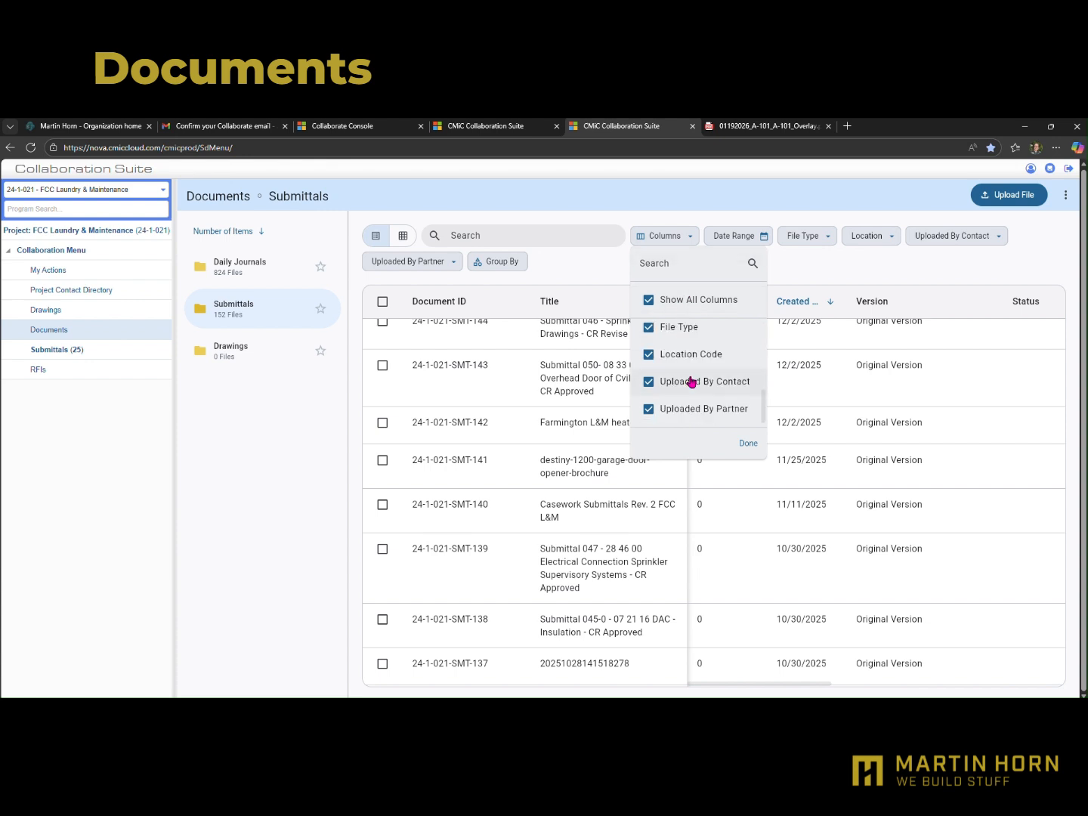
pyautogui.scroll(5, 681, 411)
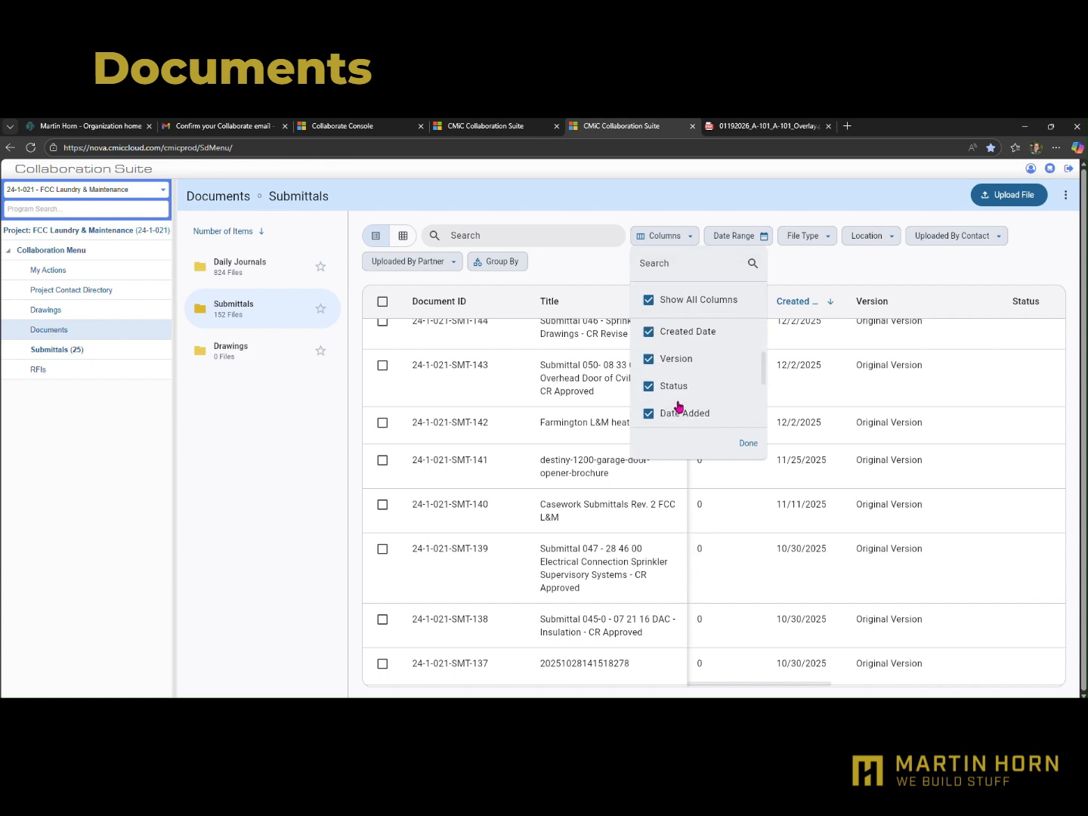
pyautogui.click(748, 443)
# Filter the Submittals documents to the date range Dec 10 – Dec 12, 2025
pyautogui.click(761, 236)
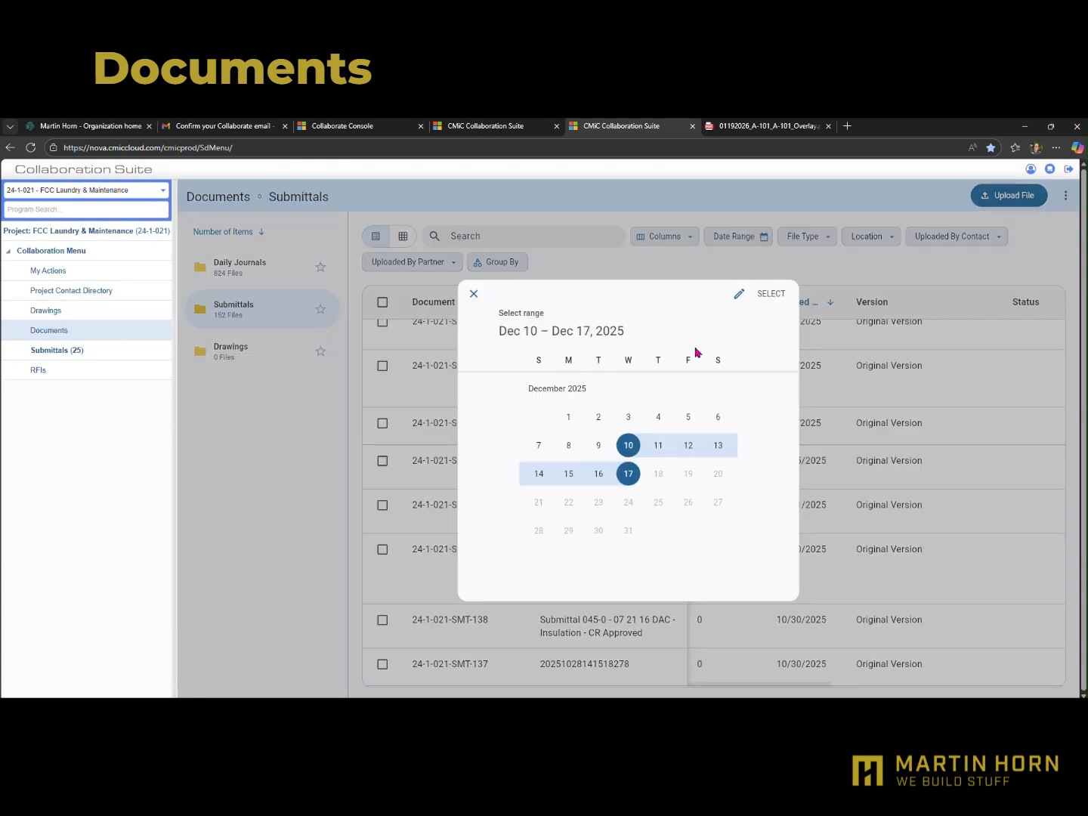
pyautogui.click(627, 445)
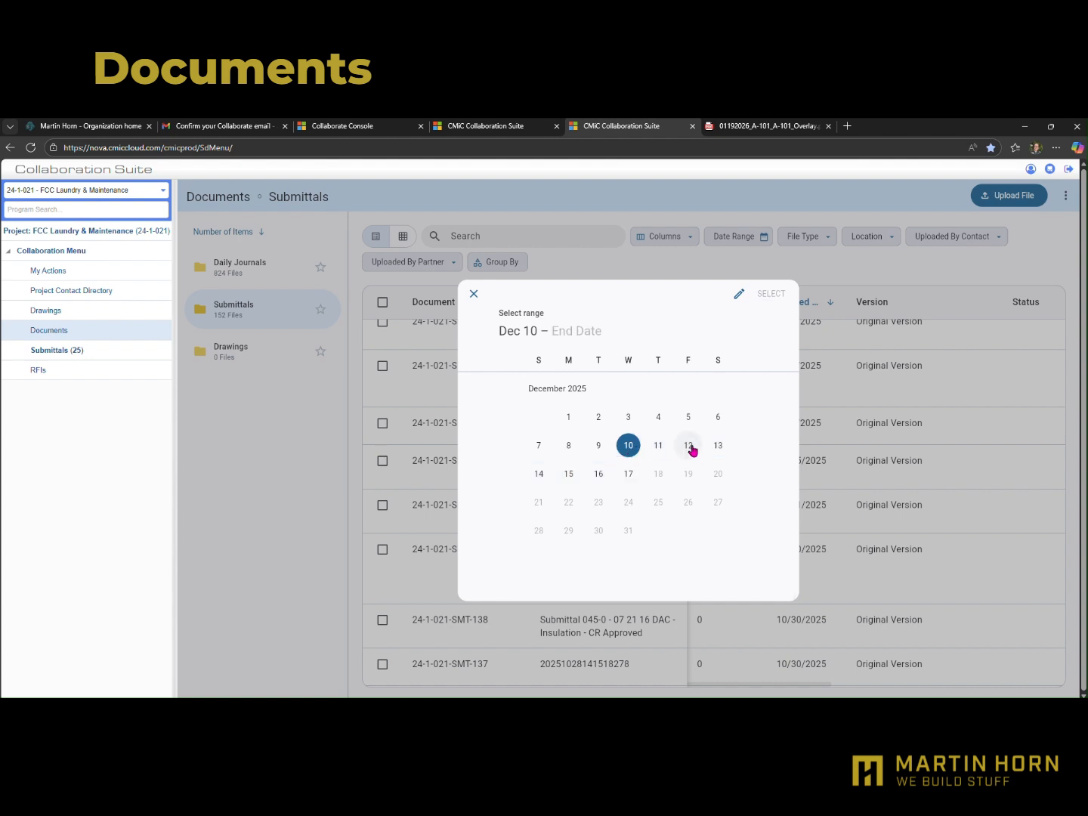
pyautogui.click(689, 447)
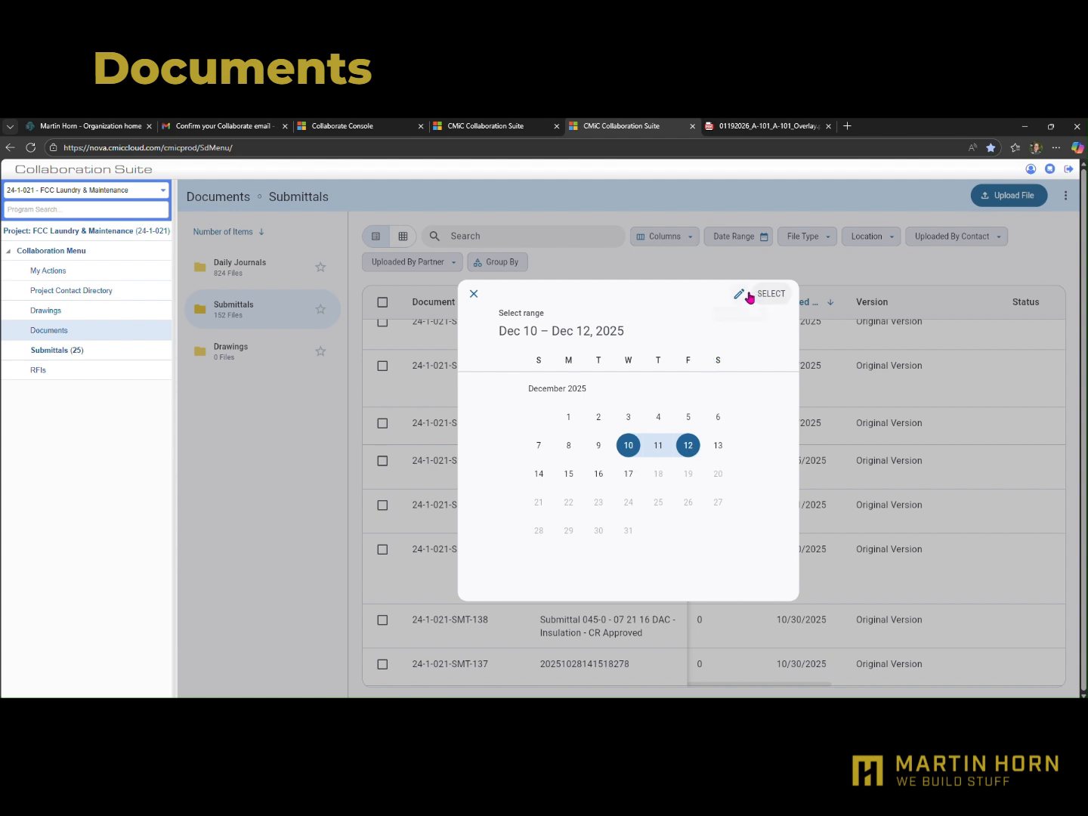
pyautogui.click(774, 296)
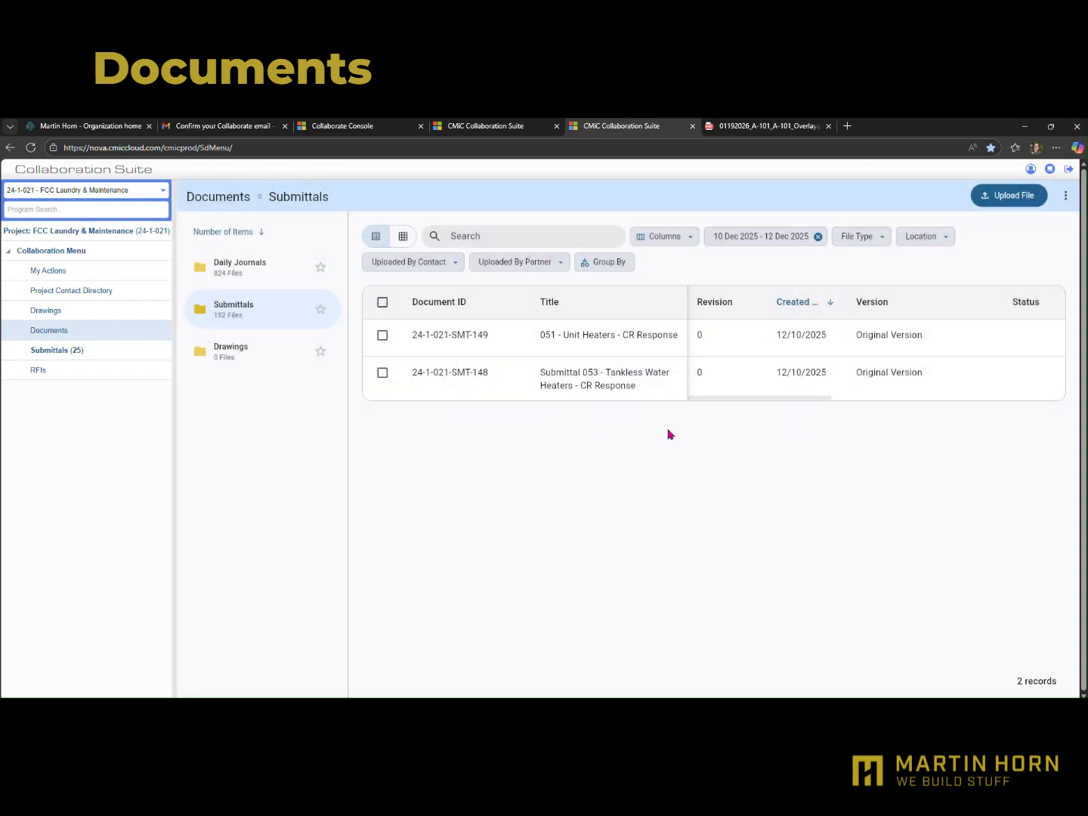
# Check the file type, uploading contact and uploading partner filter options without selecting any
pyautogui.click(887, 241)
pyautogui.click(887, 241)
pyautogui.click(457, 261)
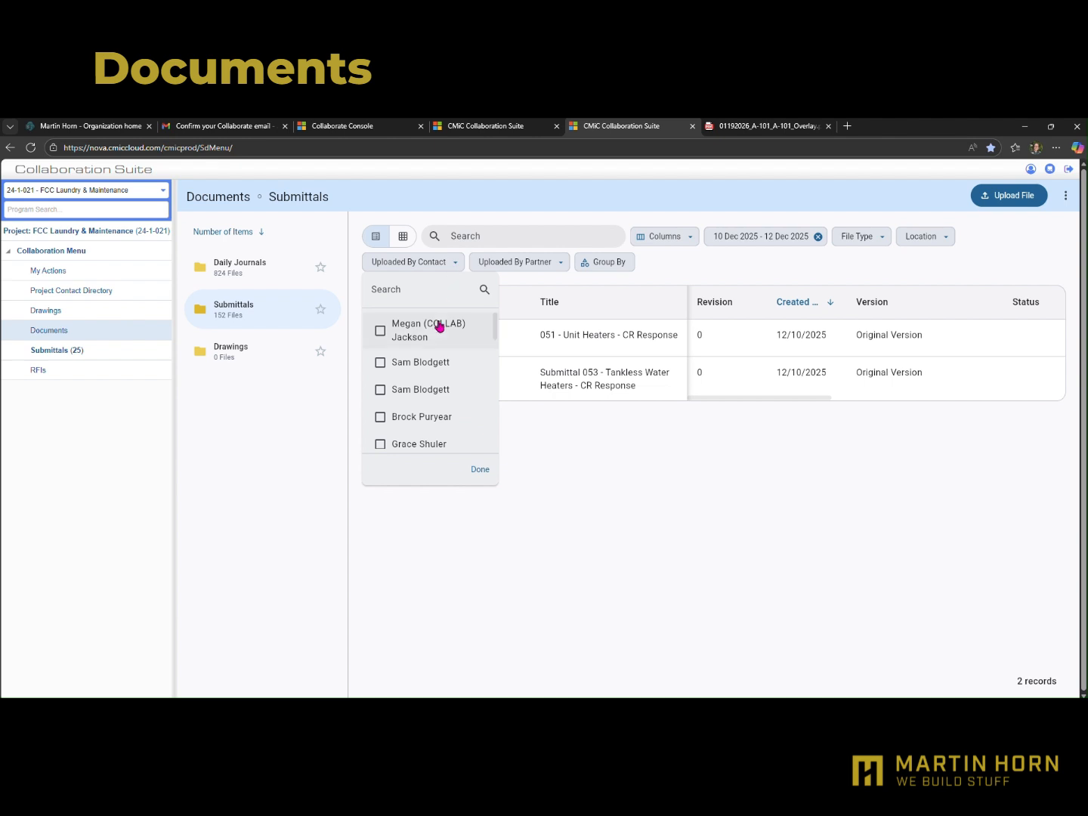
pyautogui.click(485, 471)
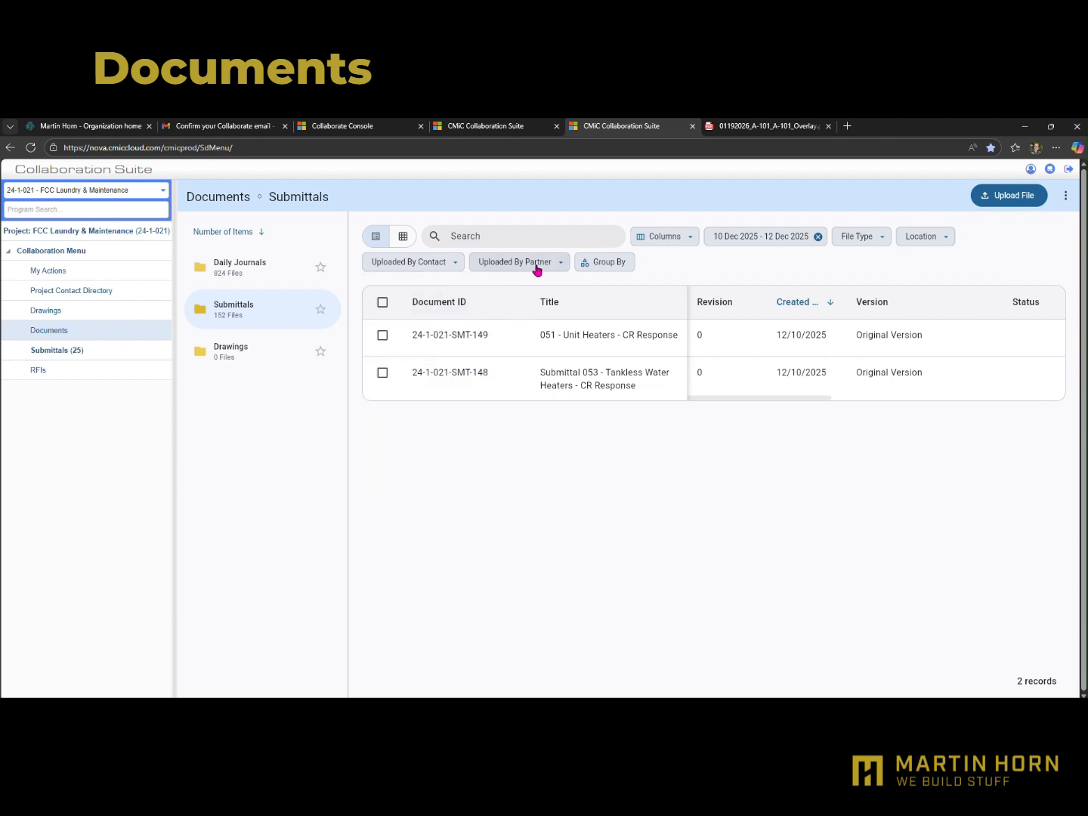
pyautogui.click(561, 265)
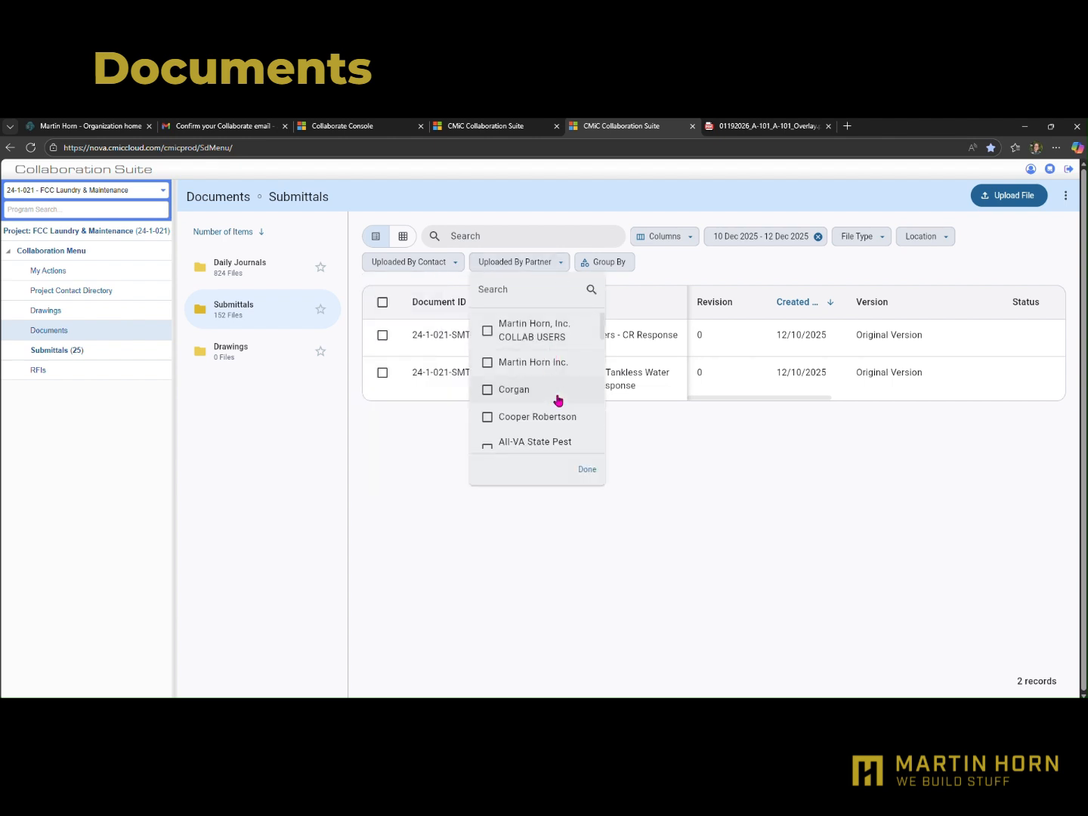
pyautogui.click(587, 470)
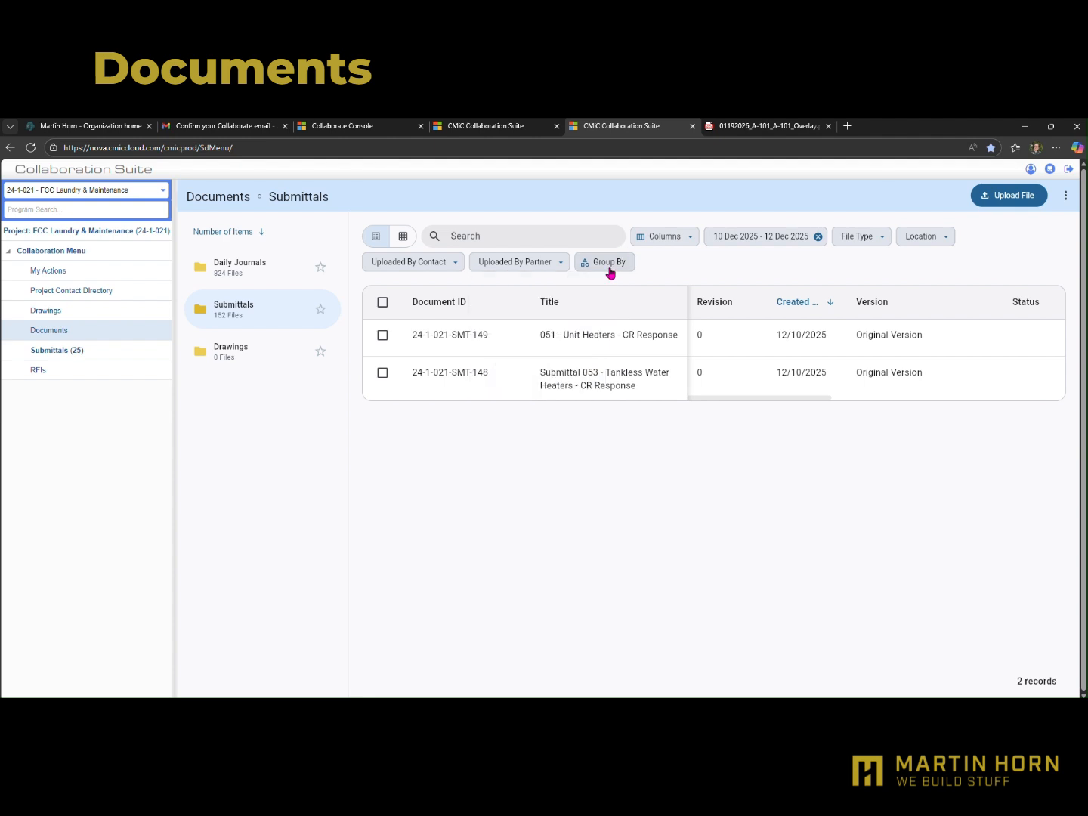
# Try grouping the Submittals documents by Status and remove the grouping
pyautogui.click(609, 264)
pyautogui.click(615, 291)
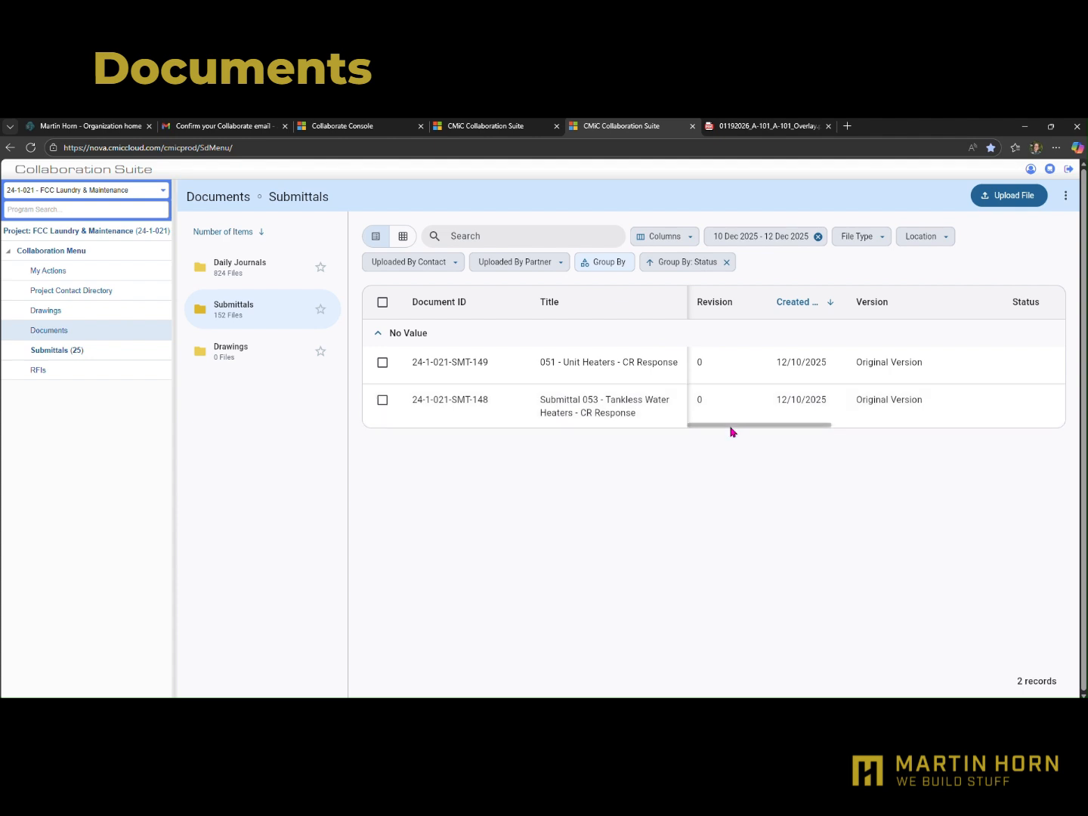
pyautogui.click(727, 262)
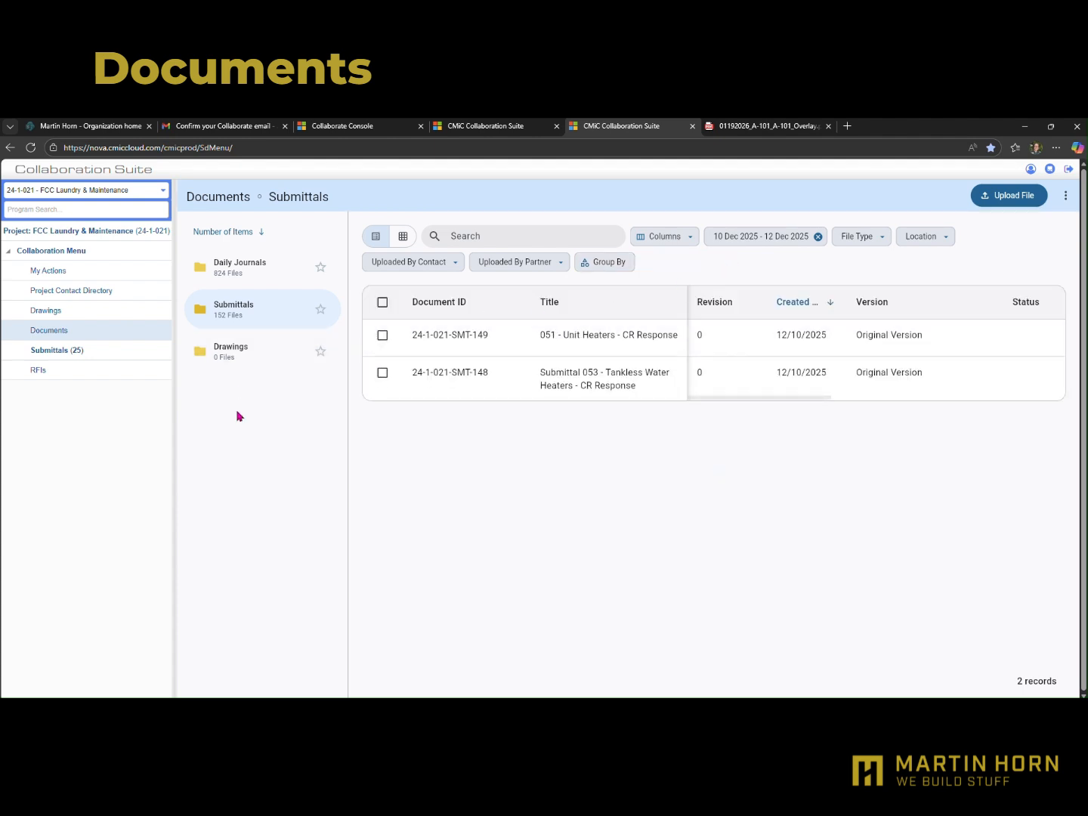
# Open the "051 - Unit Heaters - CR Response" document, look through its pages and close it
pyautogui.click(486, 345)
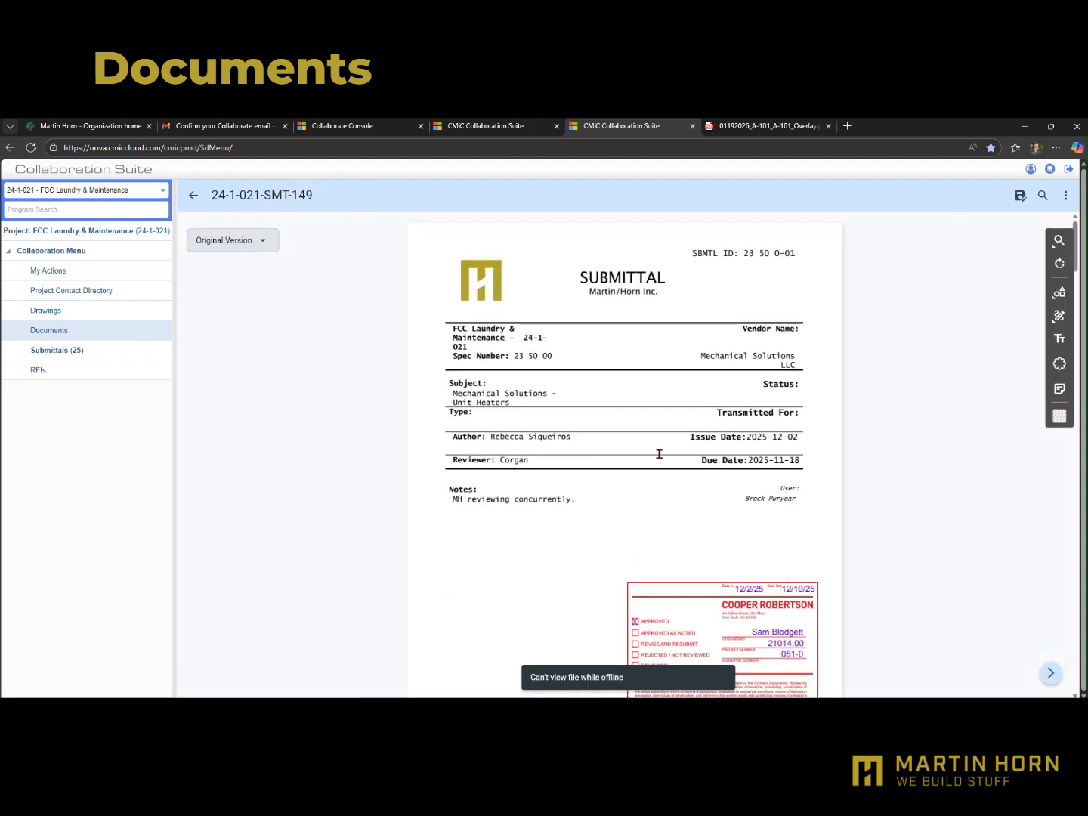
pyautogui.scroll(-10, 656, 453)
pyautogui.scroll(-12, 655, 453)
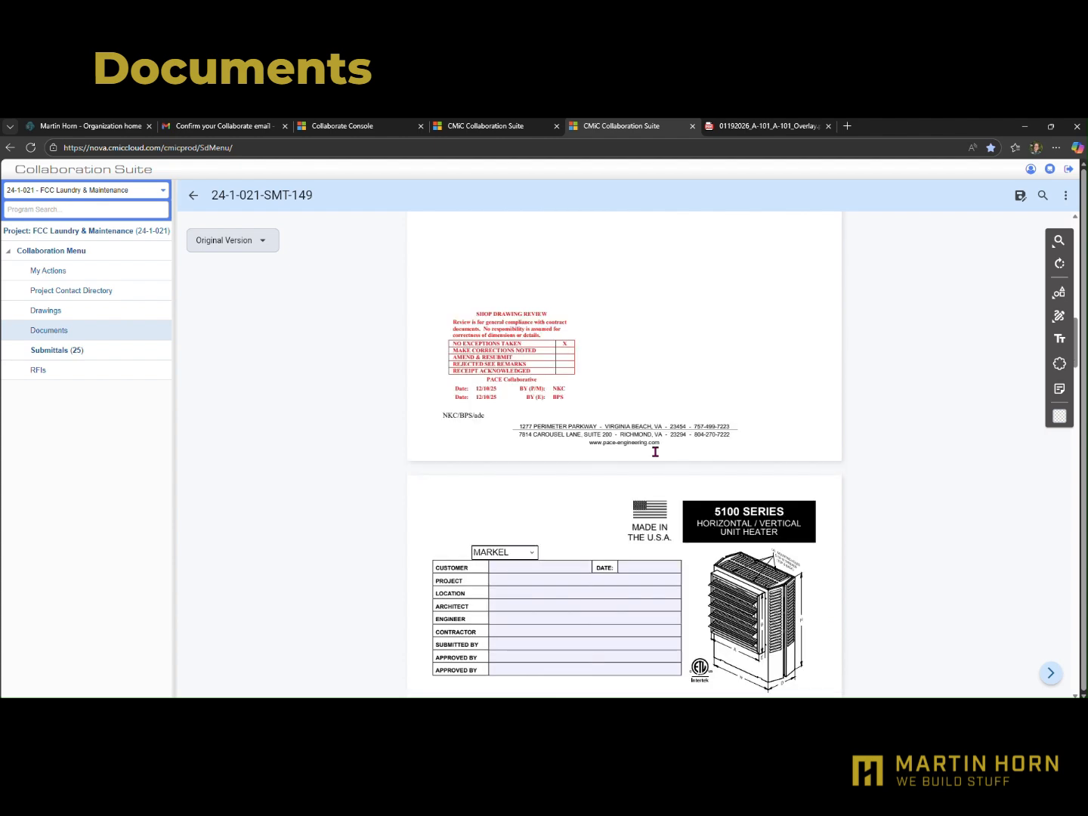
pyautogui.scroll(7, 655, 458)
pyautogui.scroll(10, 654, 458)
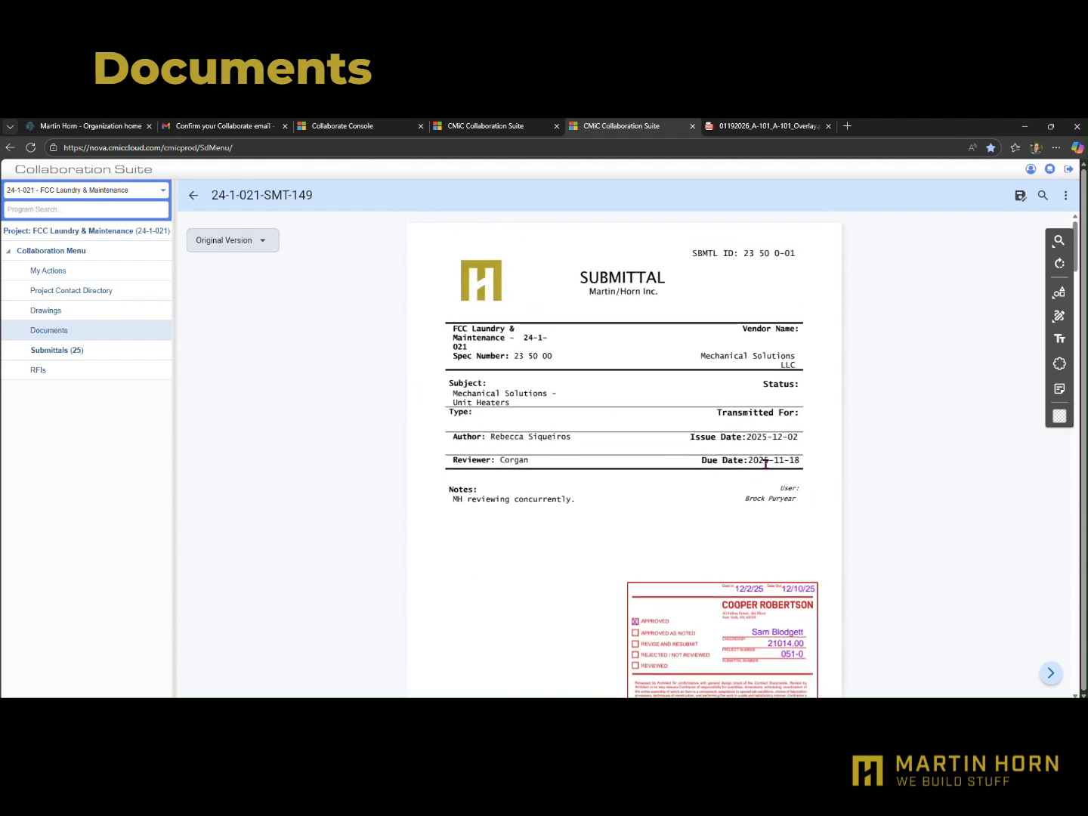
pyautogui.click(194, 197)
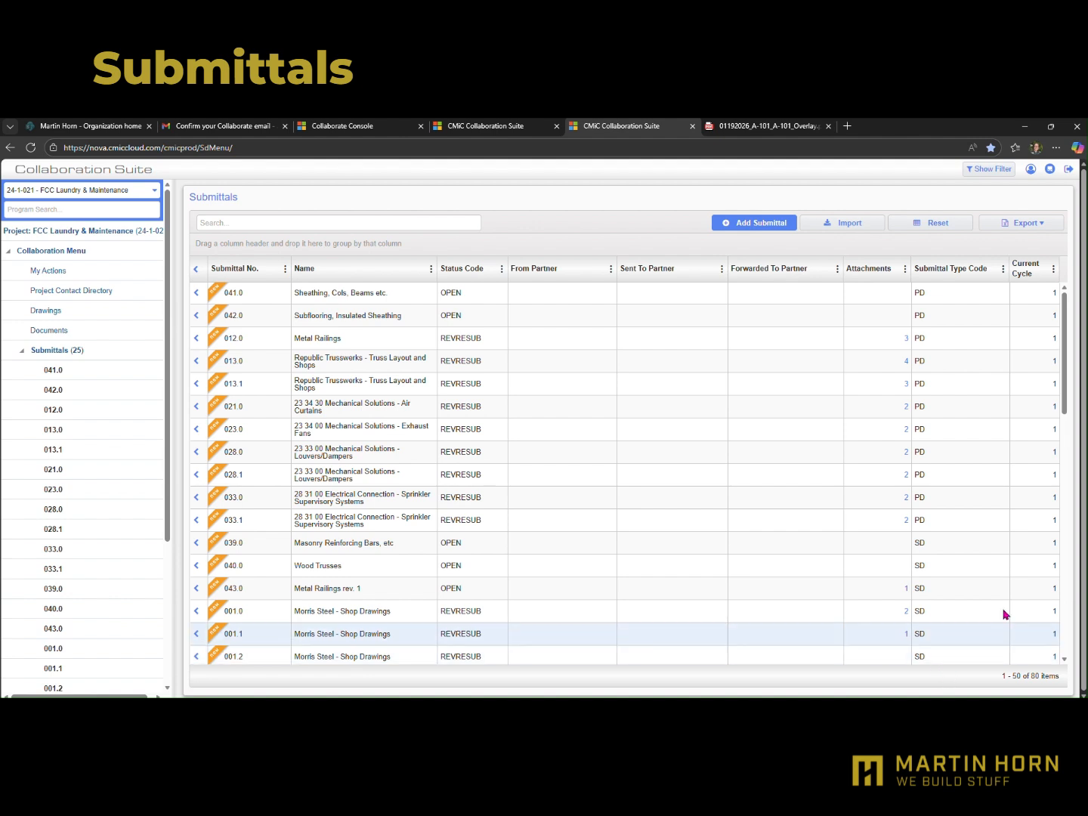
# Clear all data filter values for the project's Submittals list and apply the empty filter
pyautogui.click(983, 173)
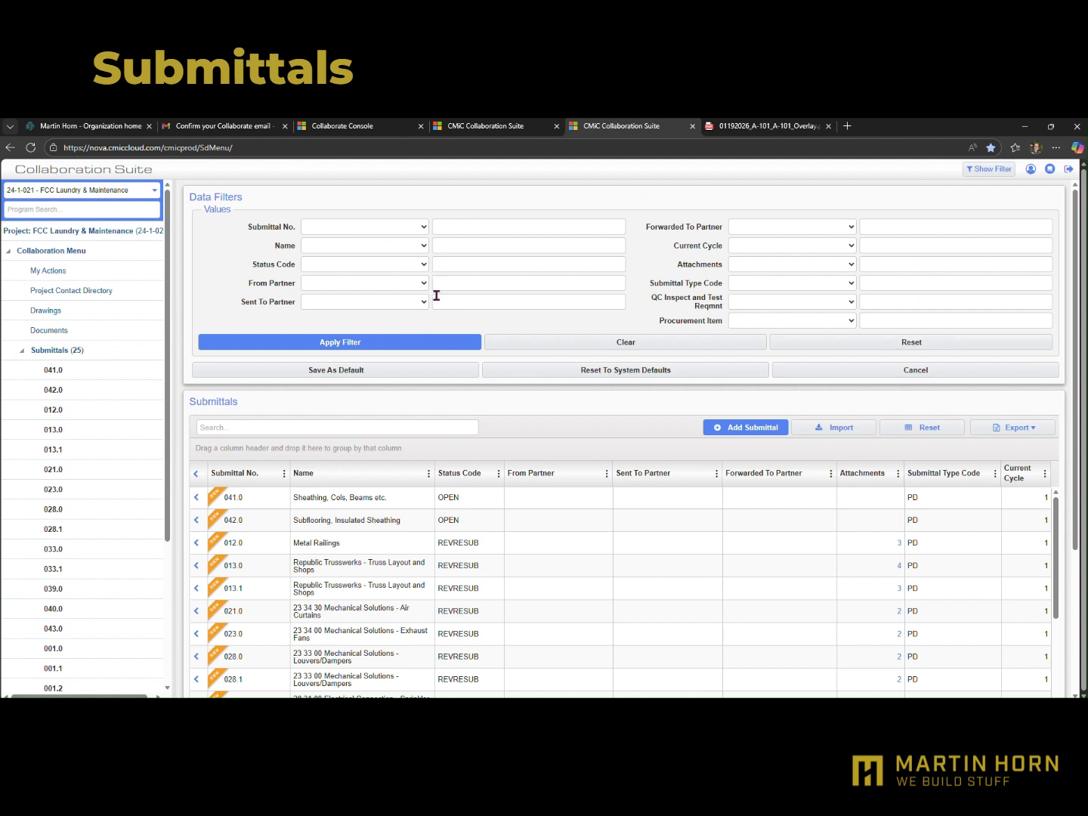
pyautogui.click(624, 343)
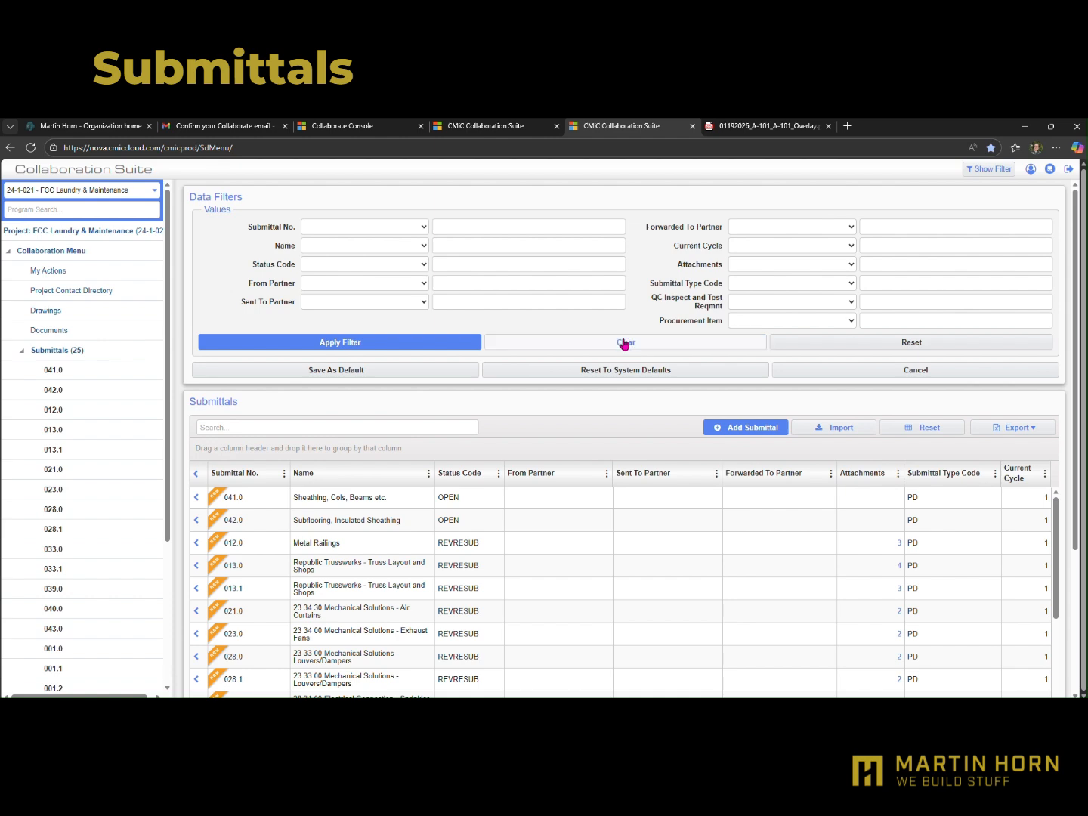
pyautogui.click(410, 346)
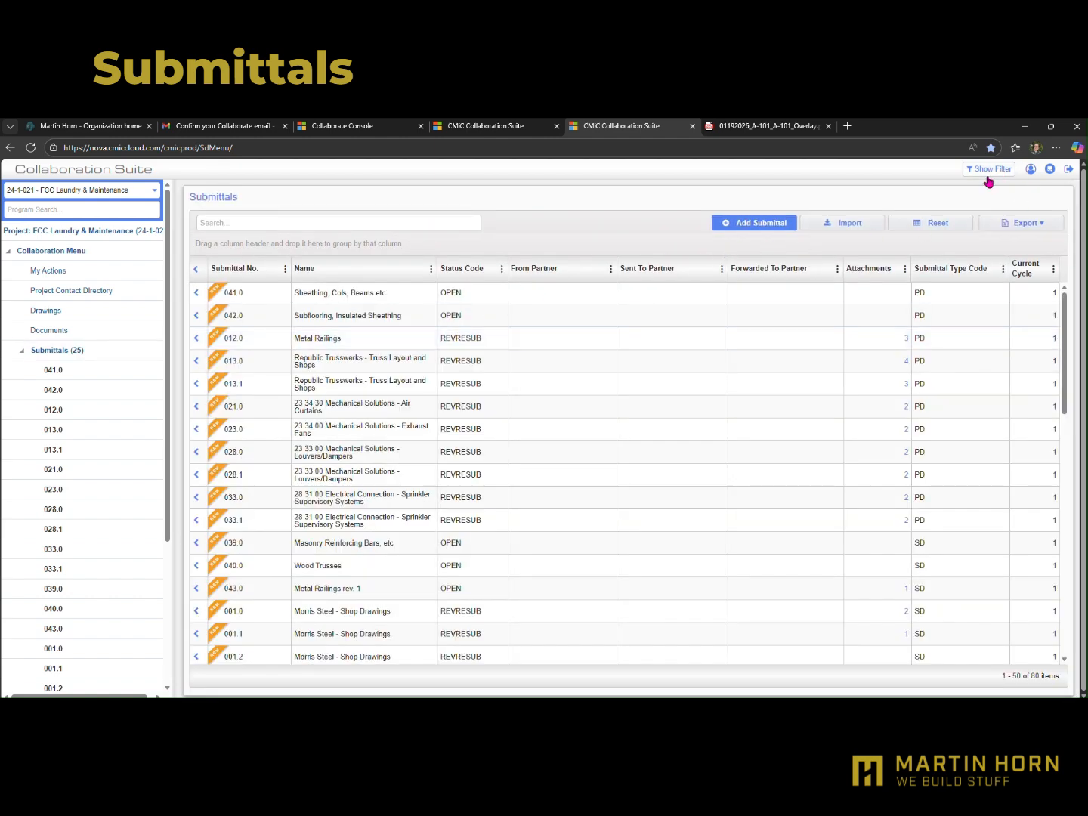
# Save the cleared data filter as the Submittals default and look over the submittal list
pyautogui.click(987, 175)
pyautogui.click(377, 372)
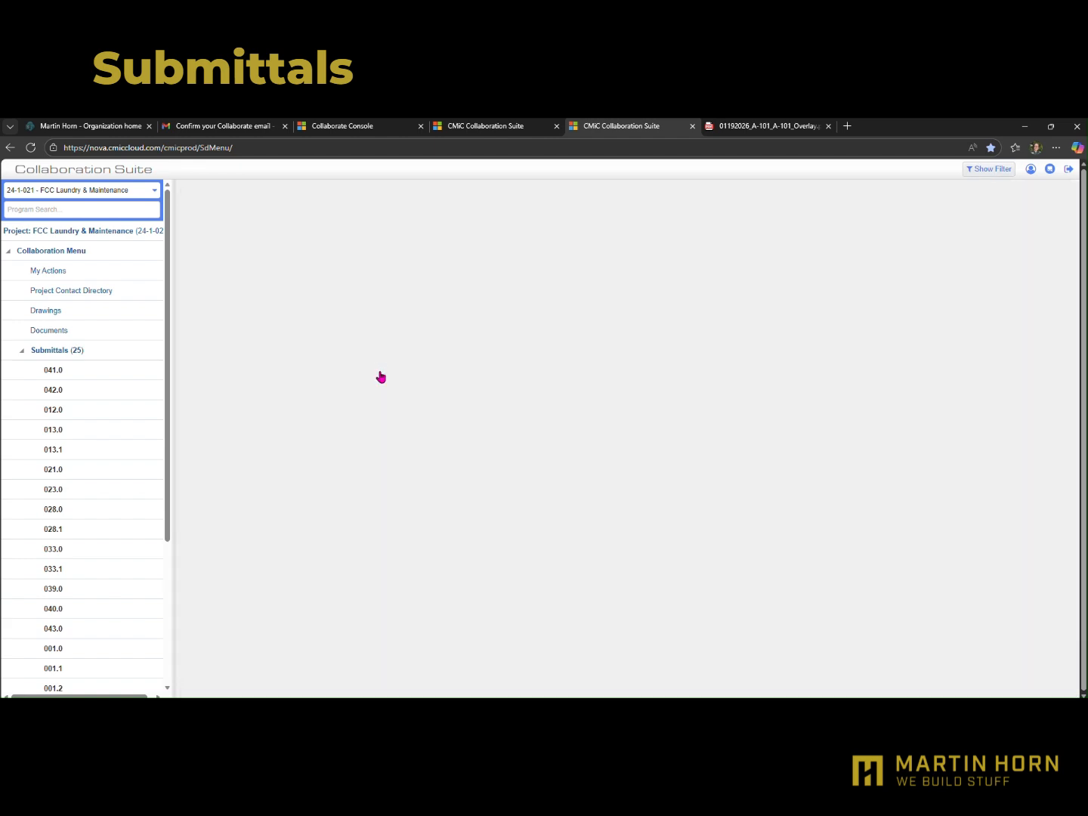
pyautogui.scroll(-10, 456, 453)
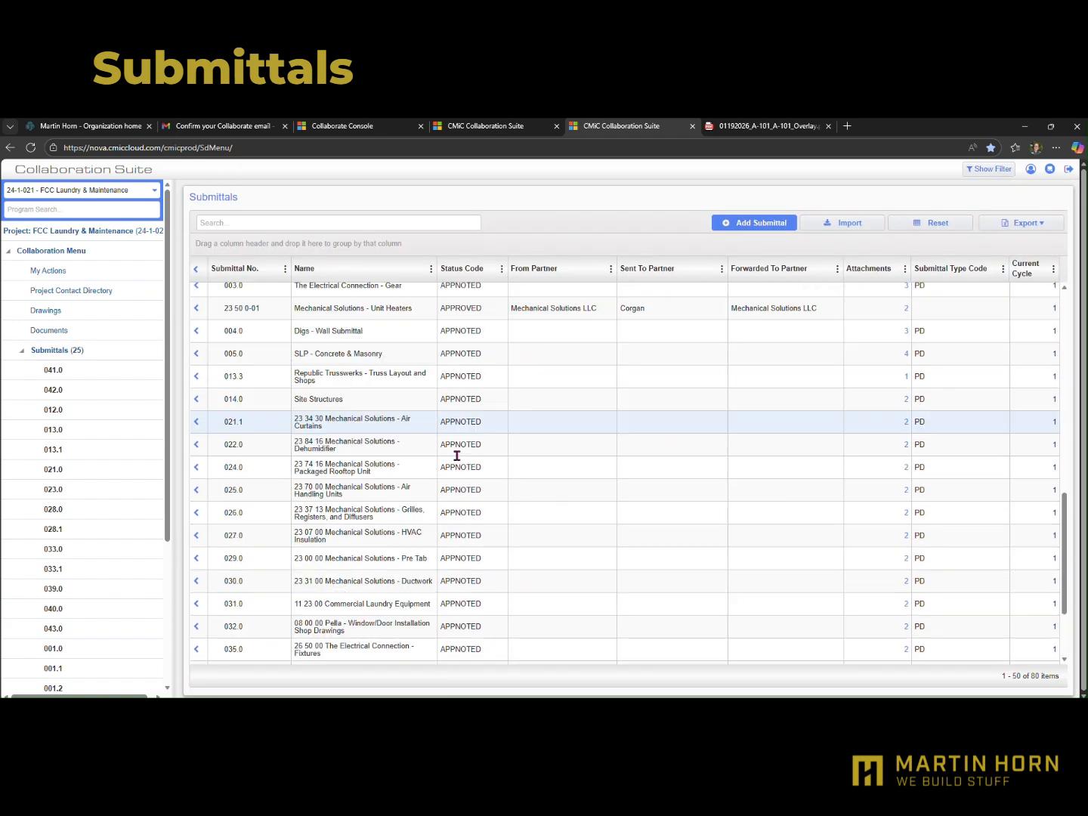
# Look through the project's submittal list and open submittal 012.0, Metal Railings
pyautogui.scroll(5, 456, 453)
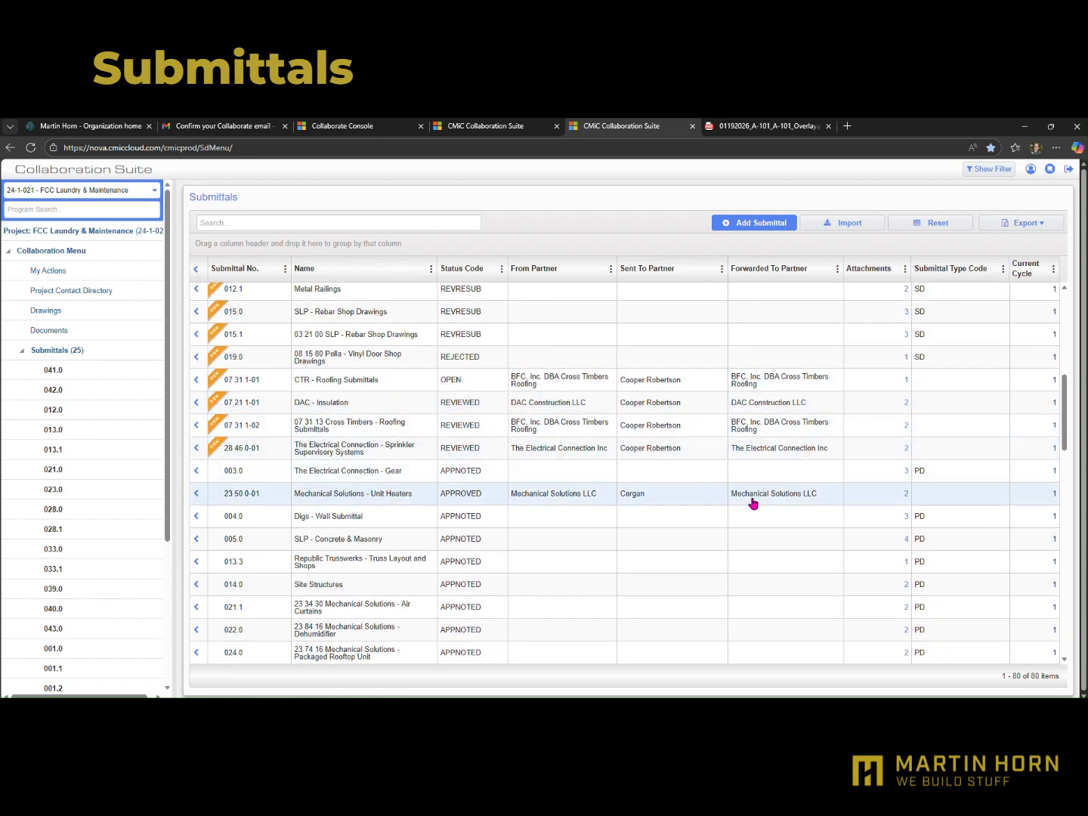
pyautogui.scroll(-2, 461, 485)
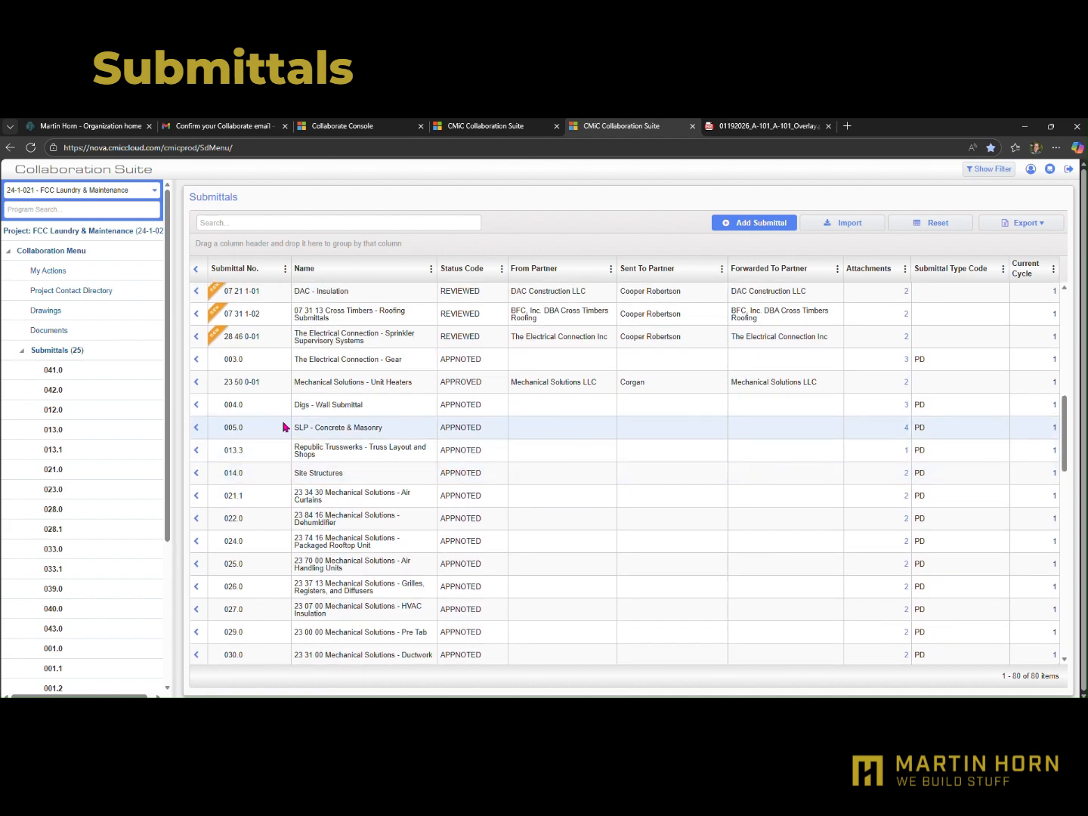
pyautogui.scroll(3, 227, 385)
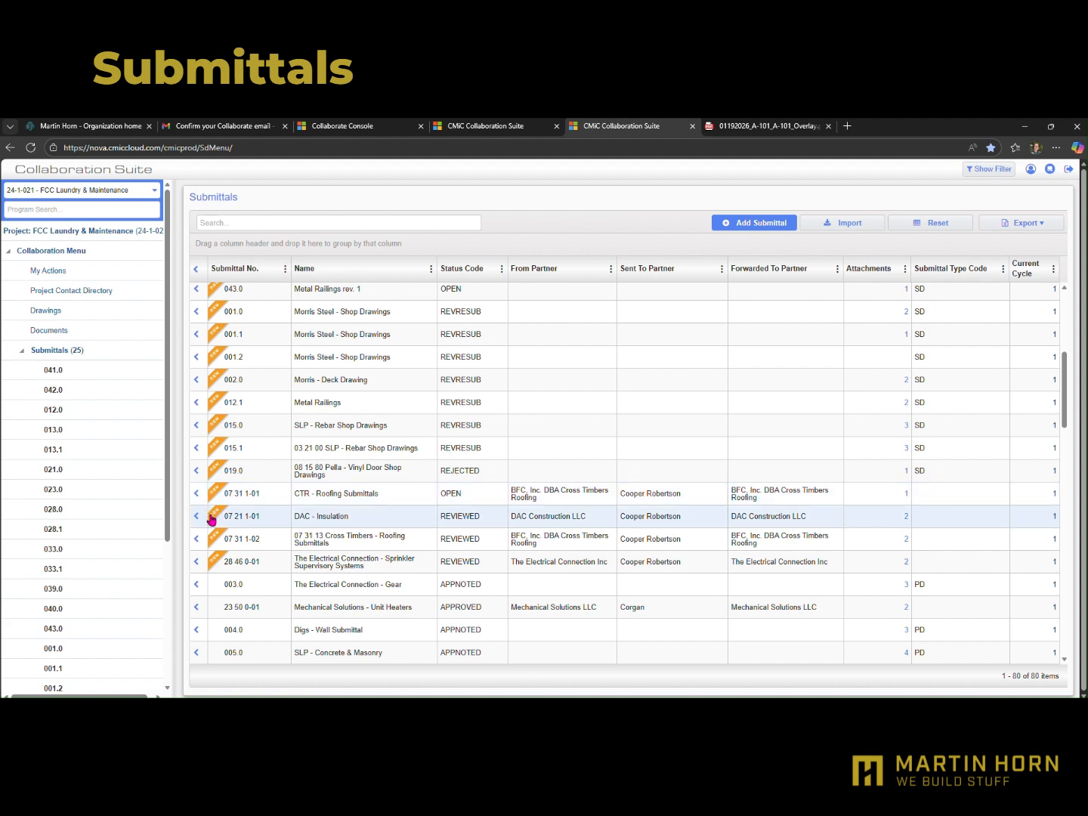
pyautogui.scroll(-15, 425, 495)
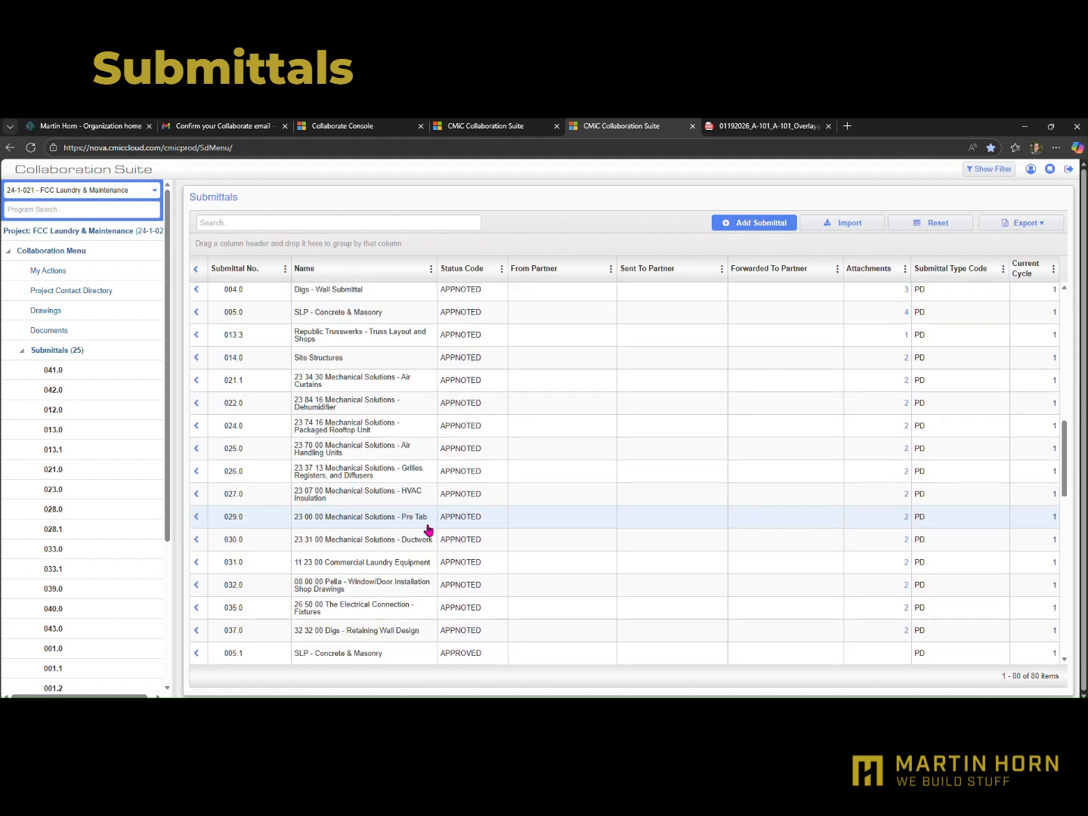
pyautogui.scroll(-2, 444, 454)
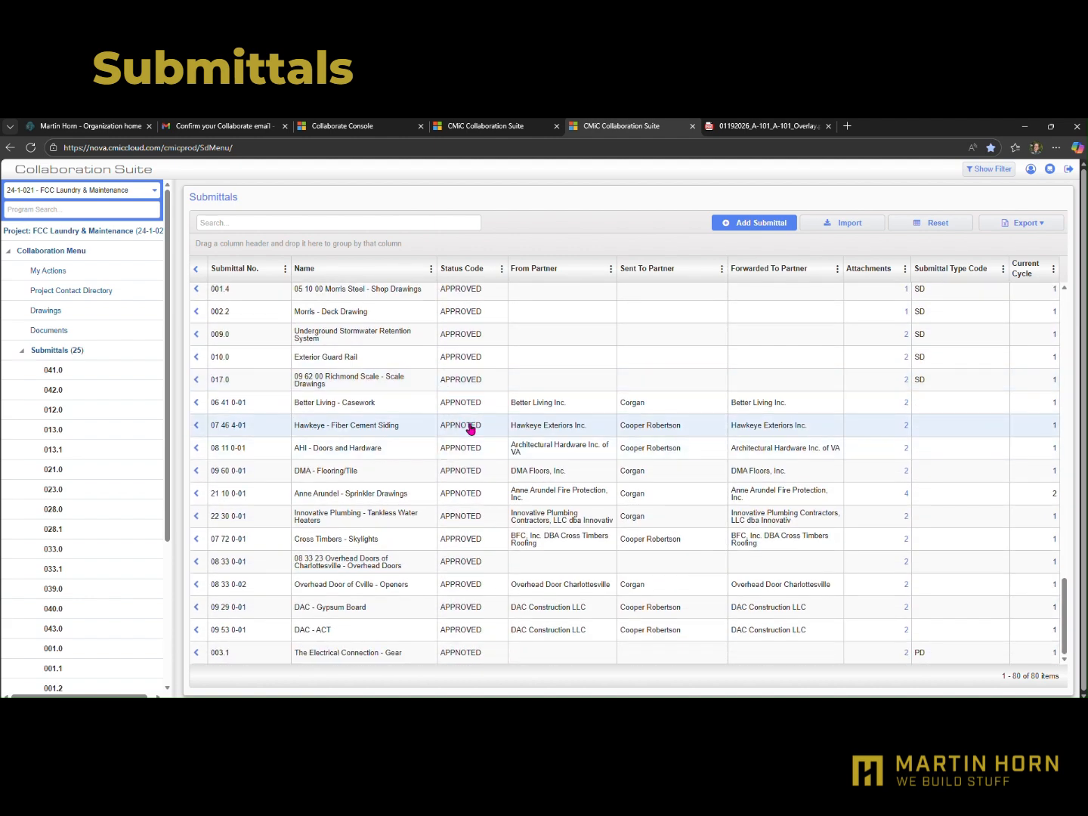
pyautogui.scroll(20, 503, 539)
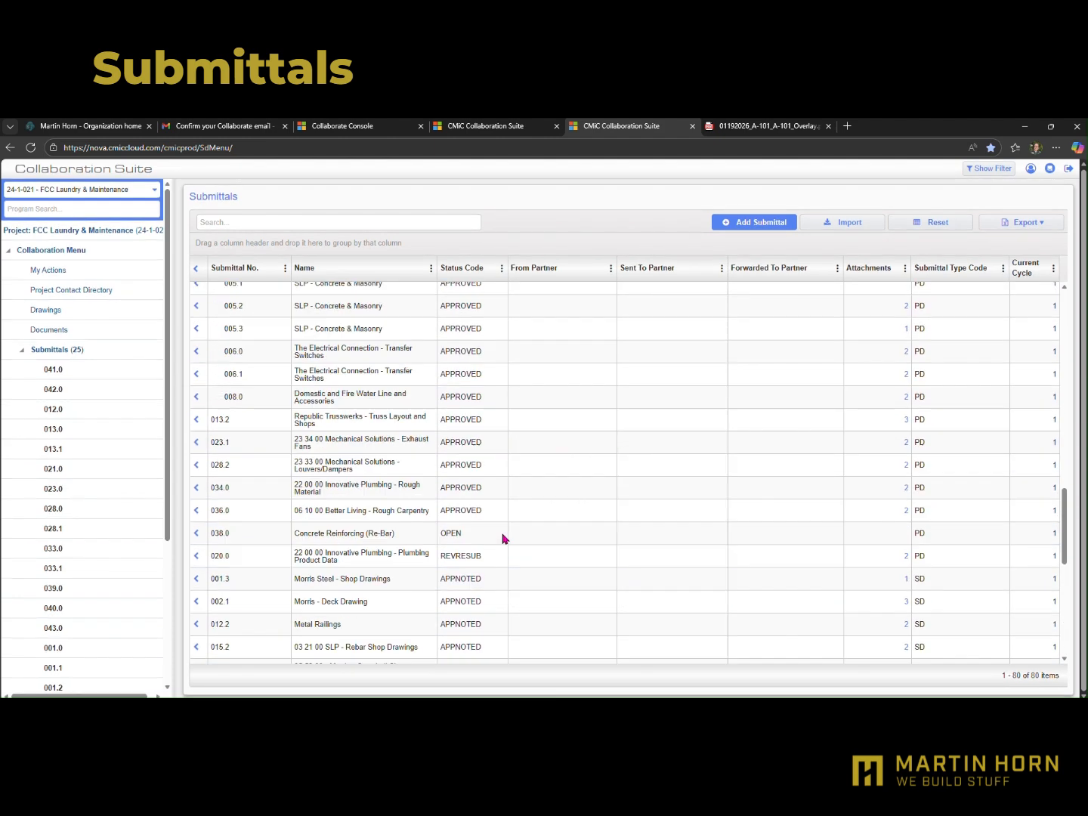
pyautogui.click(343, 339)
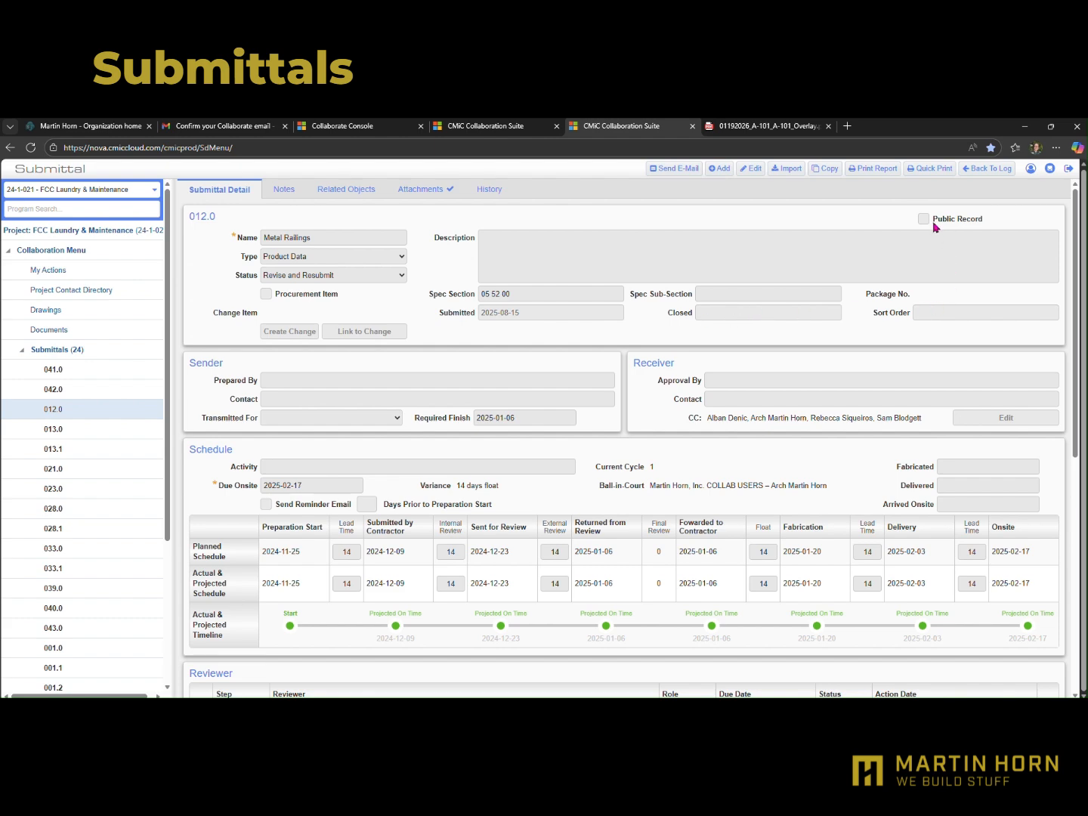
# Review the schedule, reviewers, documents, notes and attachment list of submittal 012.0
pyautogui.scroll(-5, 533, 398)
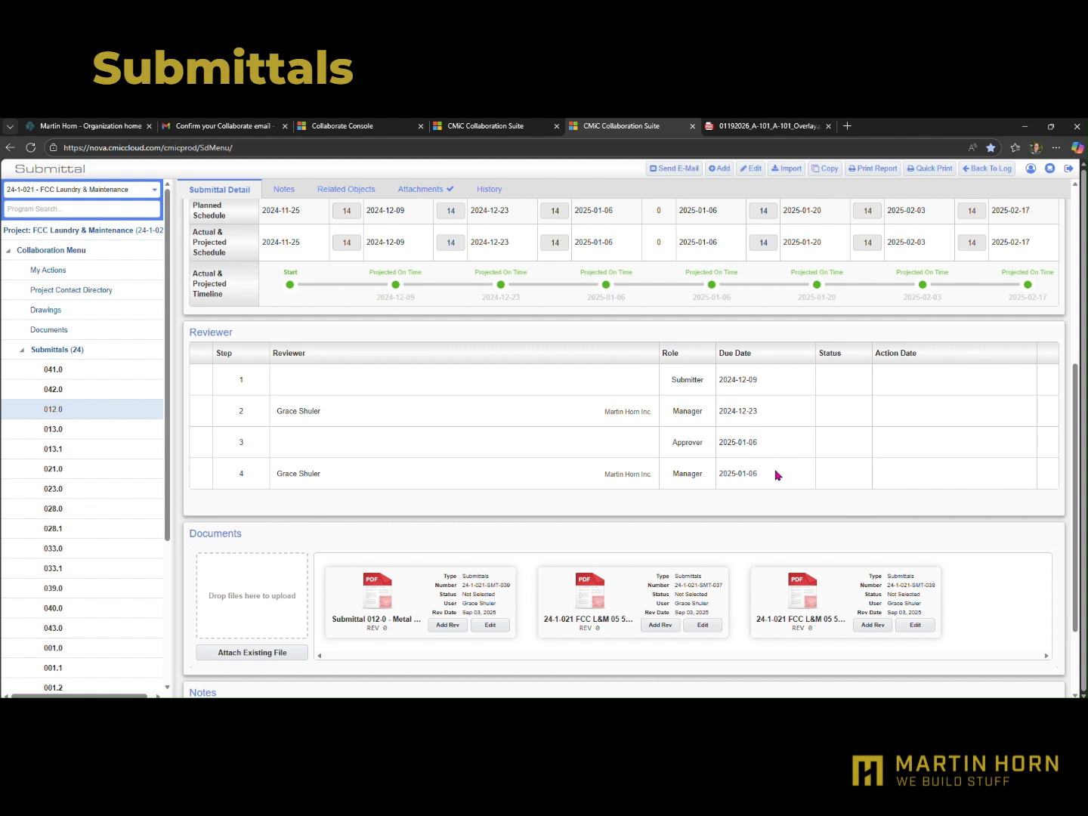
pyautogui.scroll(-2, 570, 573)
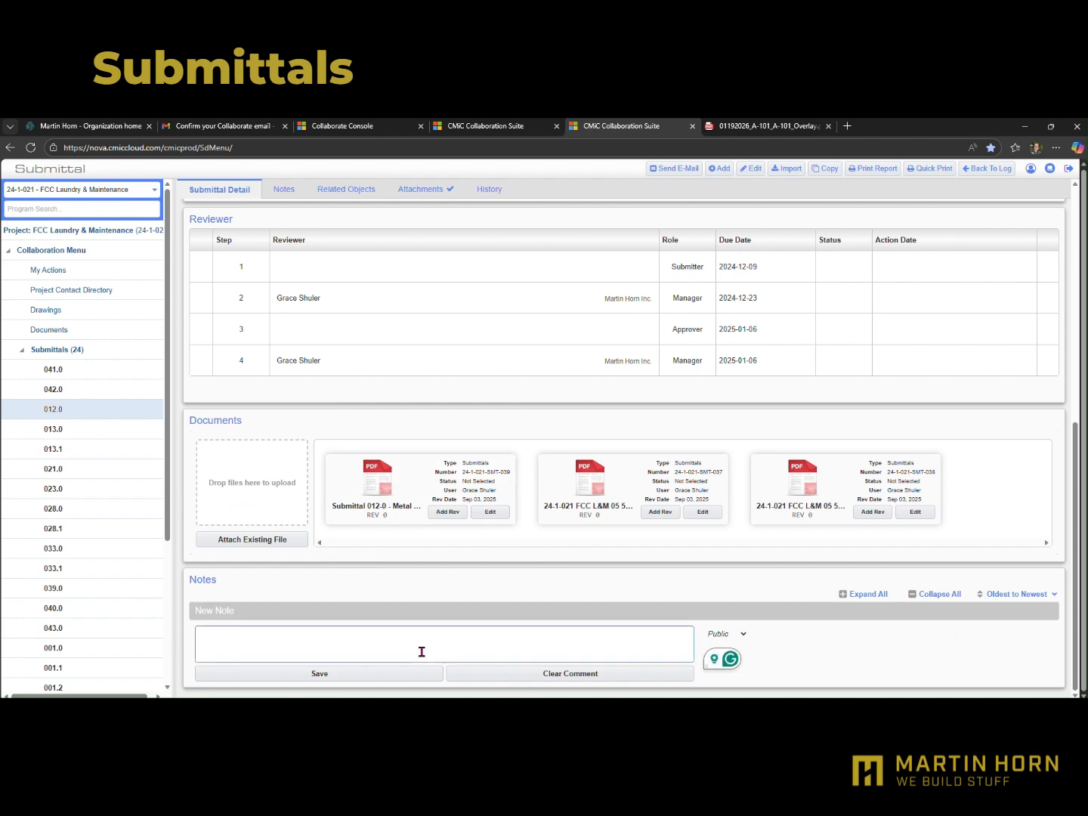
pyautogui.scroll(6, 576, 655)
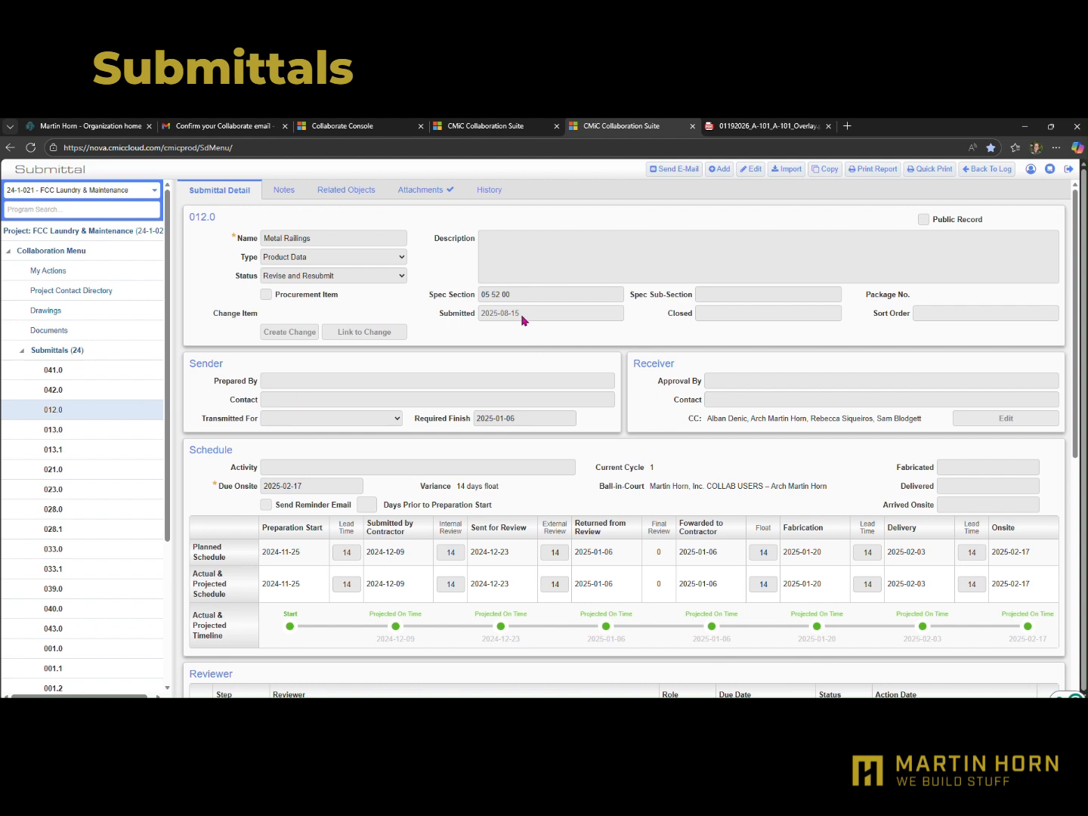
pyautogui.click(417, 189)
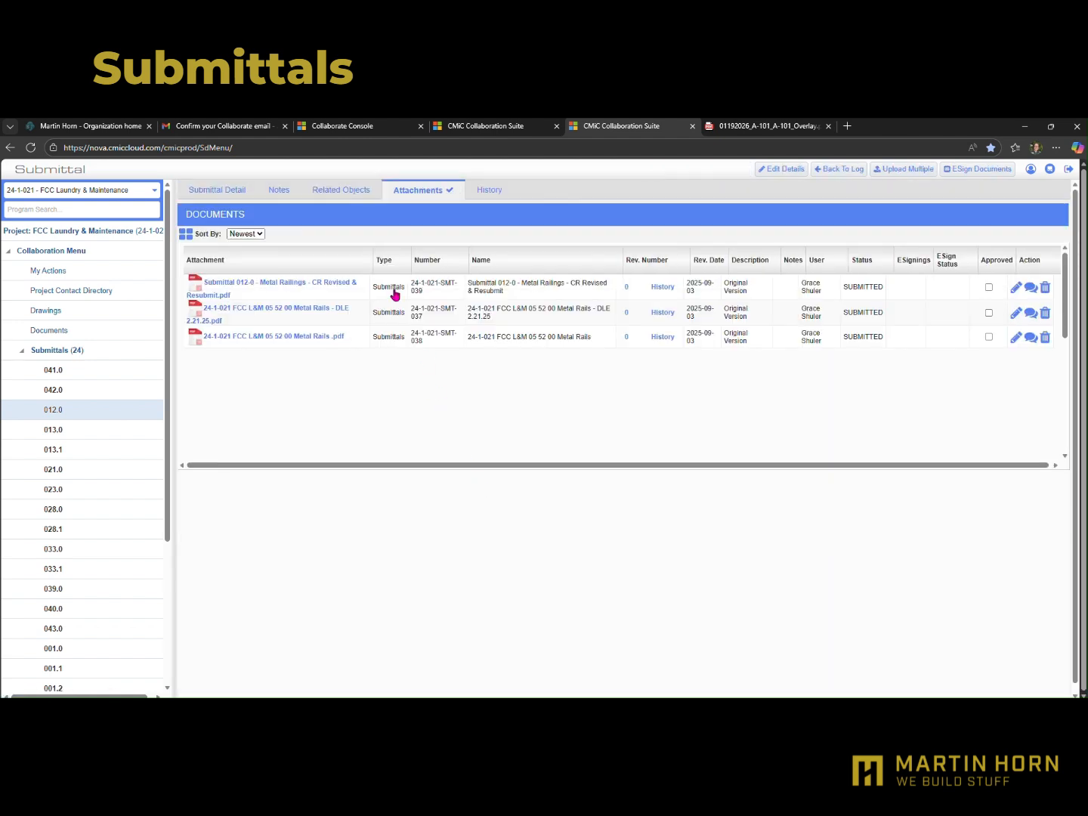
pyautogui.click(224, 192)
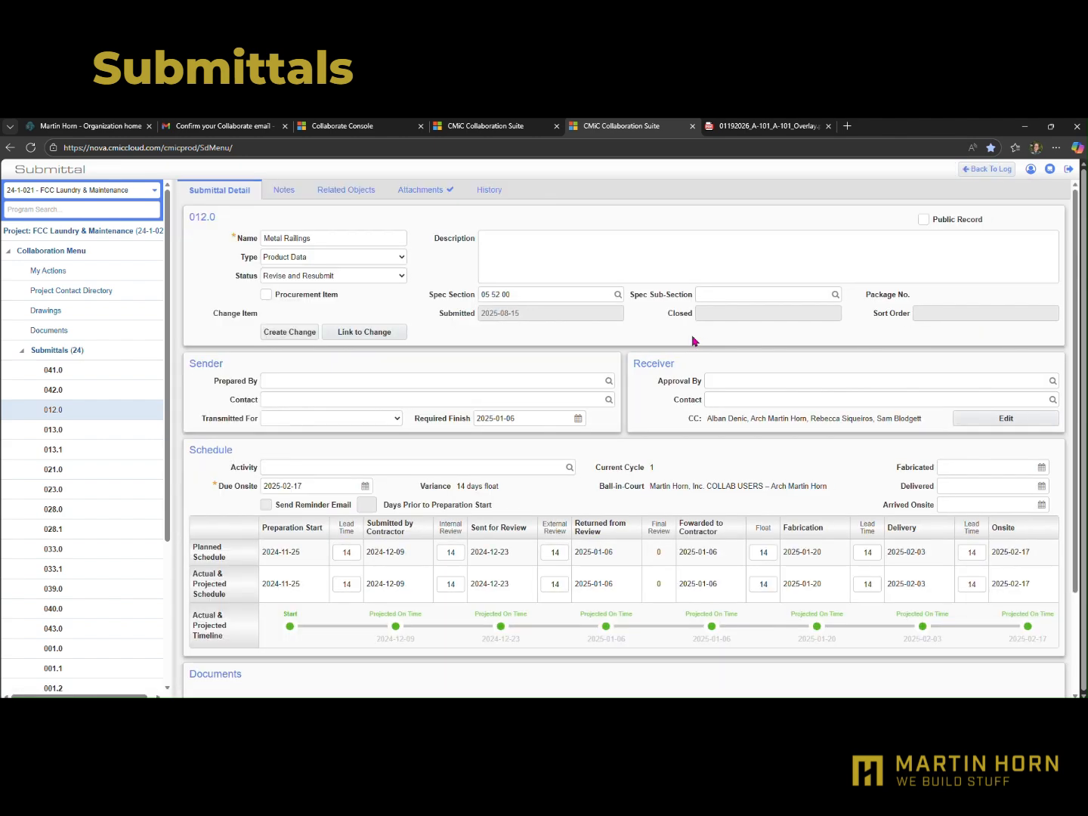
pyautogui.scroll(-6, 663, 447)
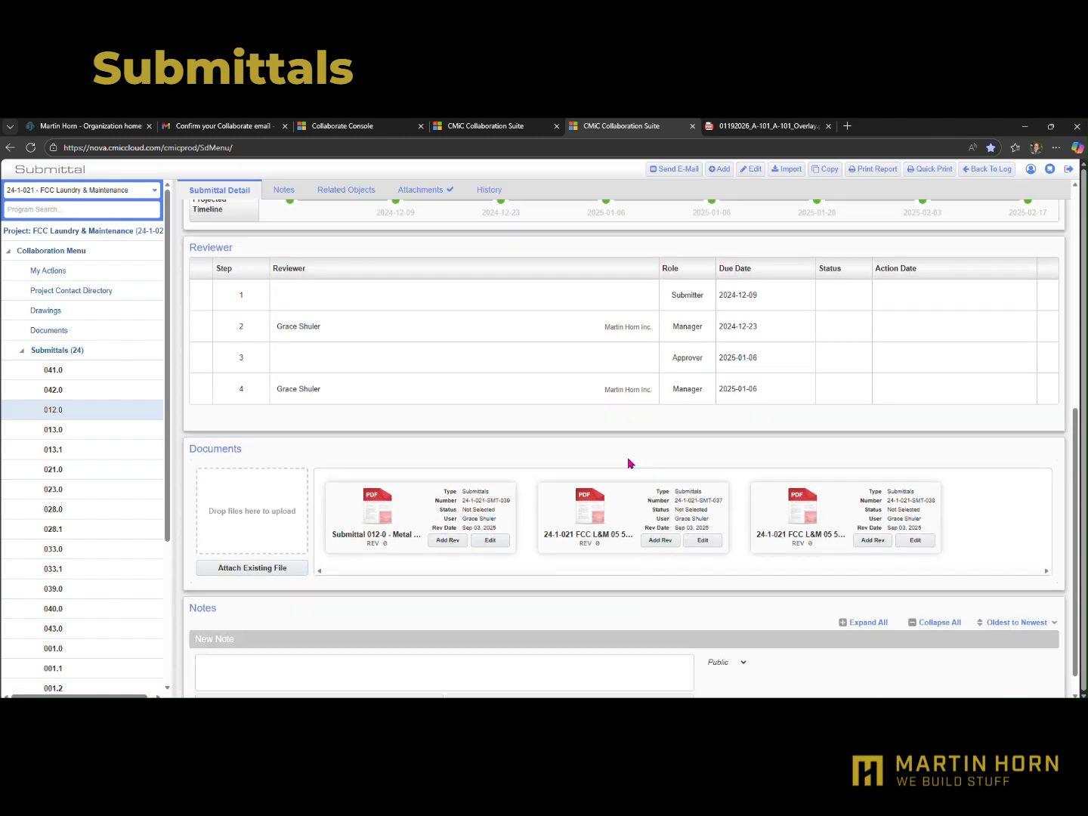
pyautogui.scroll(4, 627, 462)
pyautogui.scroll(3, 628, 463)
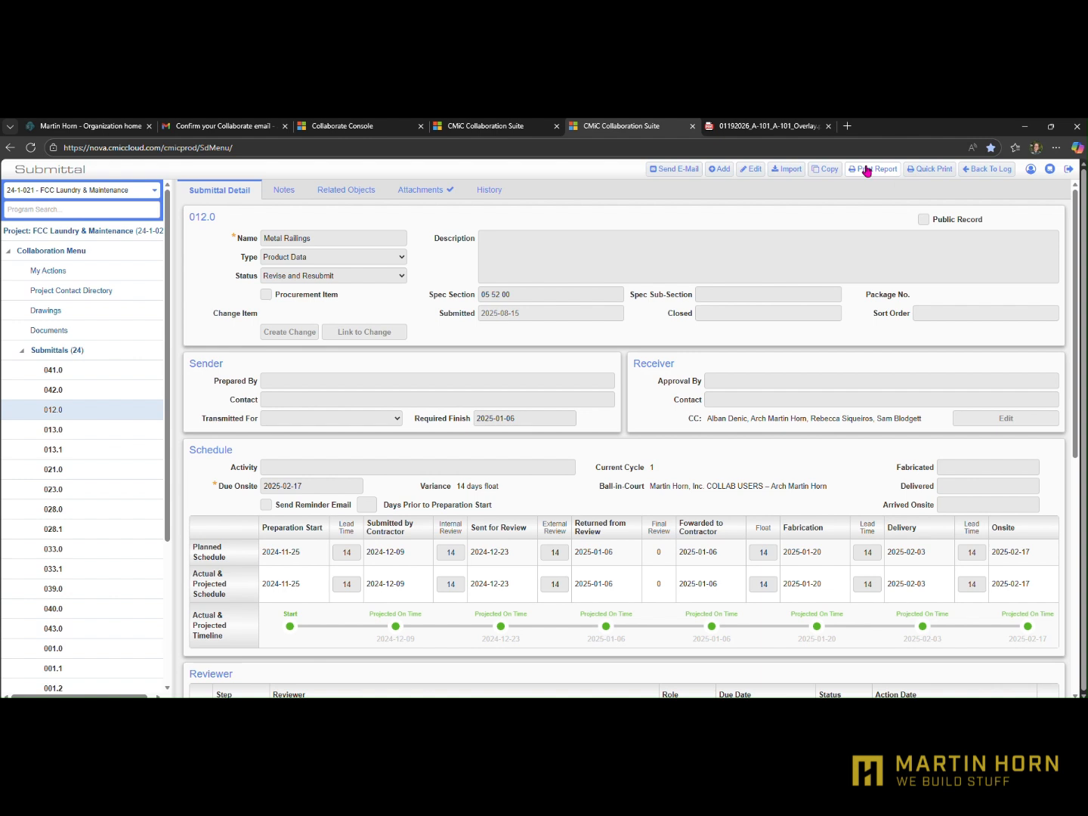
# Run the Martin Horn Submittal report for 012.0 with the MH Submittal template, no embedded attachments and DOCX preview output
pyautogui.click(874, 169)
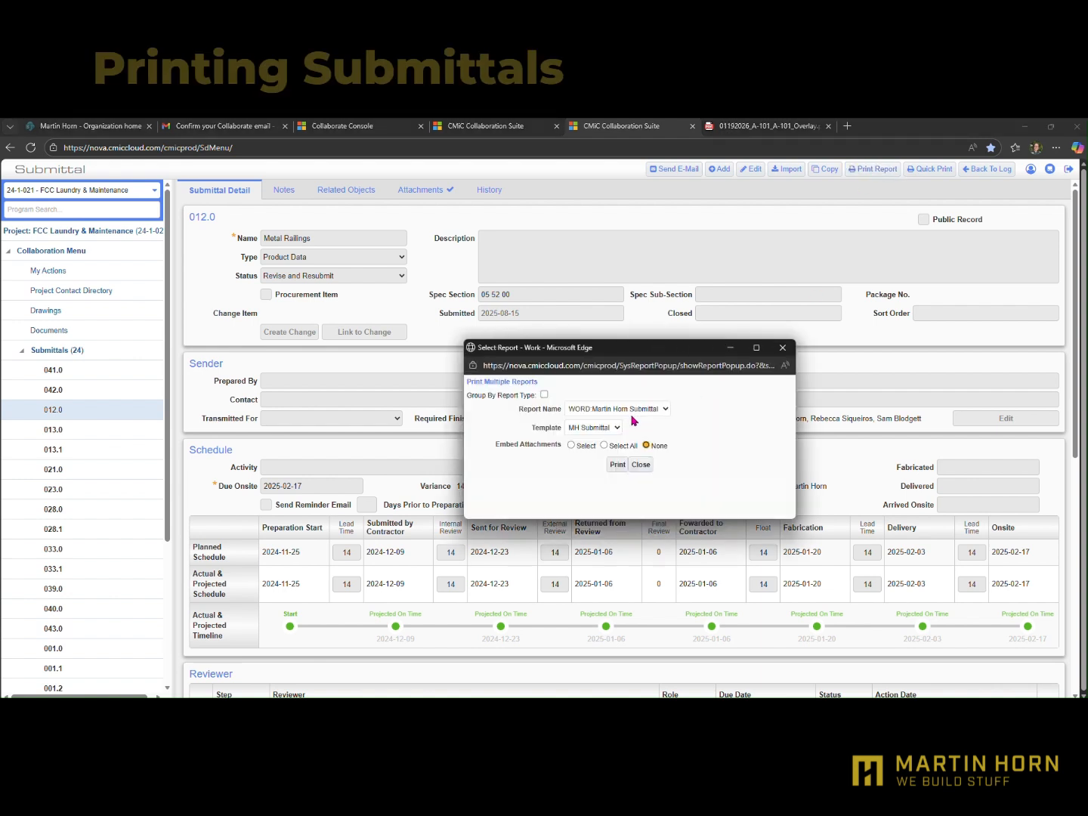
pyautogui.click(617, 466)
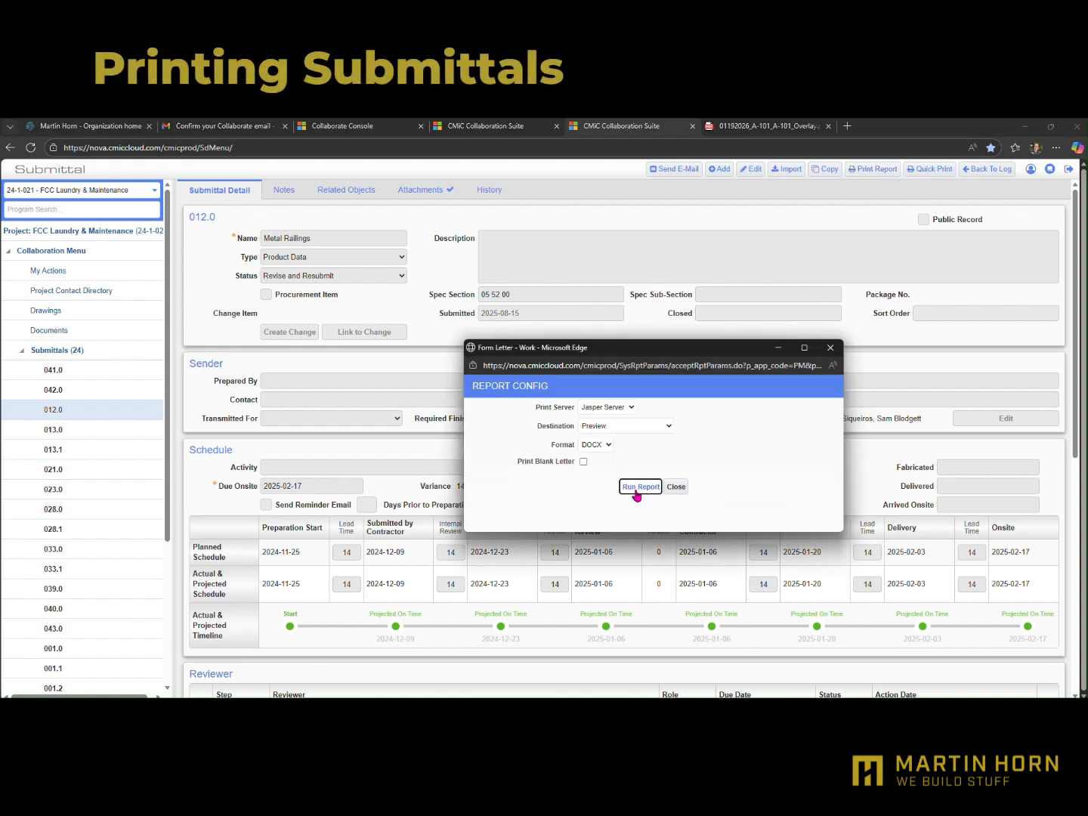
pyautogui.click(639, 487)
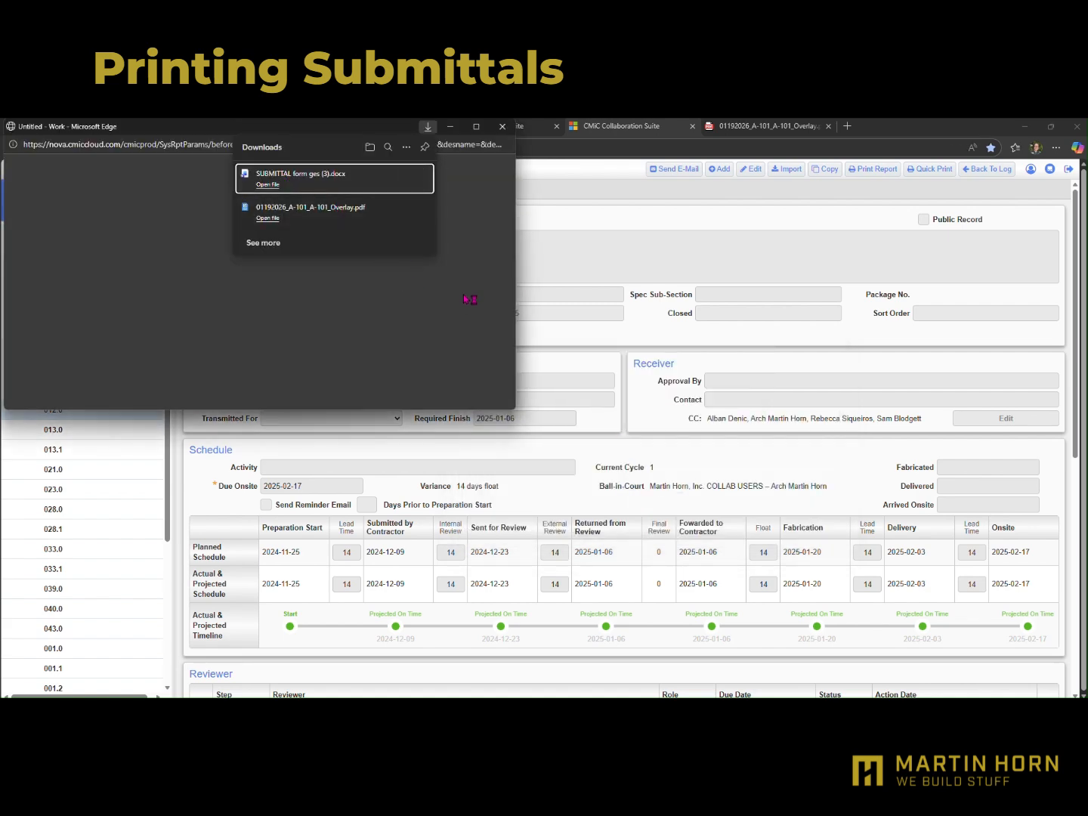
# Open the downloaded "SUBMITTAL form ges (3).docx" report, look through it and close it
pyautogui.click(308, 194)
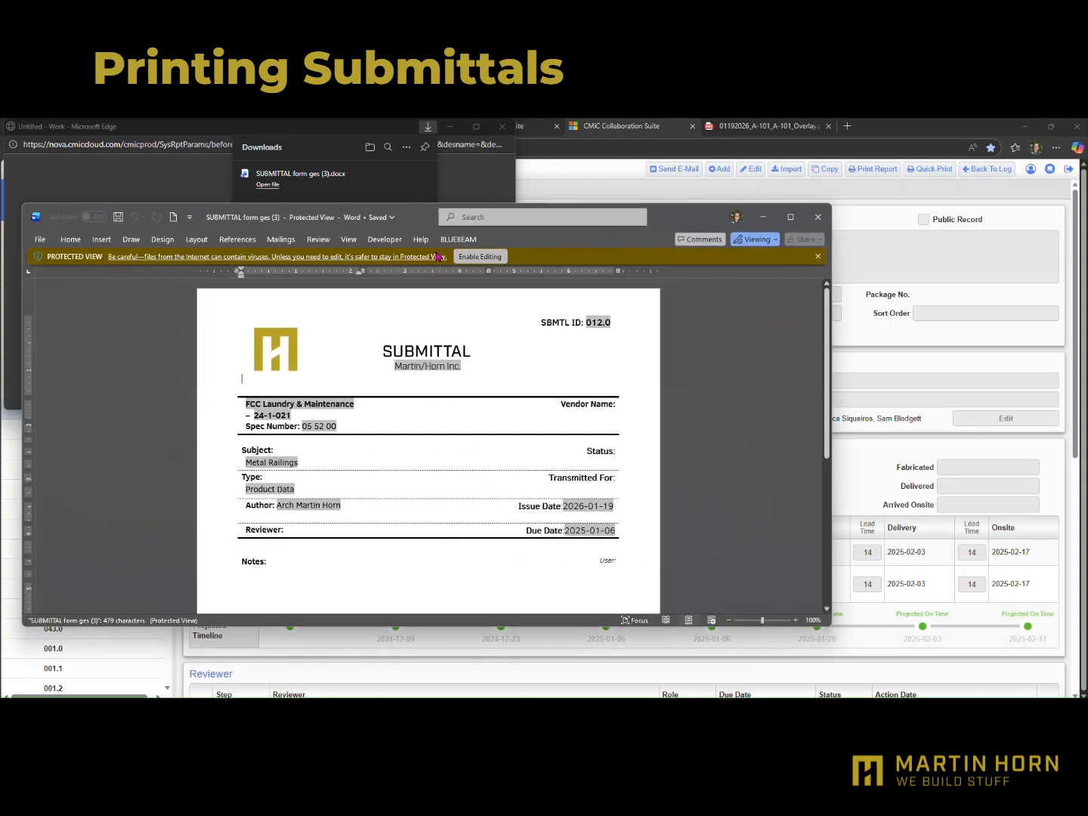
pyautogui.scroll(-2, 482, 451)
pyautogui.scroll(-2, 476, 449)
pyautogui.scroll(4, 533, 439)
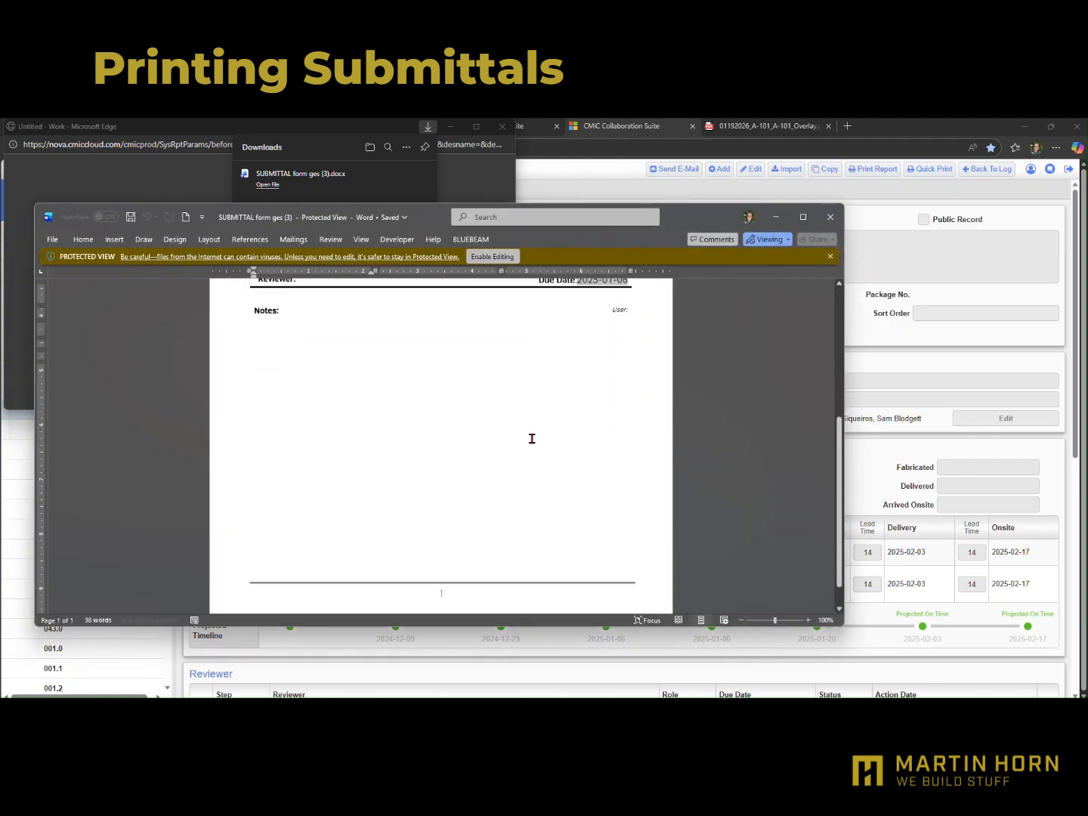
pyautogui.click(830, 217)
# Open the "SUBMITTAL form ges (2).pdf" report and look through its cover page and embedded attachments
pyautogui.click(917, 179)
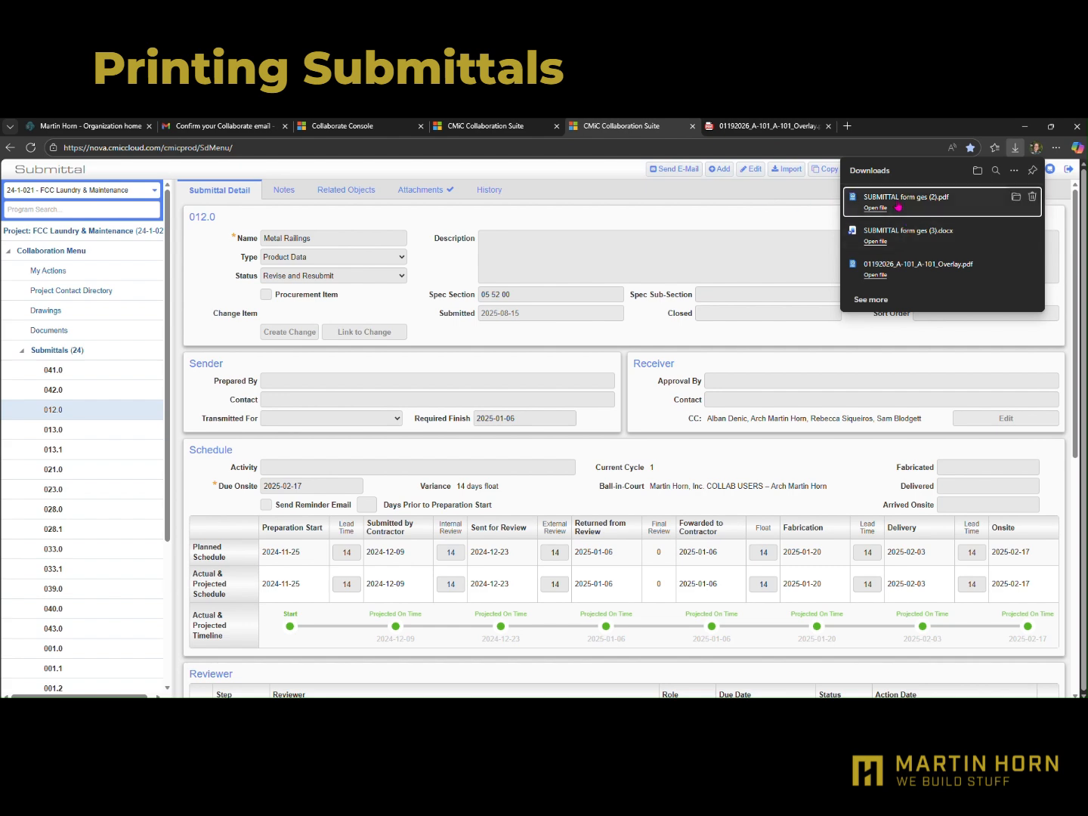
pyautogui.click(898, 208)
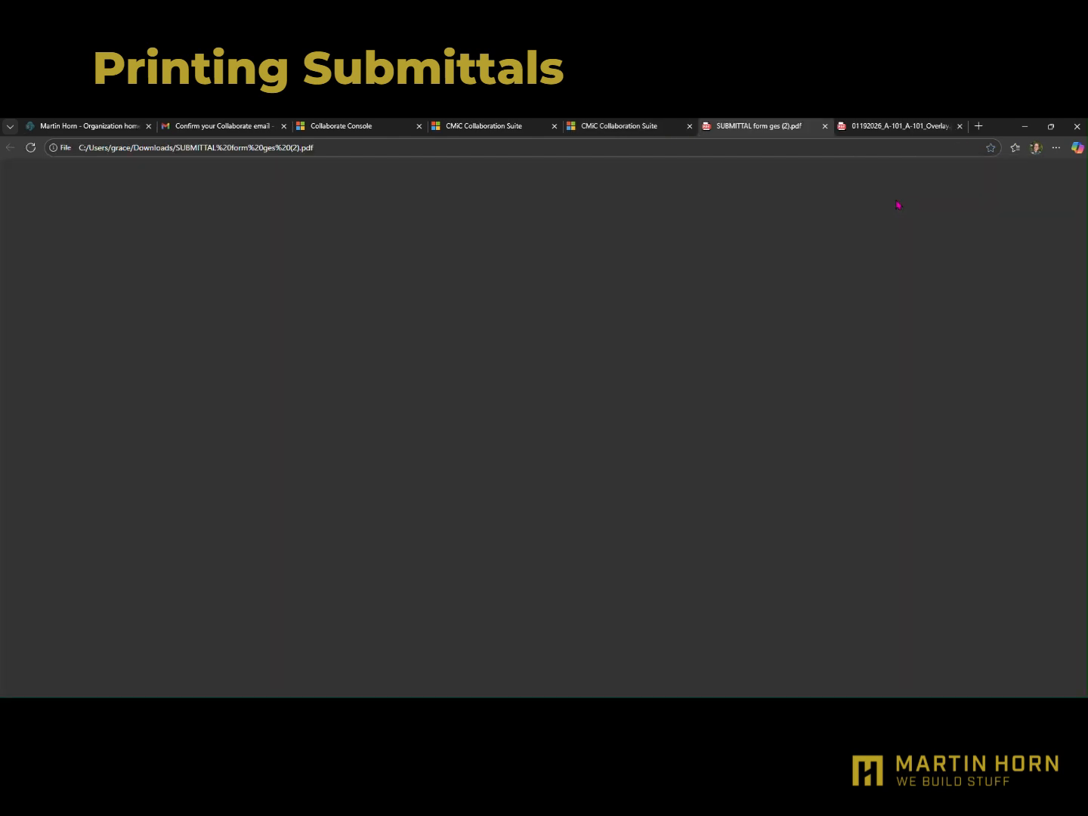
pyautogui.scroll(-1, 583, 357)
pyautogui.scroll(-8, 583, 357)
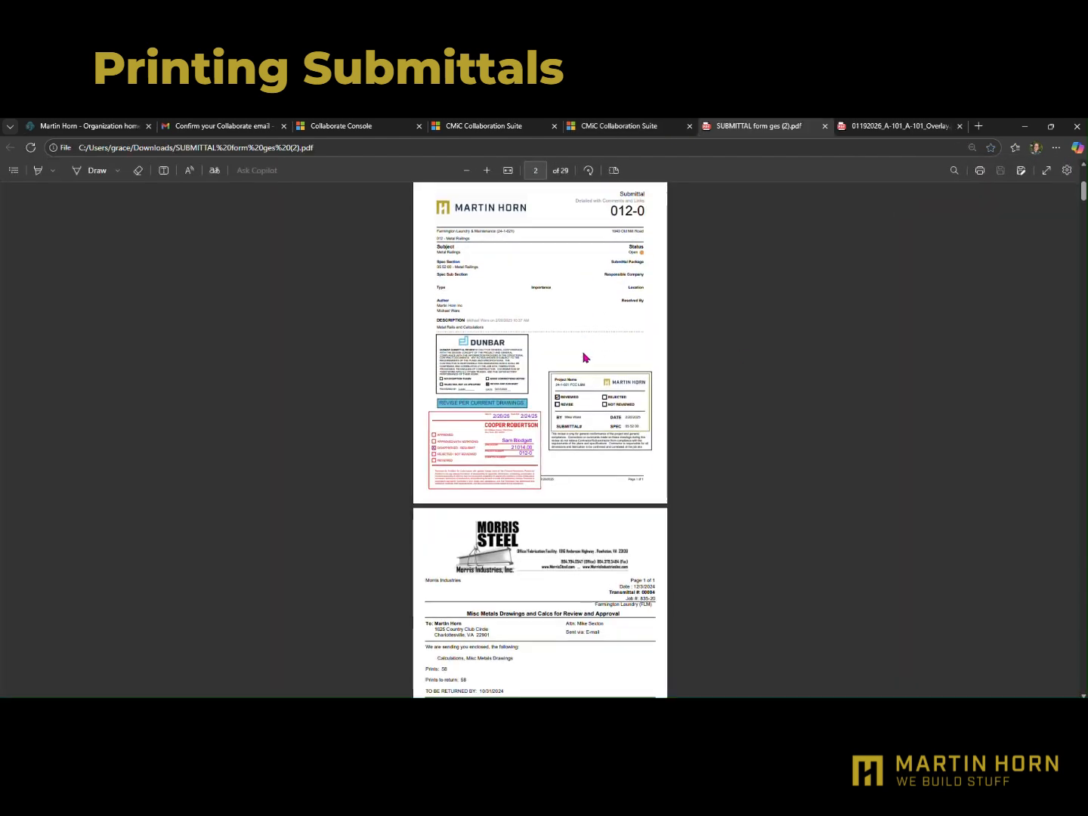
pyautogui.scroll(6, 583, 357)
pyautogui.scroll(3, 584, 357)
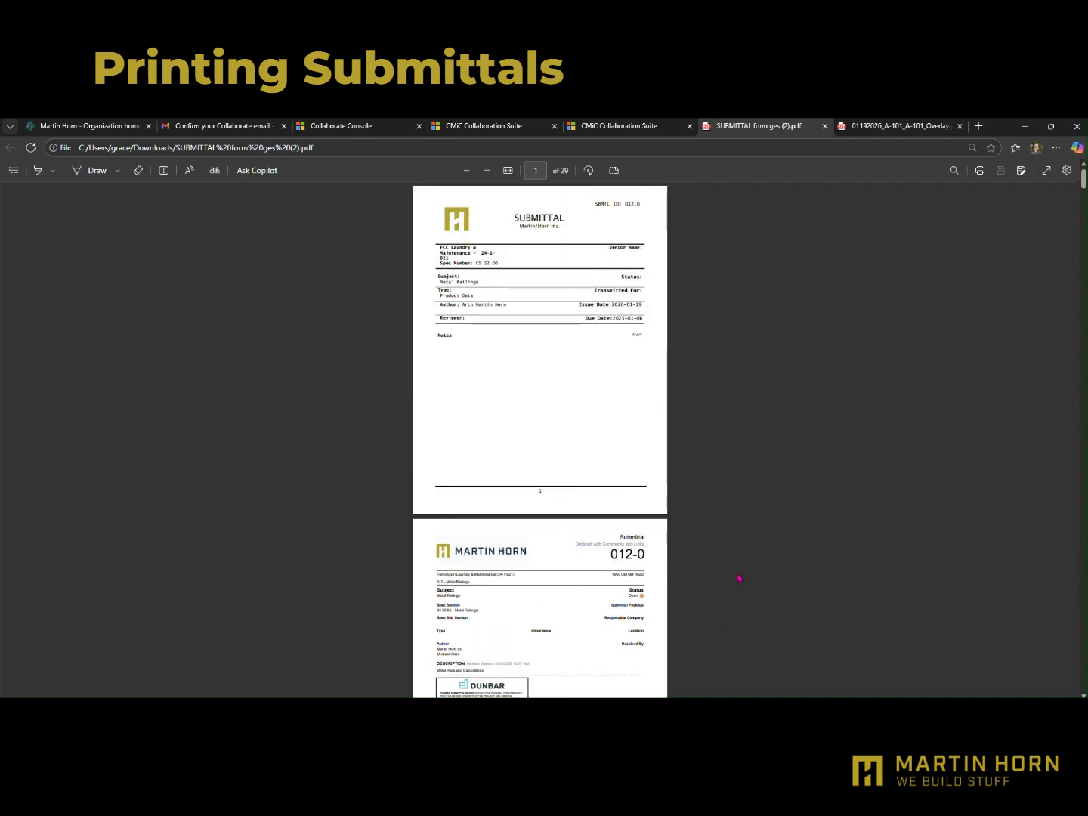
# Switch back to CMiC Collaboration Suite, view submittals 021.0 and 033.0 from the project tree and collapse the Submittals branch
pyautogui.click(656, 128)
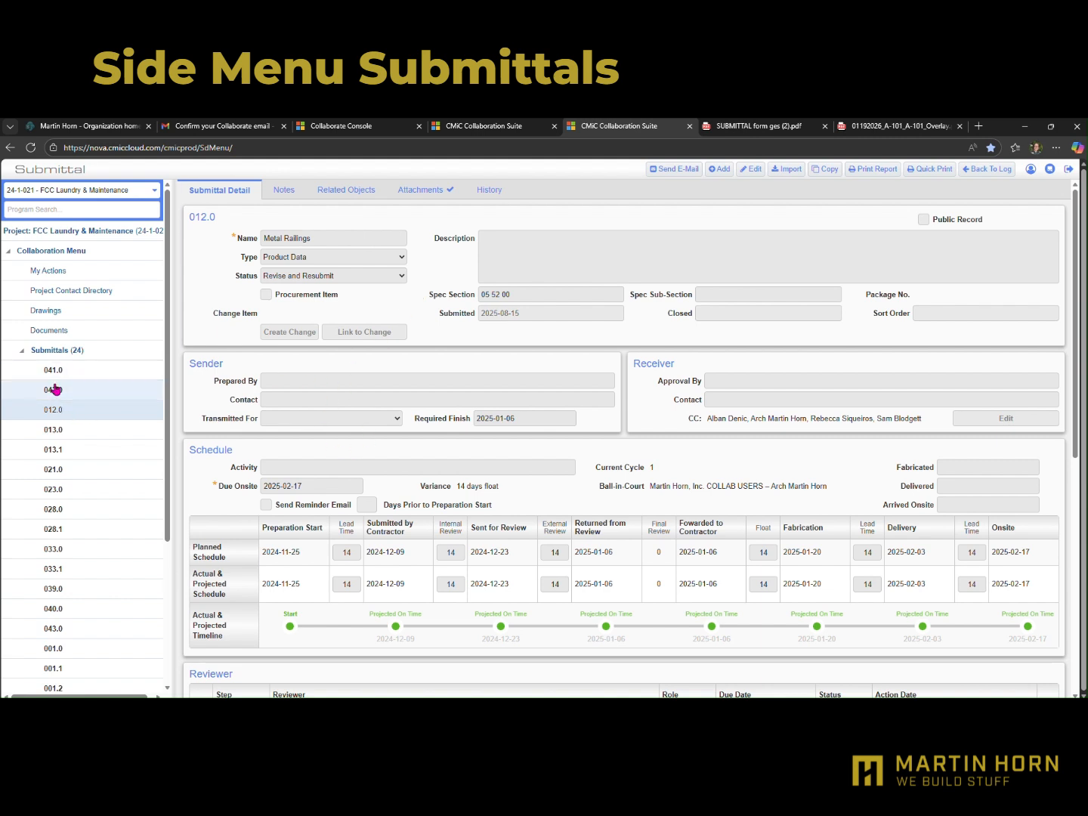
pyautogui.click(64, 471)
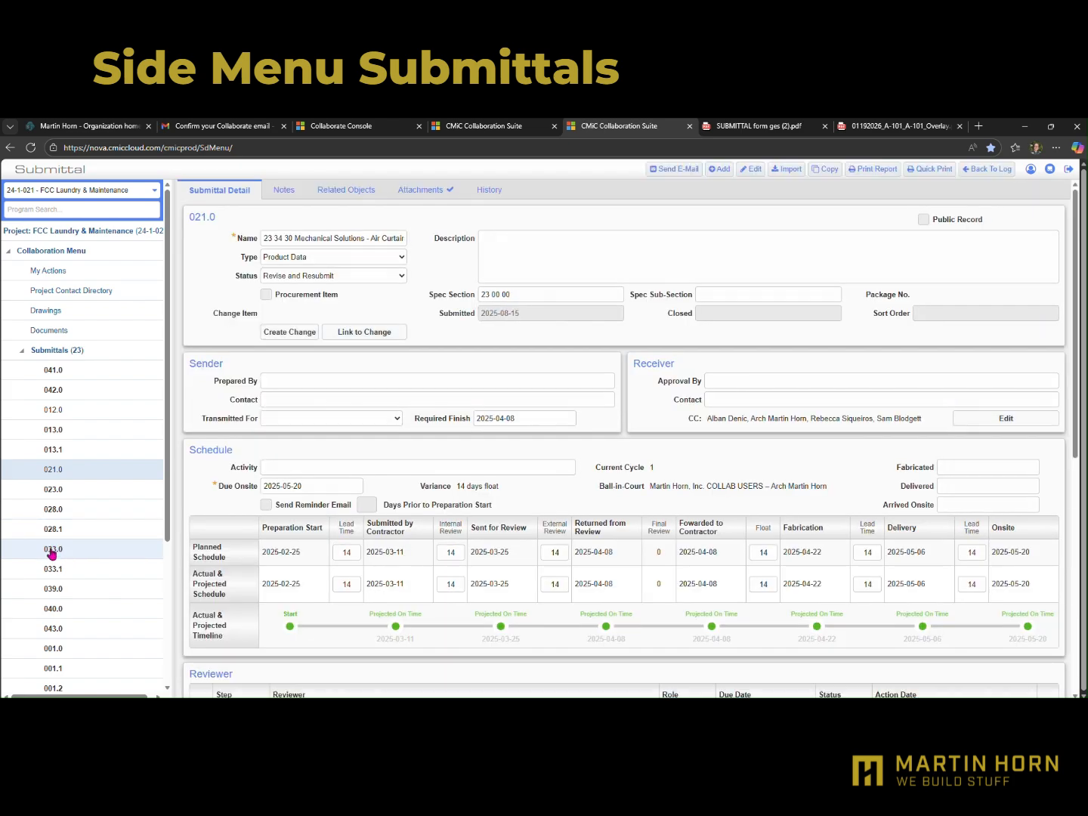
pyautogui.click(51, 550)
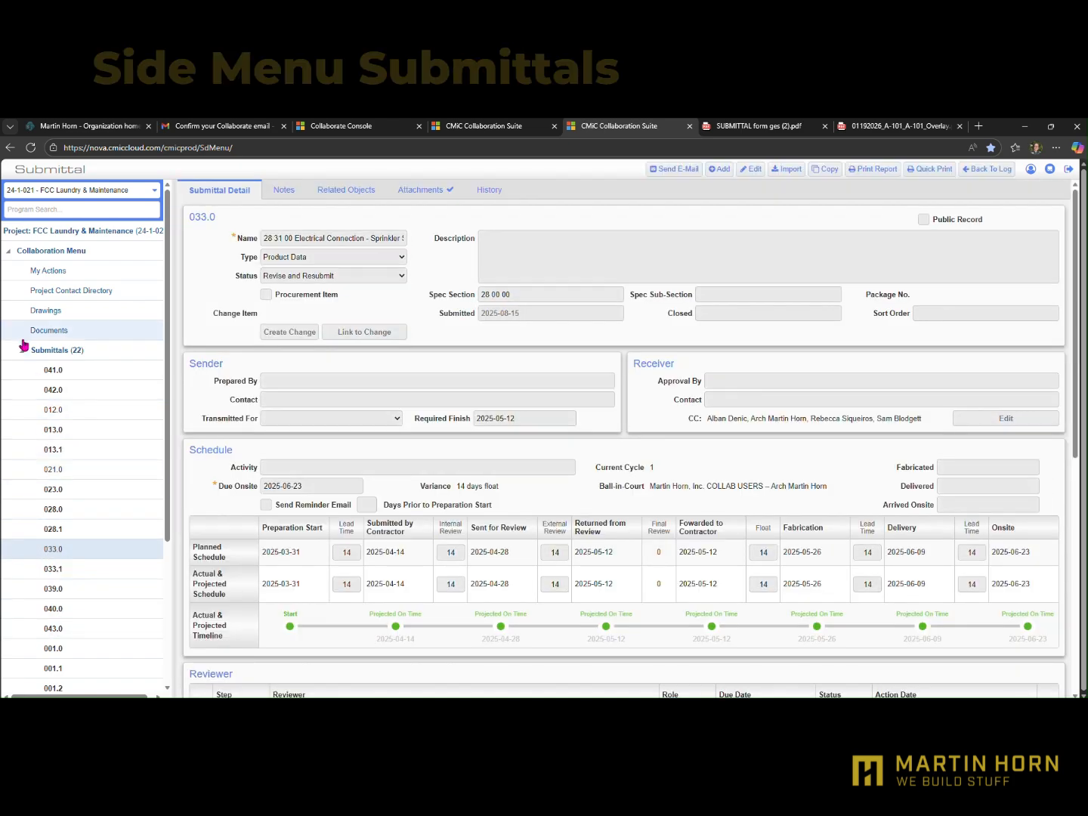
pyautogui.click(24, 348)
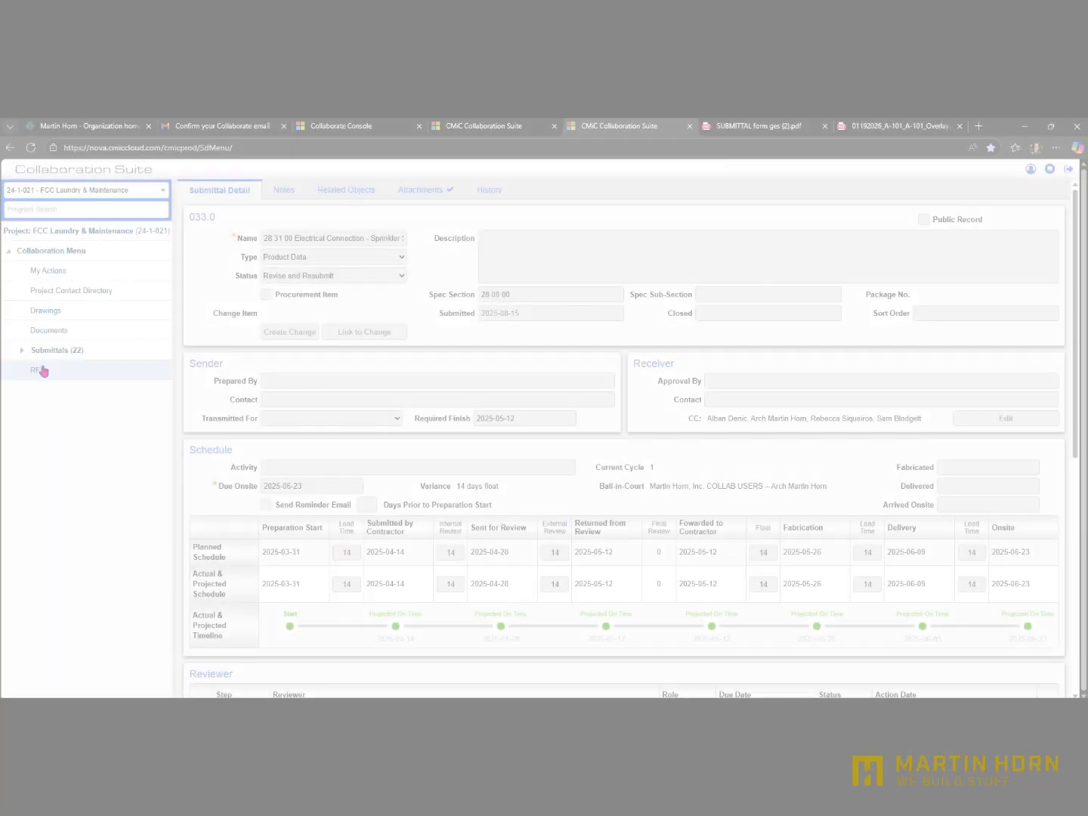
# Open RFI 0057, Mech Yard Stair Rail Slope Conflict, from the project's RFIs and examine its contacts, question and suggestion fields
pyautogui.click(40, 370)
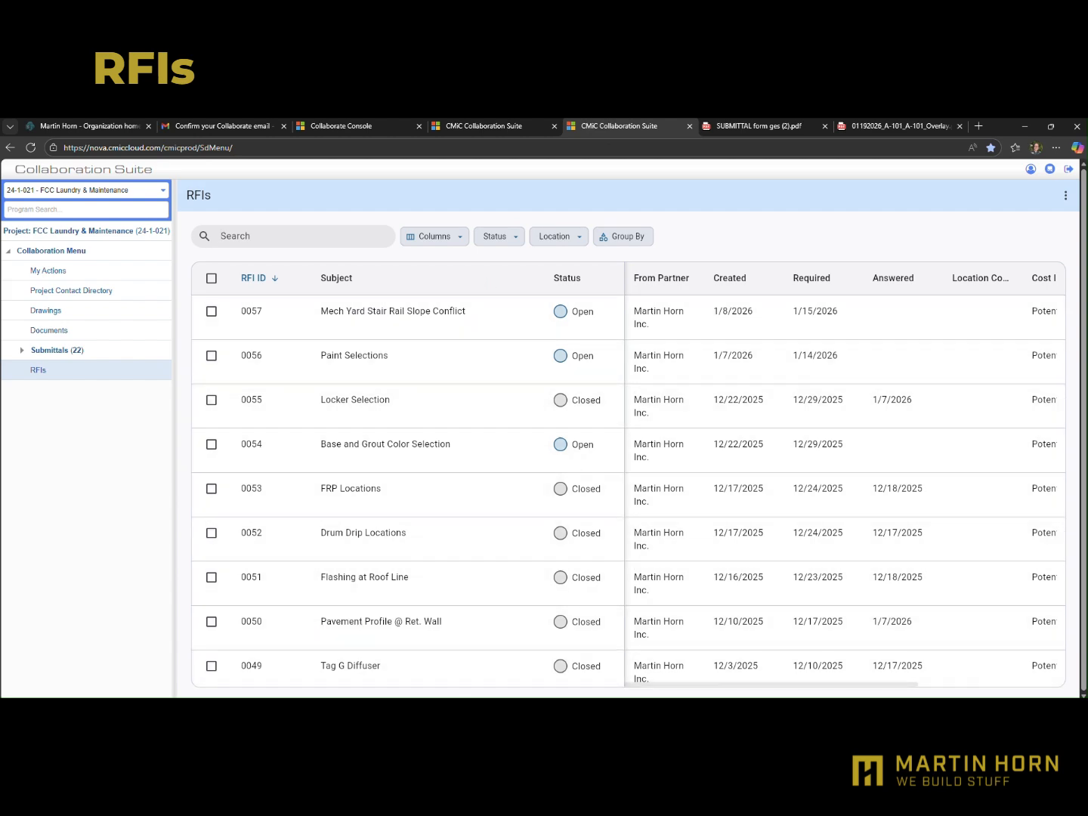
pyautogui.click(372, 318)
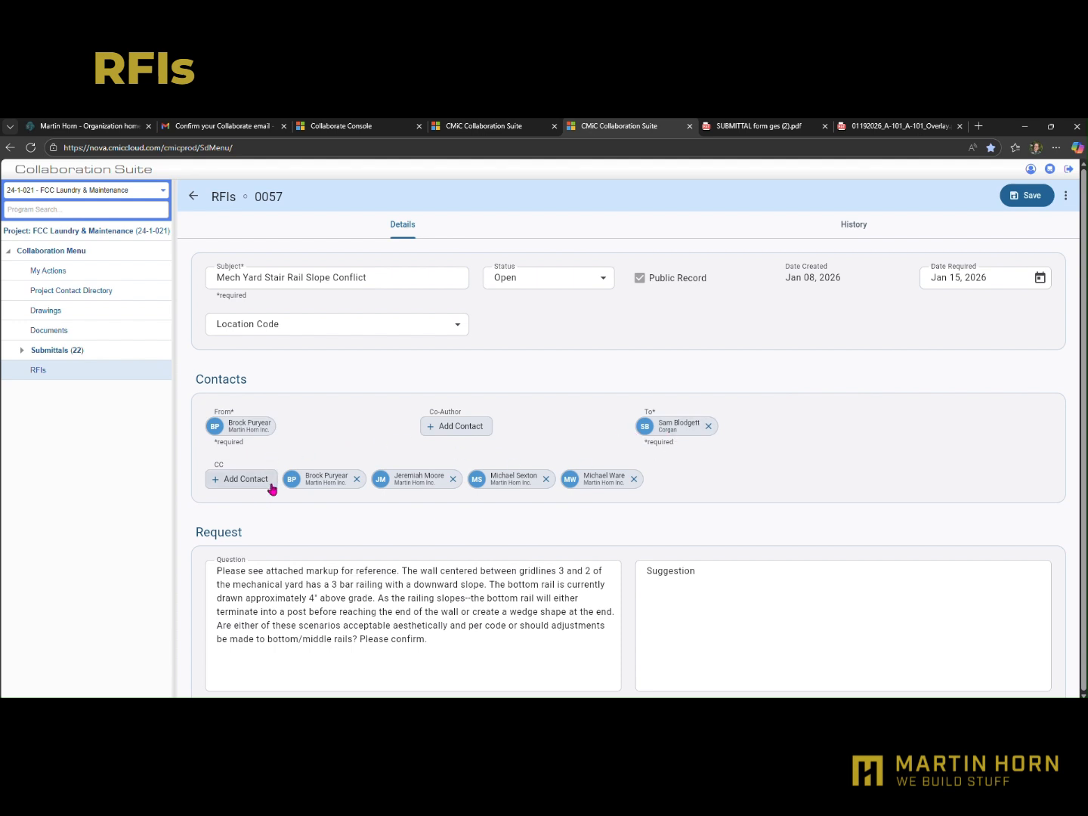
pyautogui.scroll(-3, 416, 476)
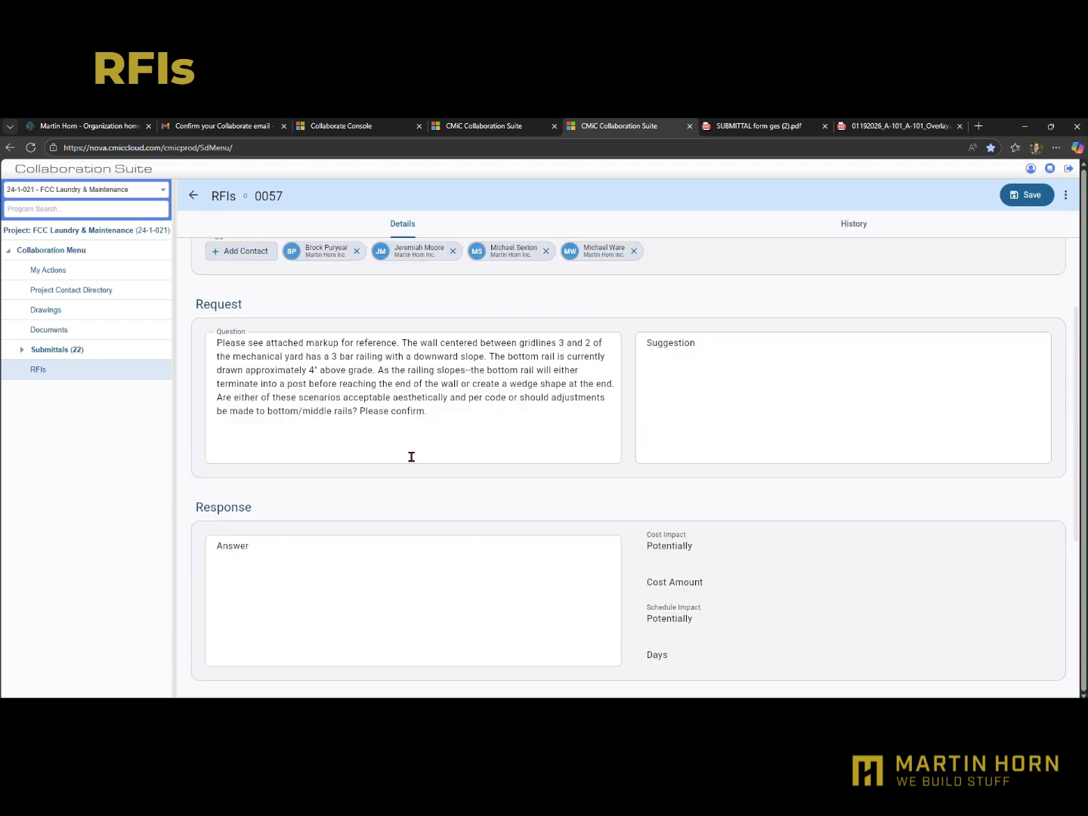
pyautogui.click(213, 343)
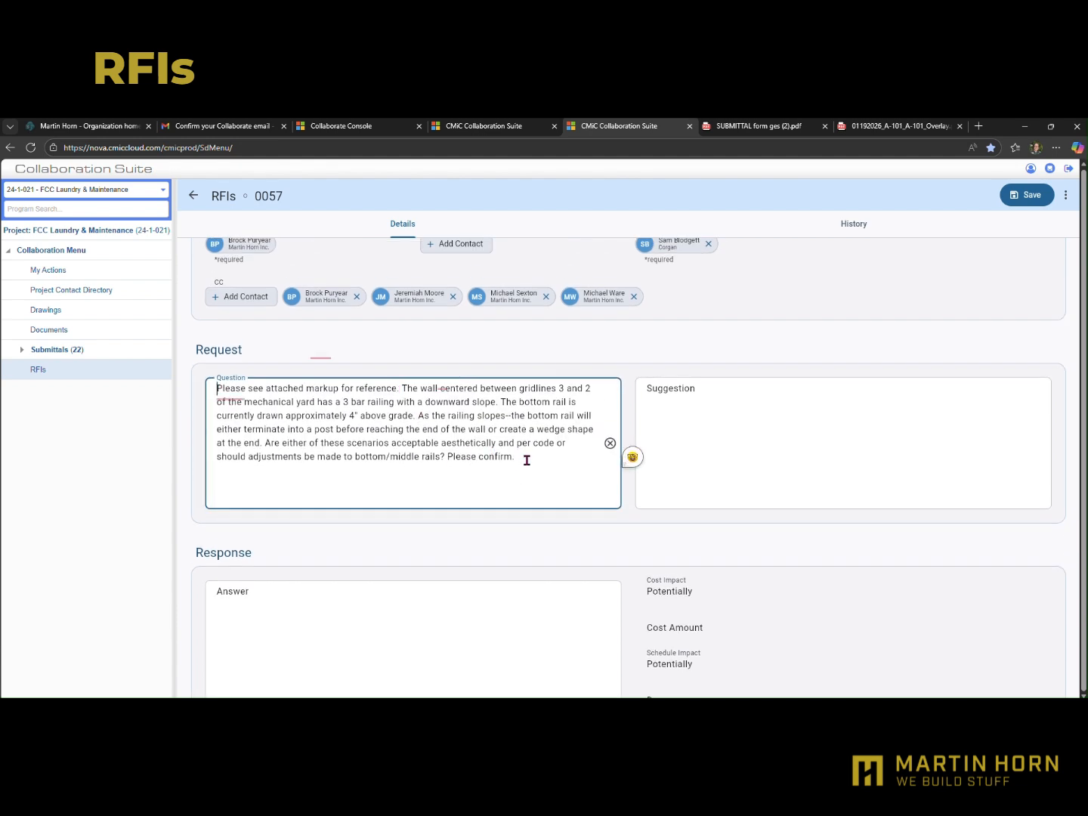
pyautogui.moveTo(526, 457); pyautogui.dragTo(185, 388)
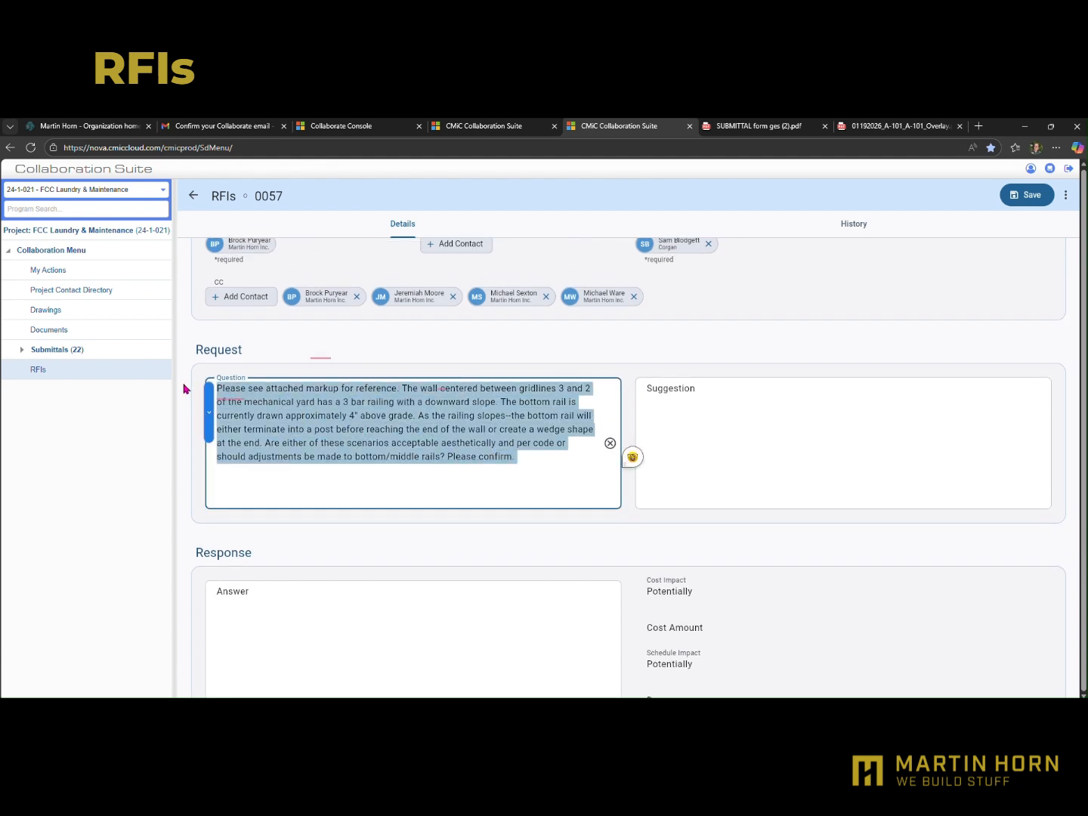
pyautogui.click(467, 367)
pyautogui.click(717, 395)
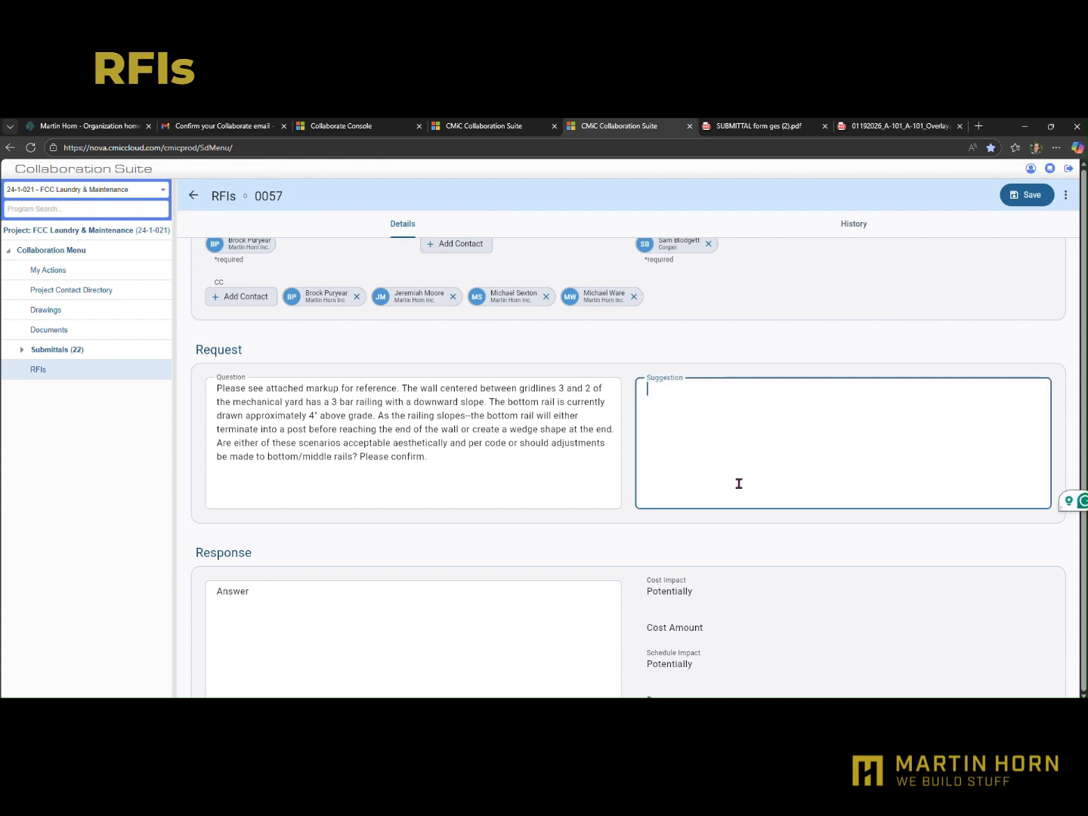
# Look over RFI 0057's response, related objects, notes and attachment sections and activate its Answer field
pyautogui.scroll(-2, 767, 438)
pyautogui.scroll(-4, 760, 442)
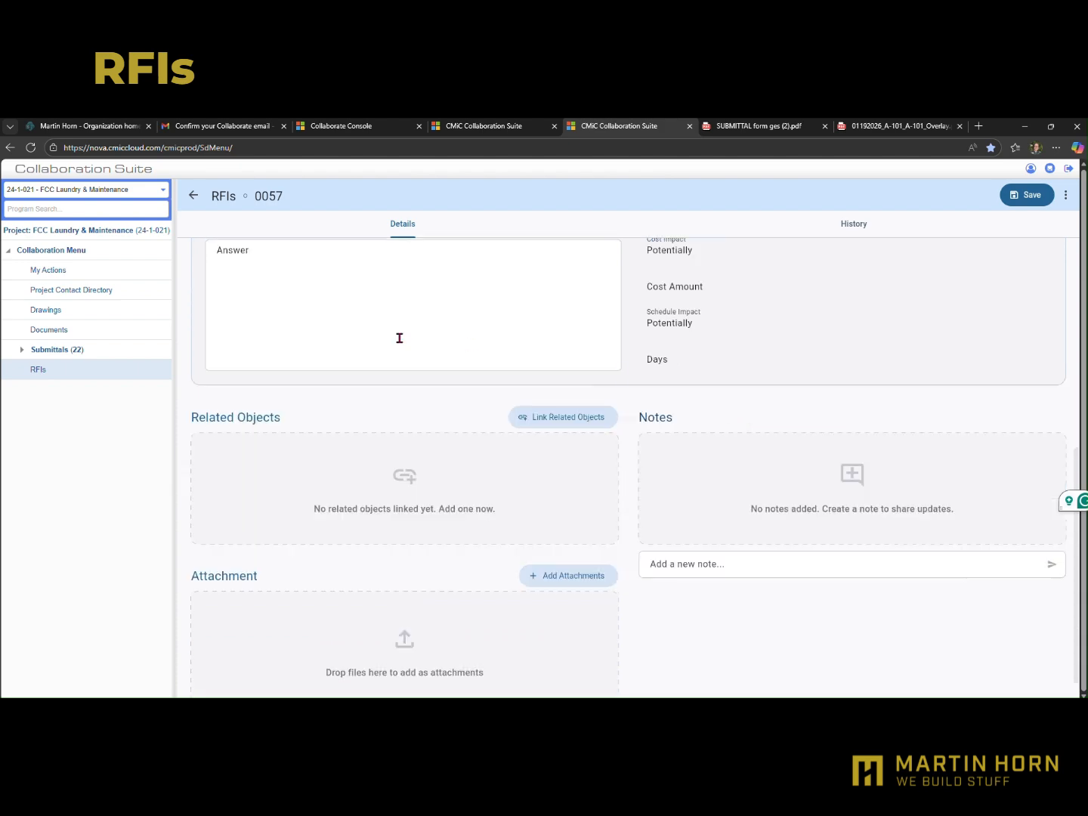
pyautogui.scroll(7, 316, 495)
pyautogui.scroll(-5, 316, 453)
pyautogui.click(273, 424)
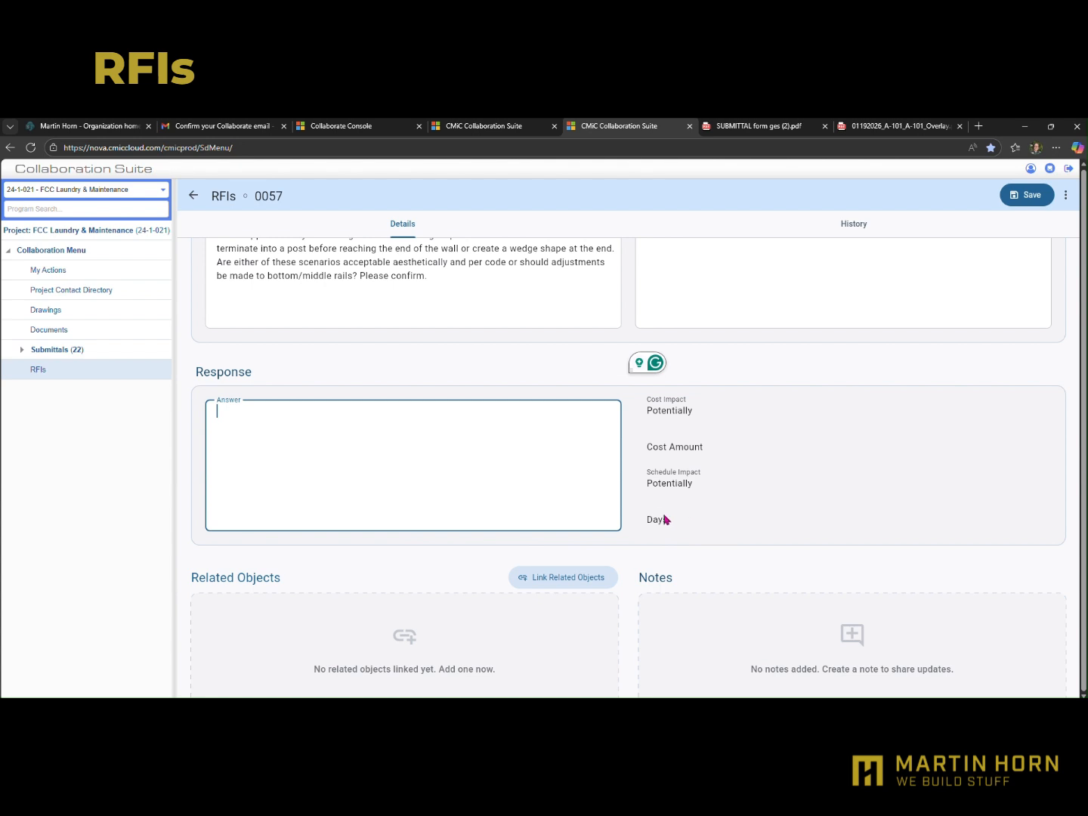
# Look over RFI 0057's attachment and notes sections, activate the new note field and save the RFI
pyautogui.scroll(-3, 665, 506)
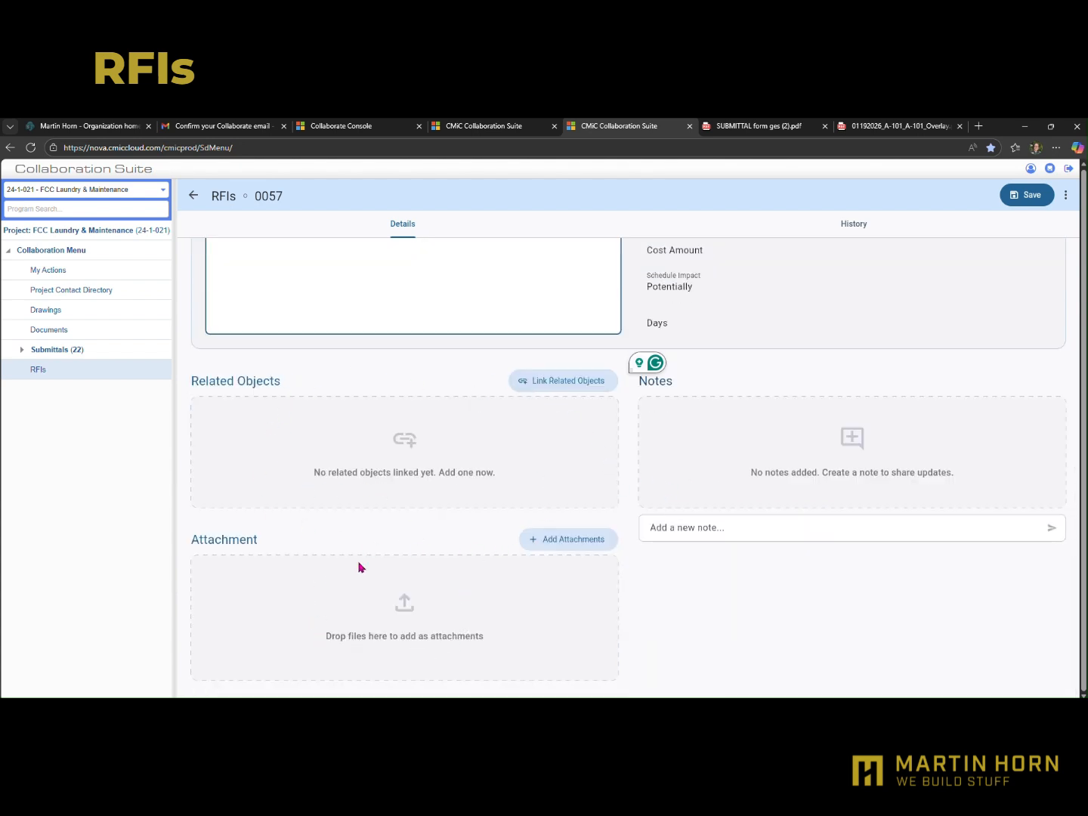
pyautogui.click(701, 528)
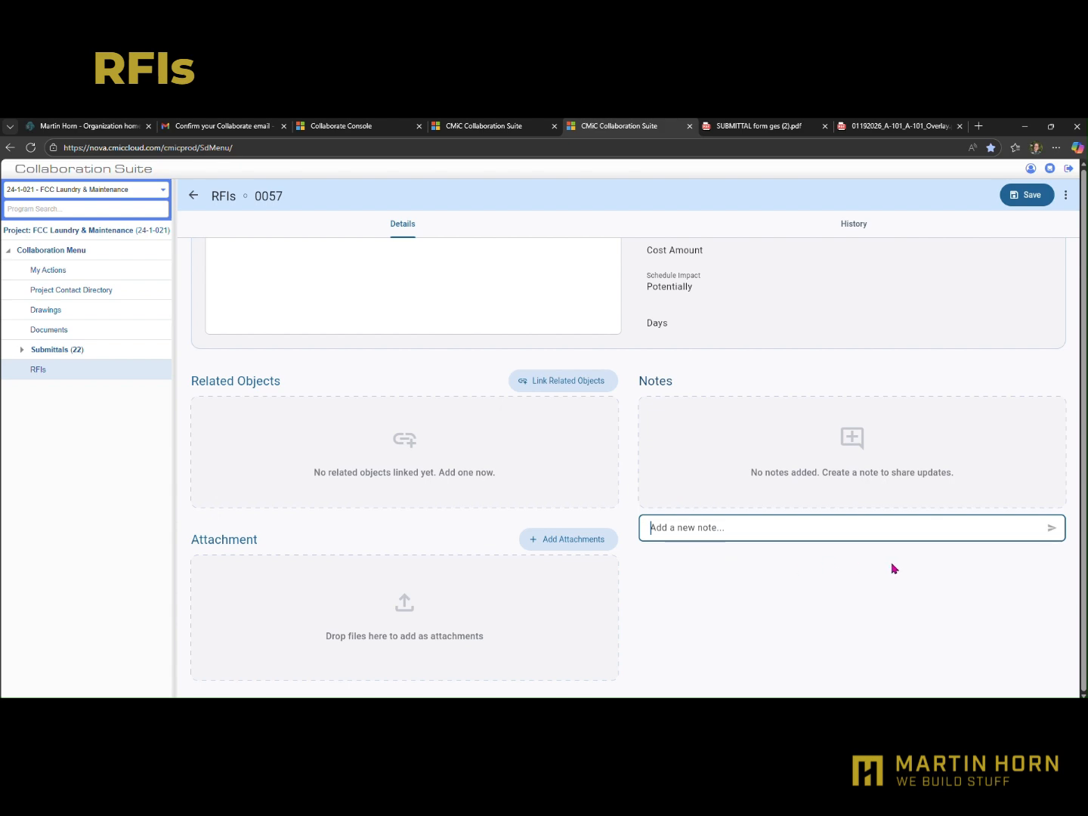
pyautogui.click(1024, 198)
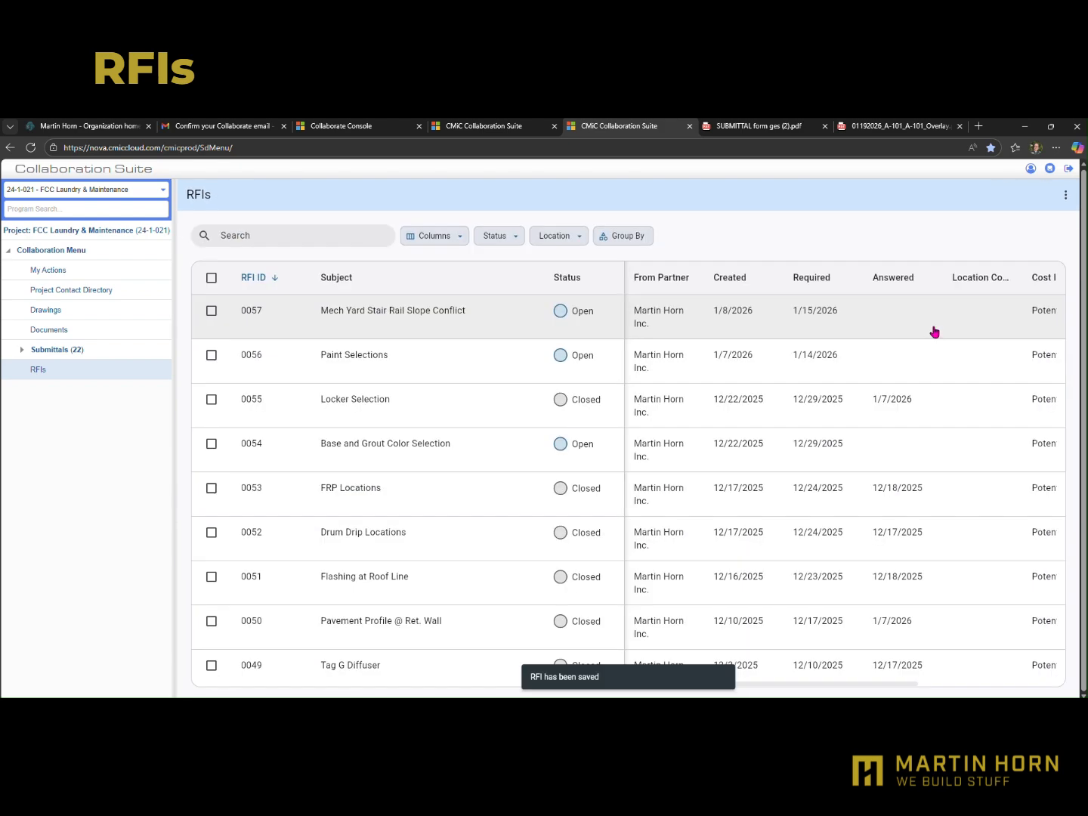
# Reopen RFI 0057 and build a report from MASTER FL - Request For Information (PM1200_000), proceeding to the report creation stage
pyautogui.click(389, 314)
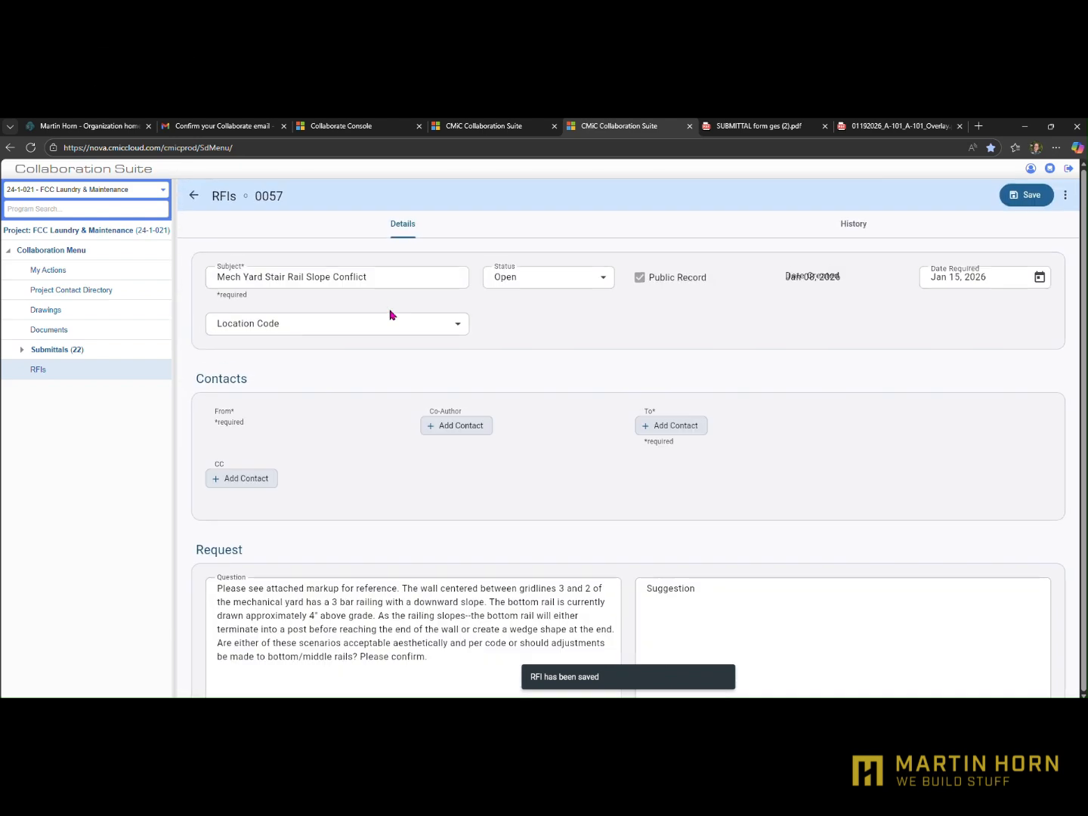
pyautogui.click(1066, 194)
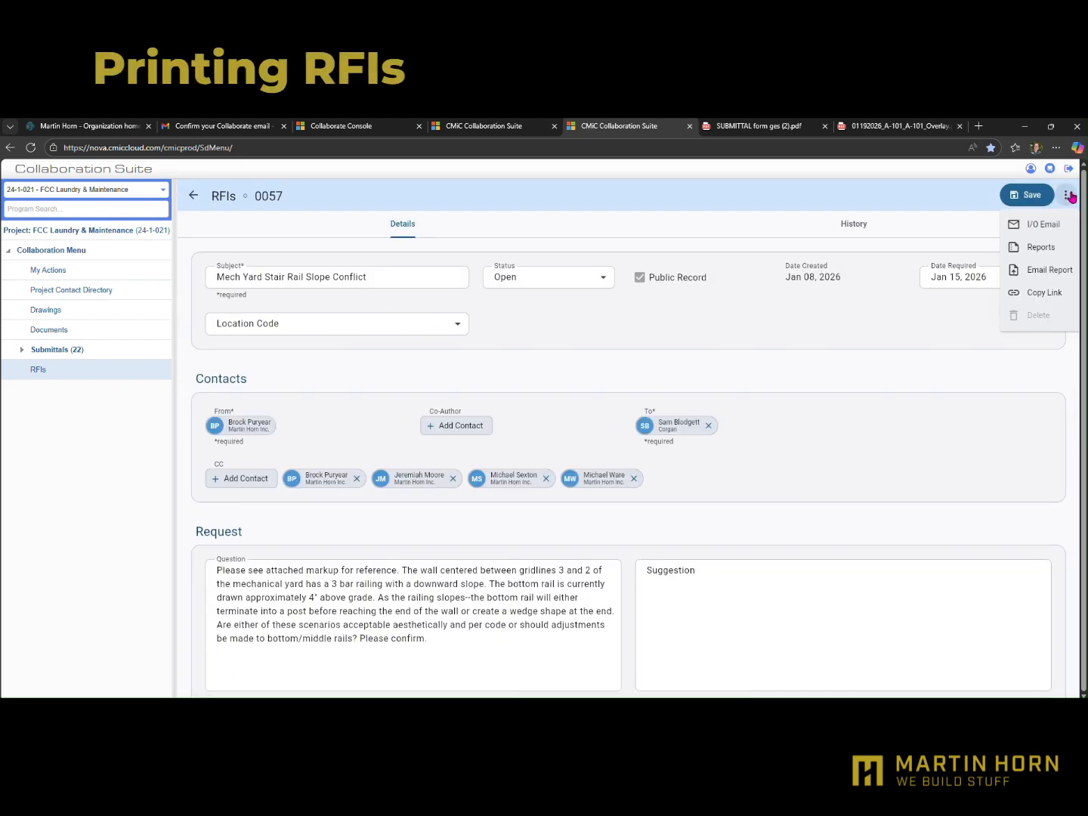
pyautogui.click(1040, 249)
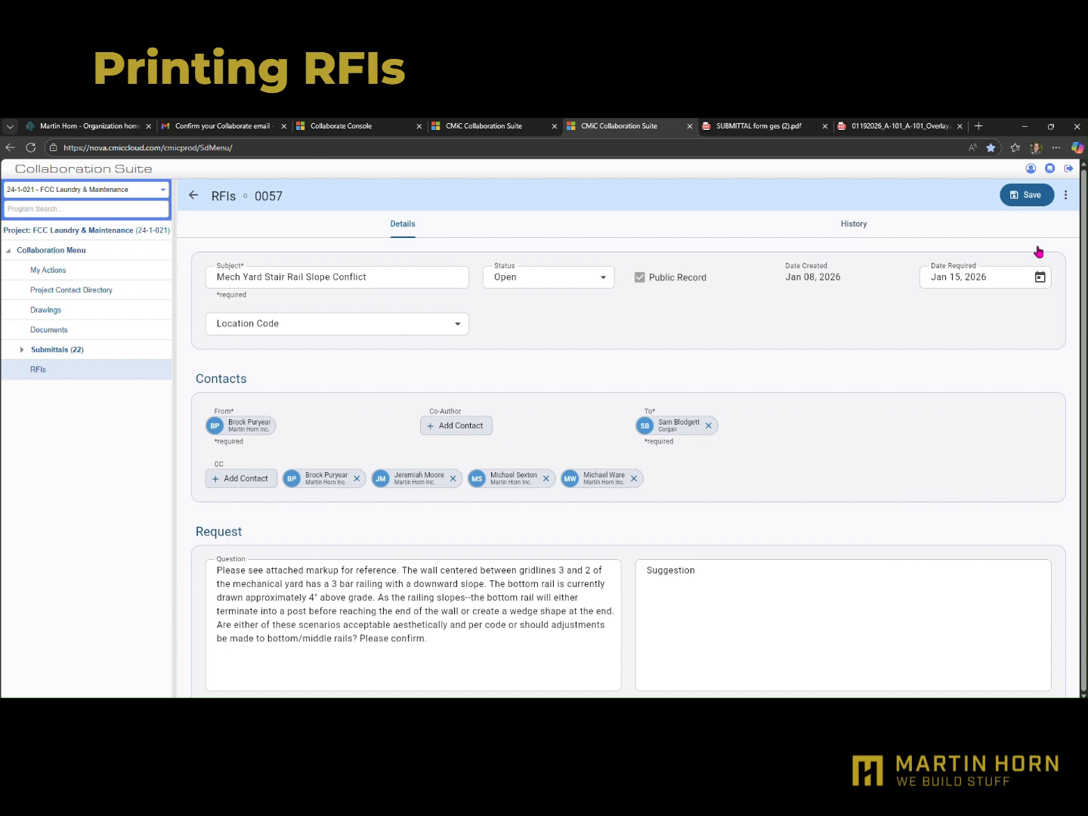
pyautogui.click(409, 317)
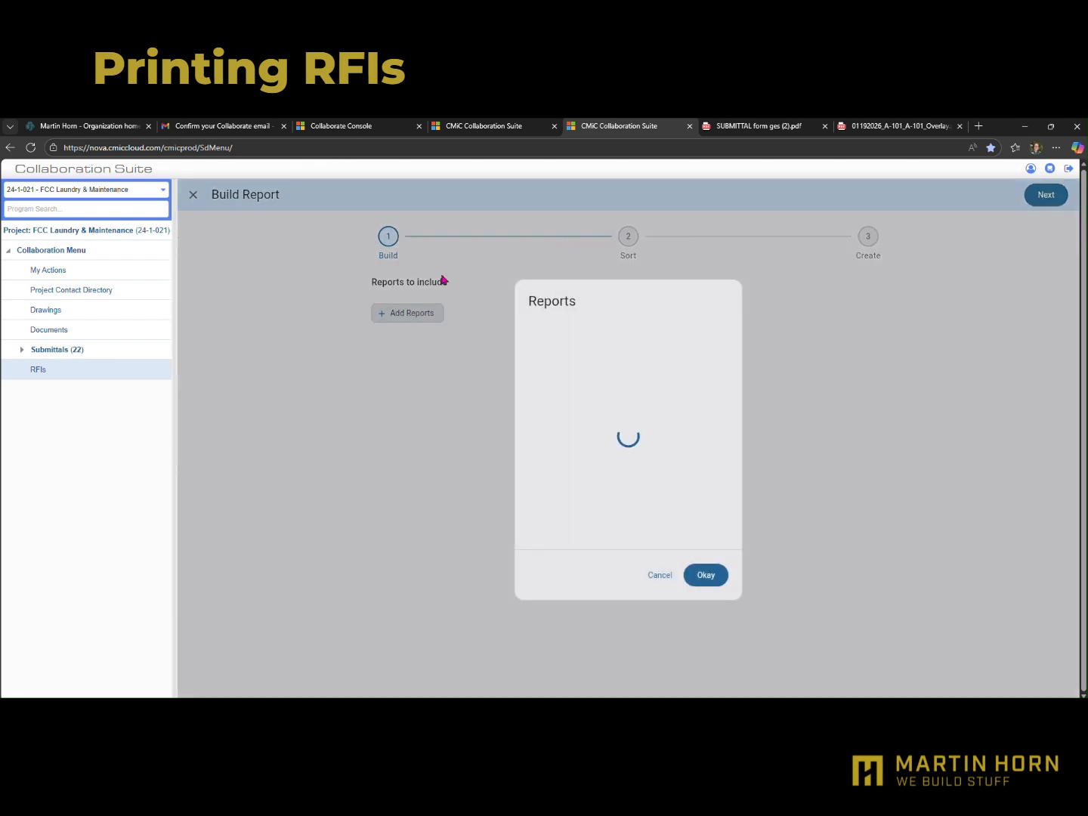
pyautogui.click(533, 336)
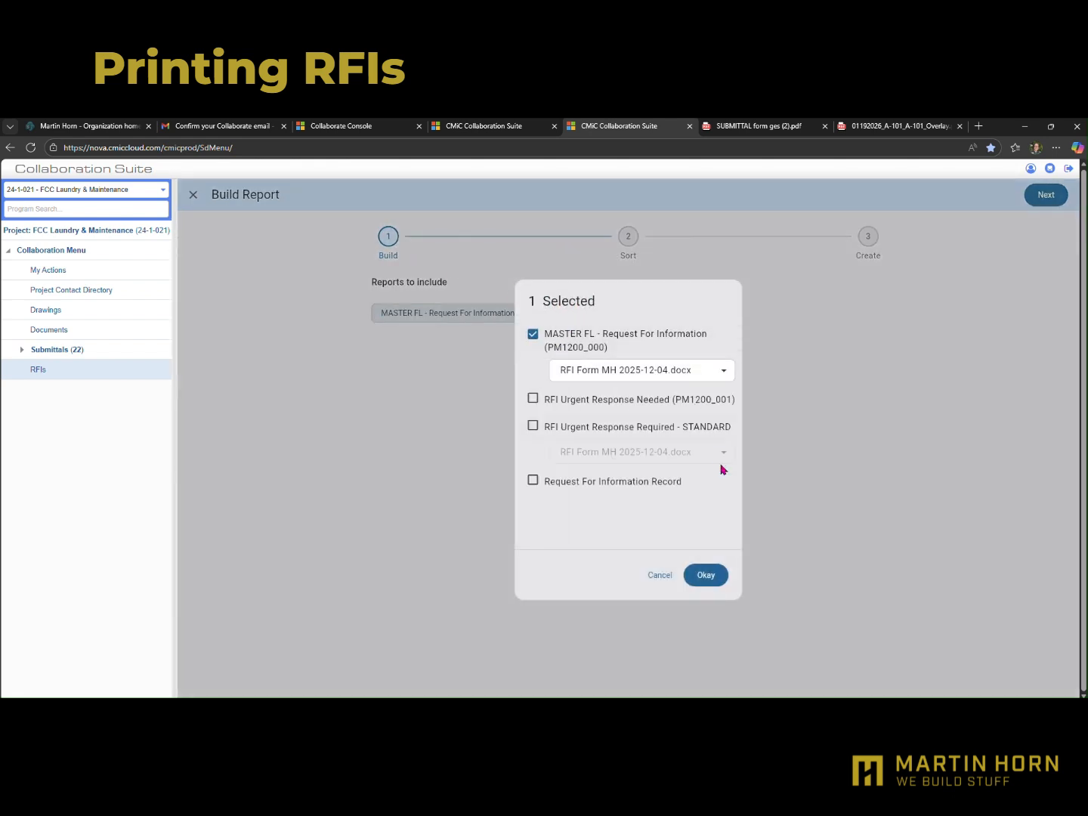
pyautogui.click(719, 578)
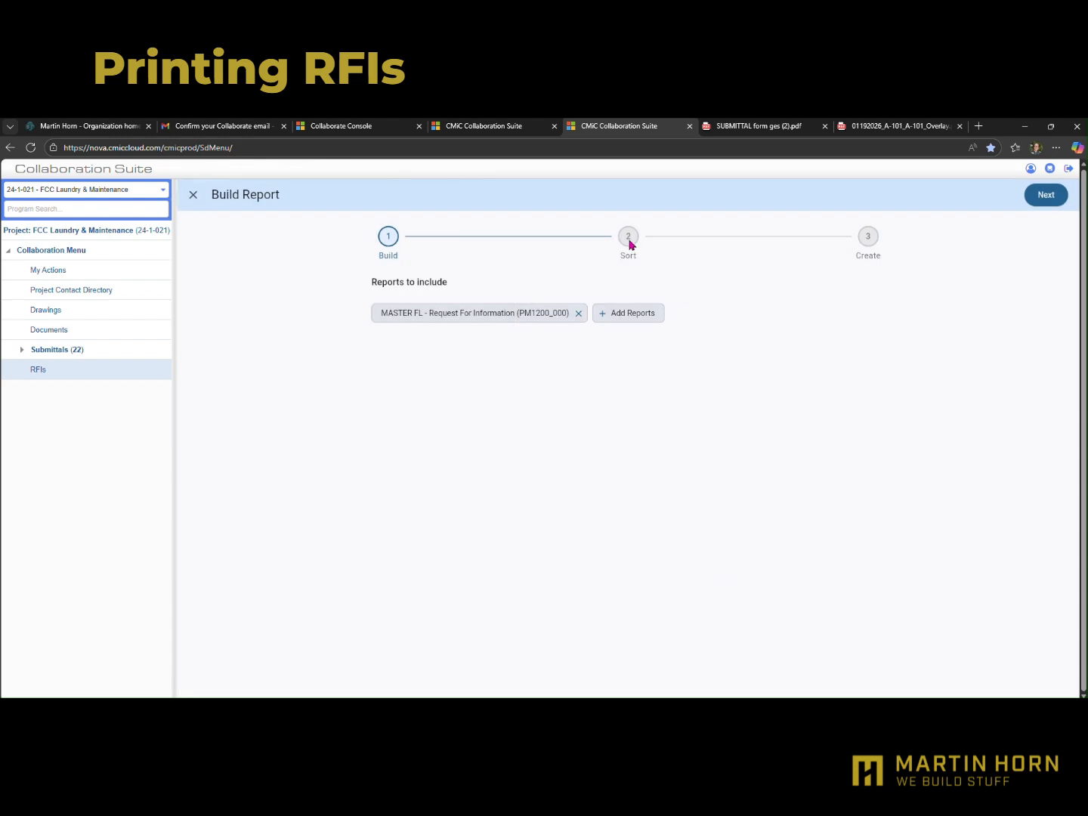
pyautogui.click(1056, 199)
pyautogui.click(1056, 200)
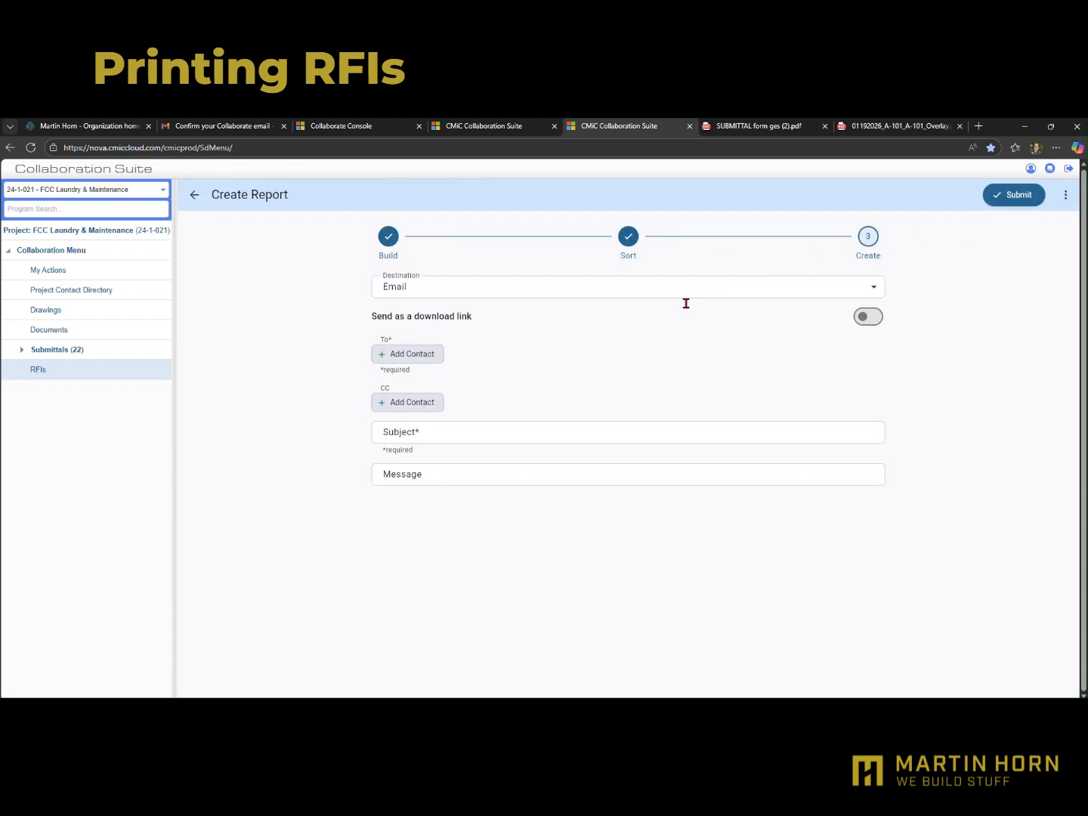
# Find the Martin Horn Inc. colleague by first name and add them as the report email's To recipient
pyautogui.click(399, 360)
pyautogui.click(582, 337)
pyautogui.write('G')
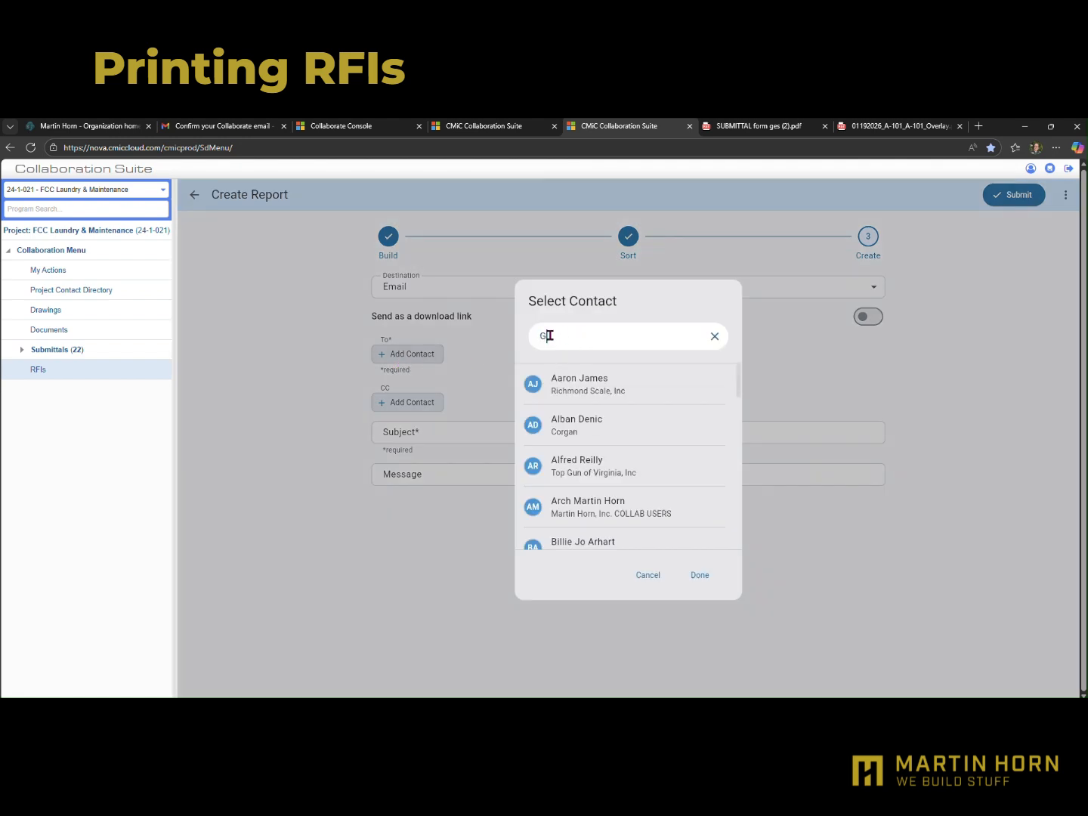
pyautogui.write('race')
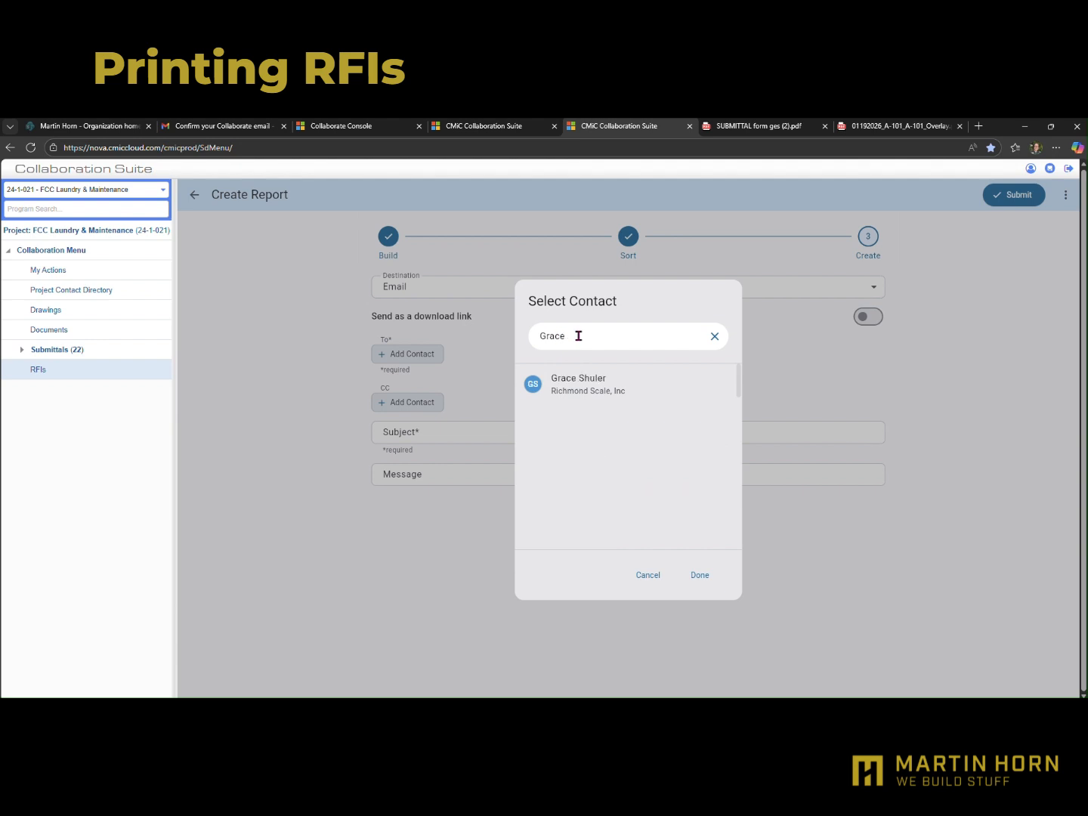
pyautogui.click(576, 396)
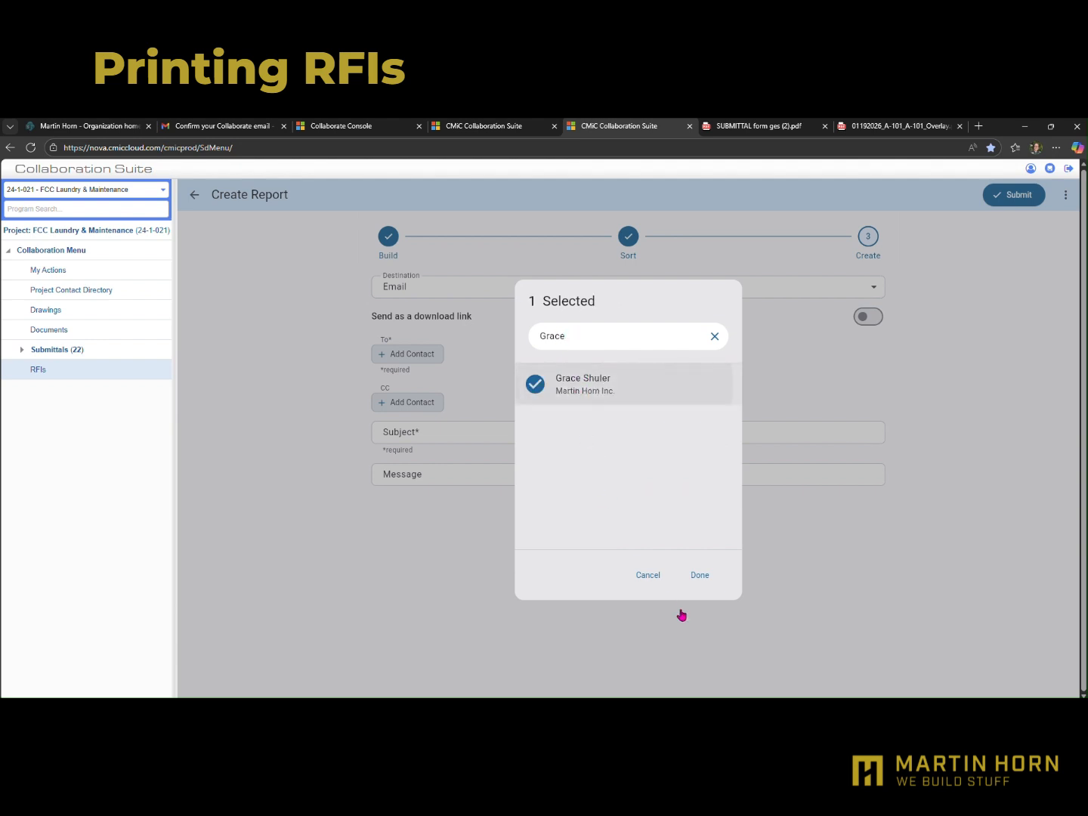
pyautogui.click(702, 575)
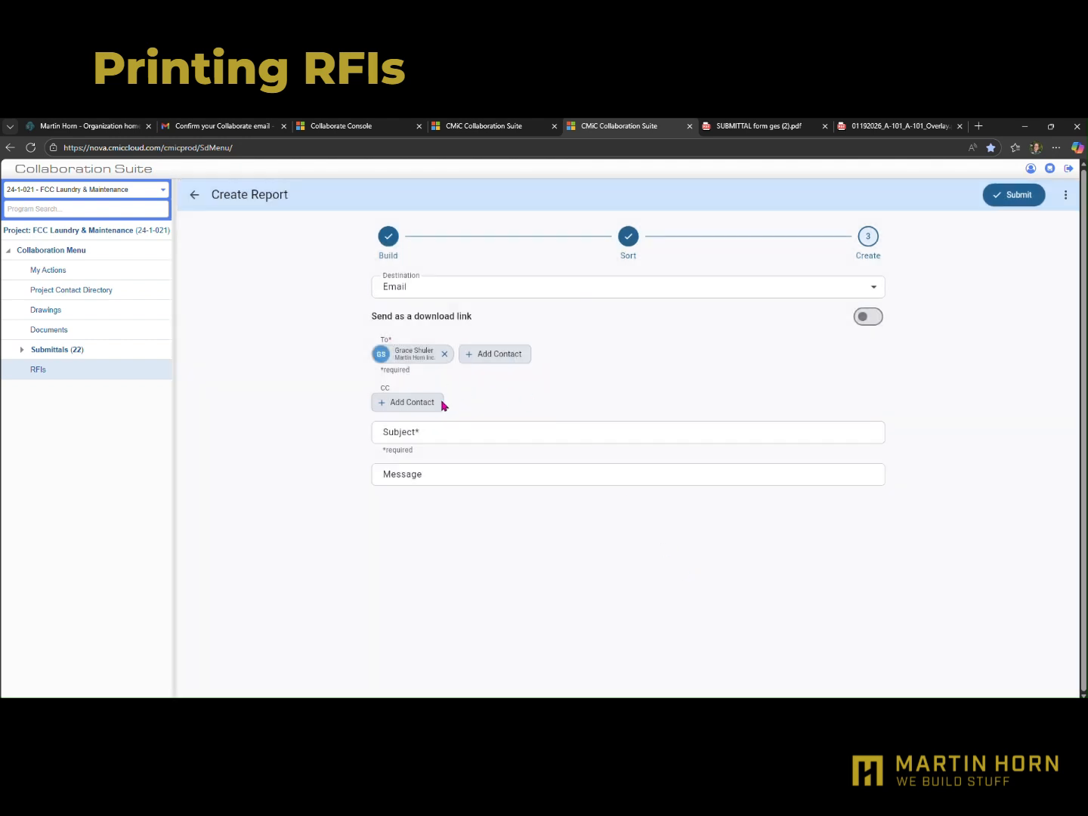
# Set the report email's subject to "RFI Print Report" and its message to "Please see attached"
pyautogui.click(445, 439)
pyautogui.write('RFI Print R')
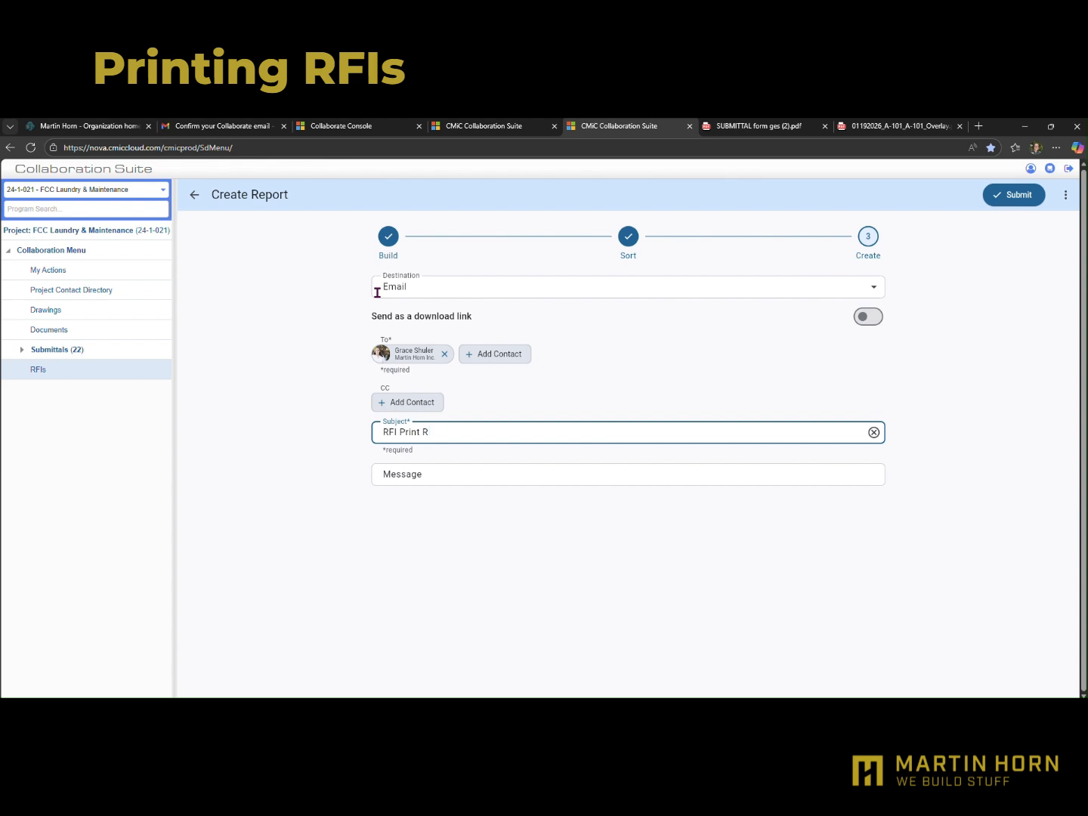
pyautogui.write('eport')
pyautogui.click(515, 473)
pyautogui.write('Pleas')
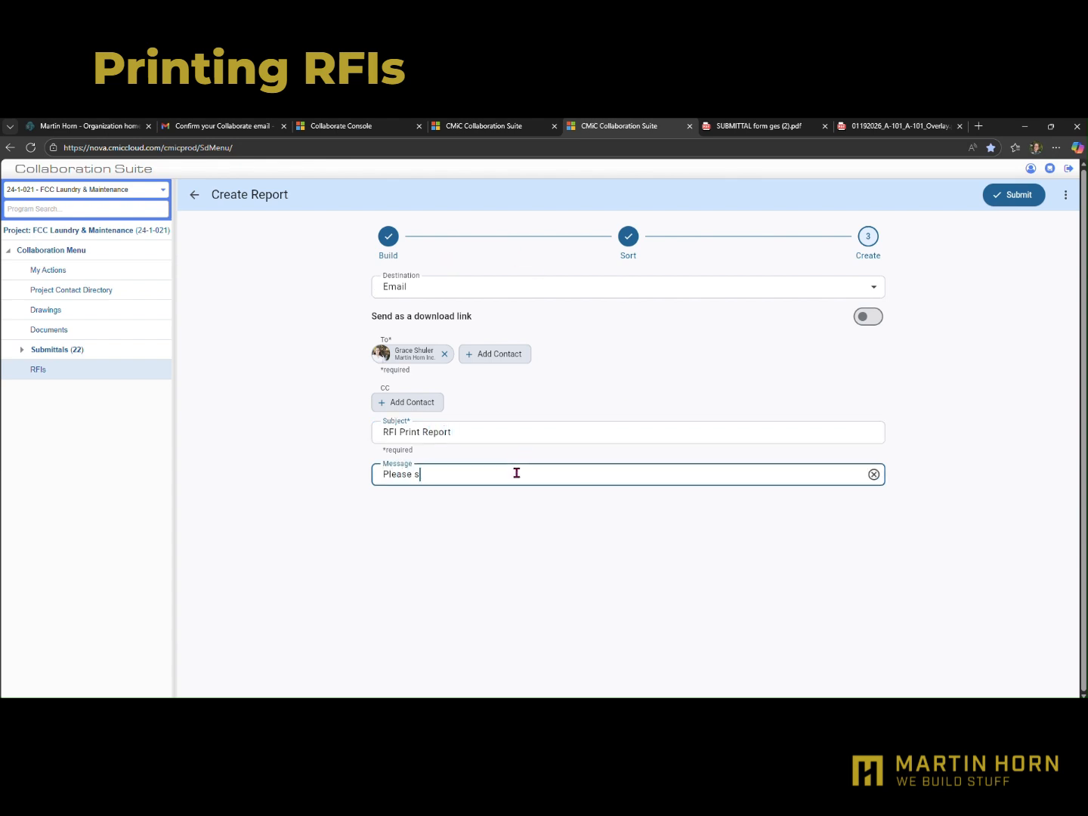
pyautogui.write('e See attac')
pyautogui.press('BackSpace')
pyautogui.write('s')
pyautogui.click(647, 631)
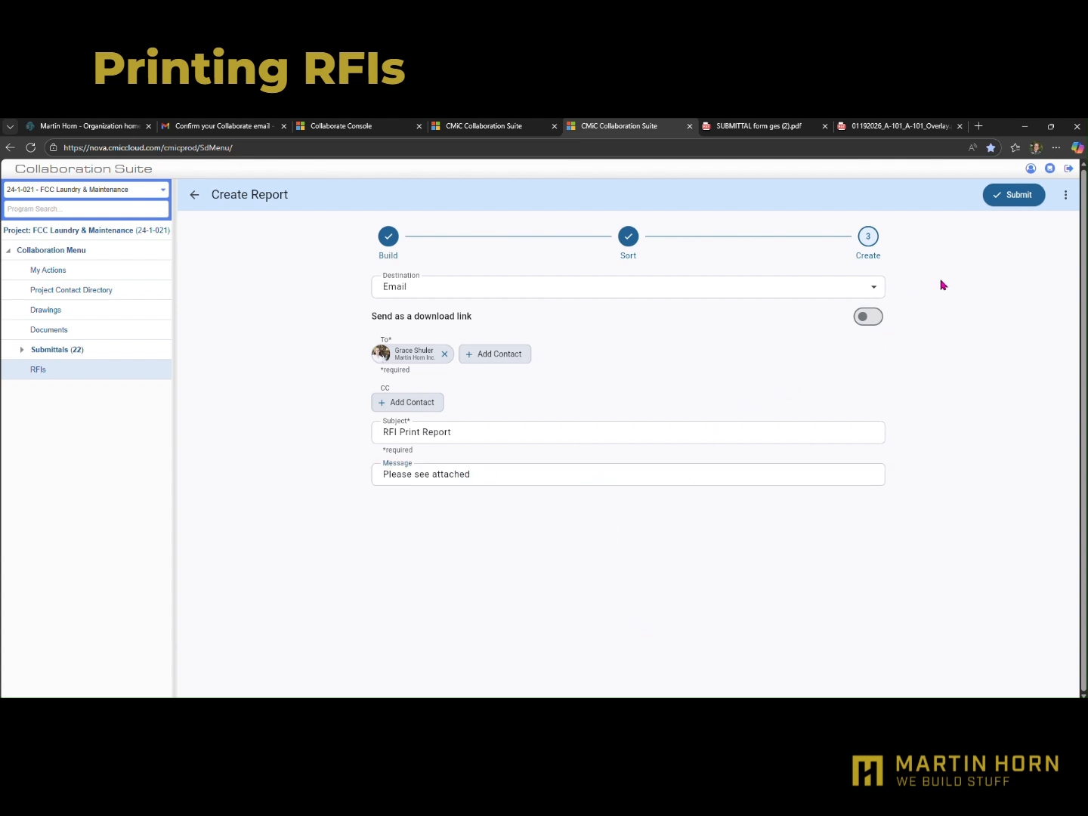
# Submit the RFI 0057 report and move the received "RFI Print Report" email window over the RFI page
pyautogui.click(1006, 197)
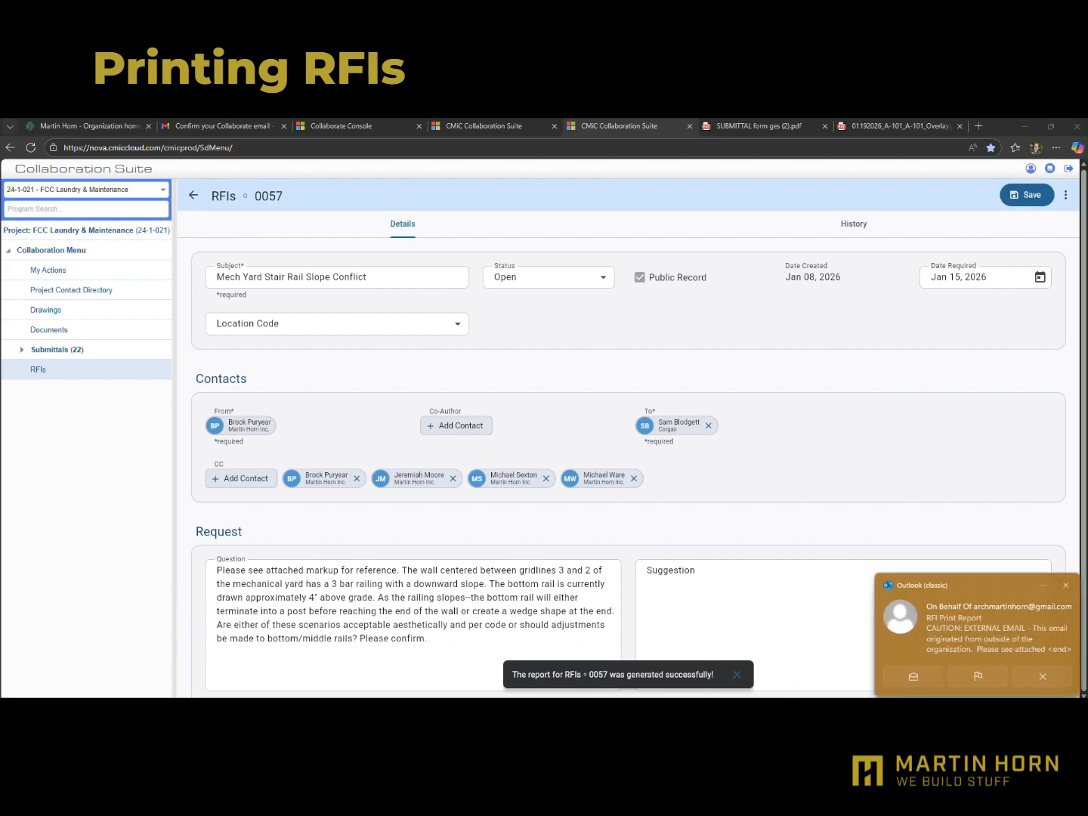
pyautogui.moveTo(1087, 306); pyautogui.dragTo(359, 269)
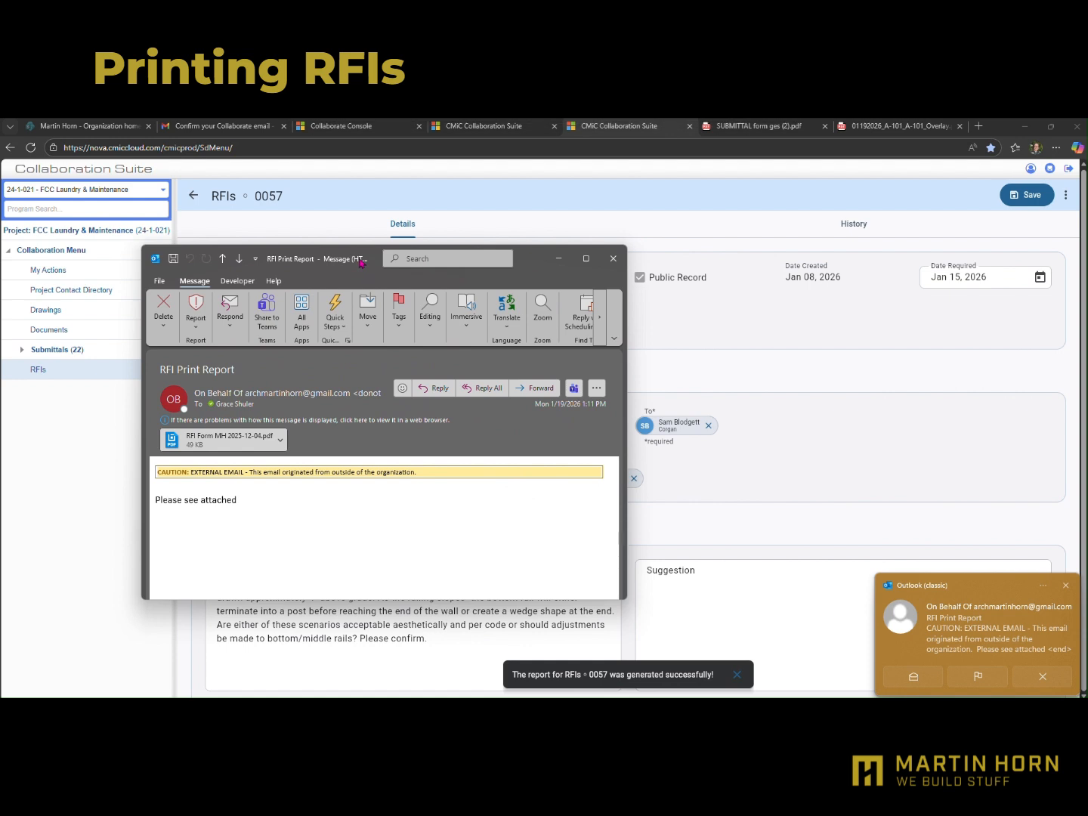